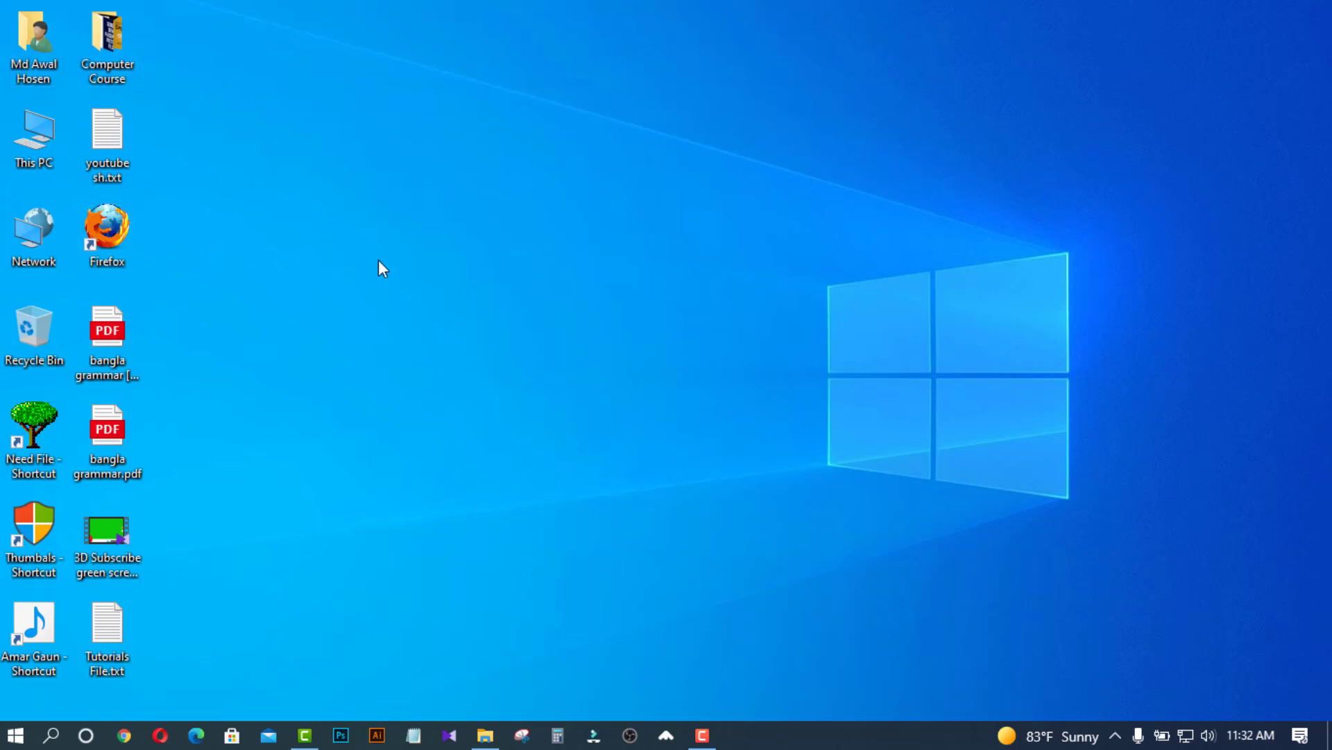
Run the Firefox shortcut on the desktop and agree to both fixing the problem and scanning the computer.
drag(111, 229, 100, 202)
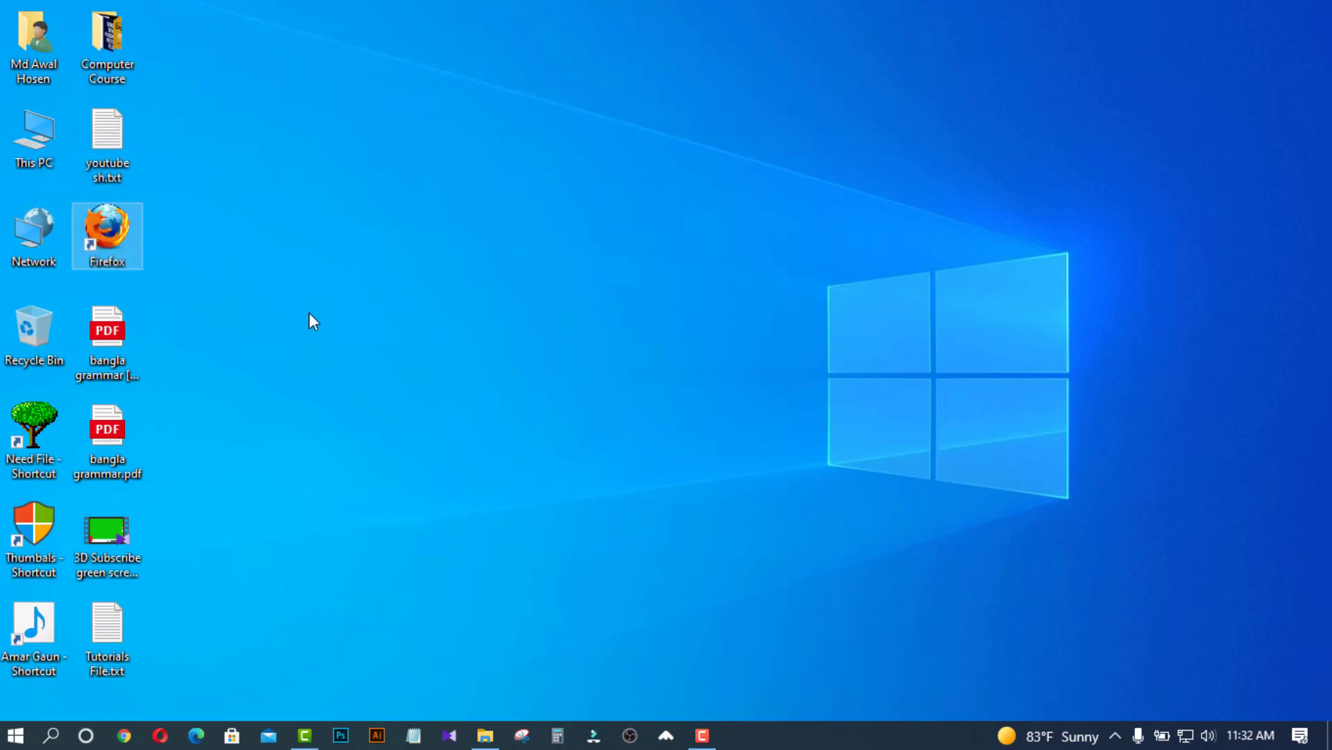
double_click(139, 230)
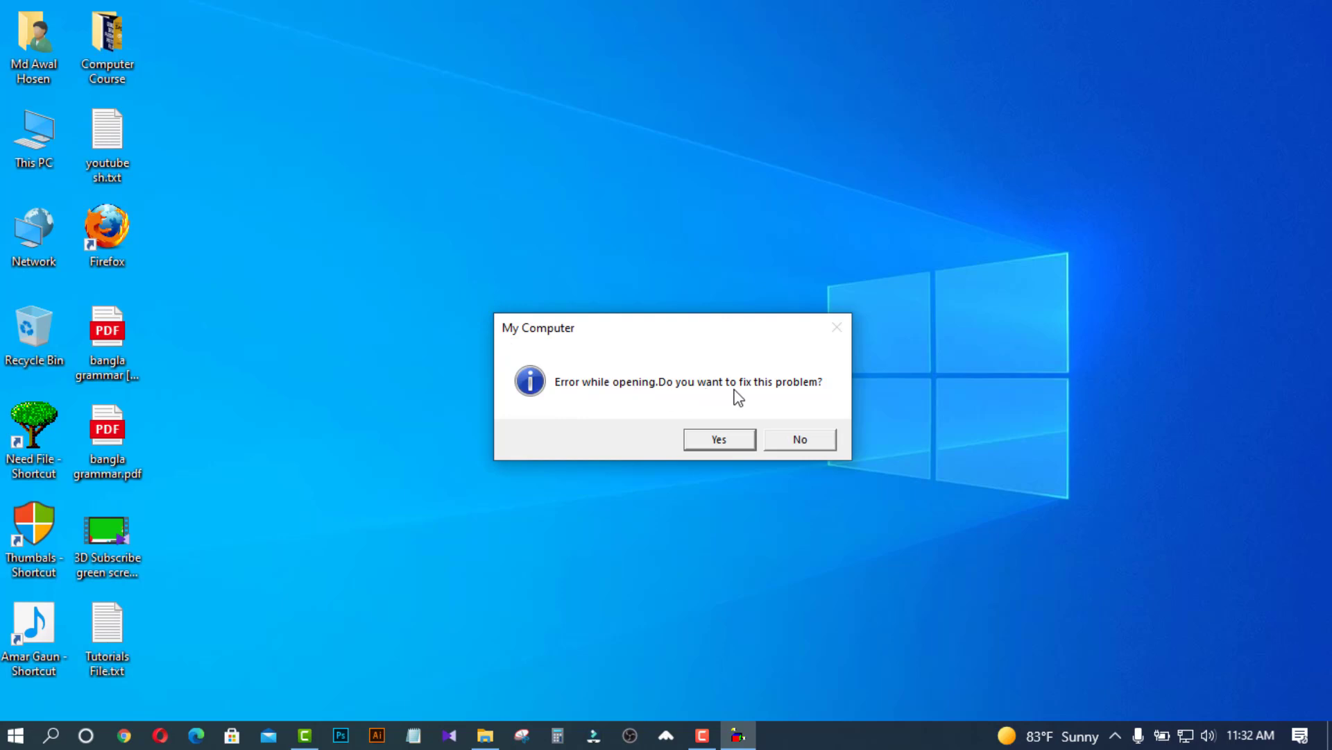
click(725, 438)
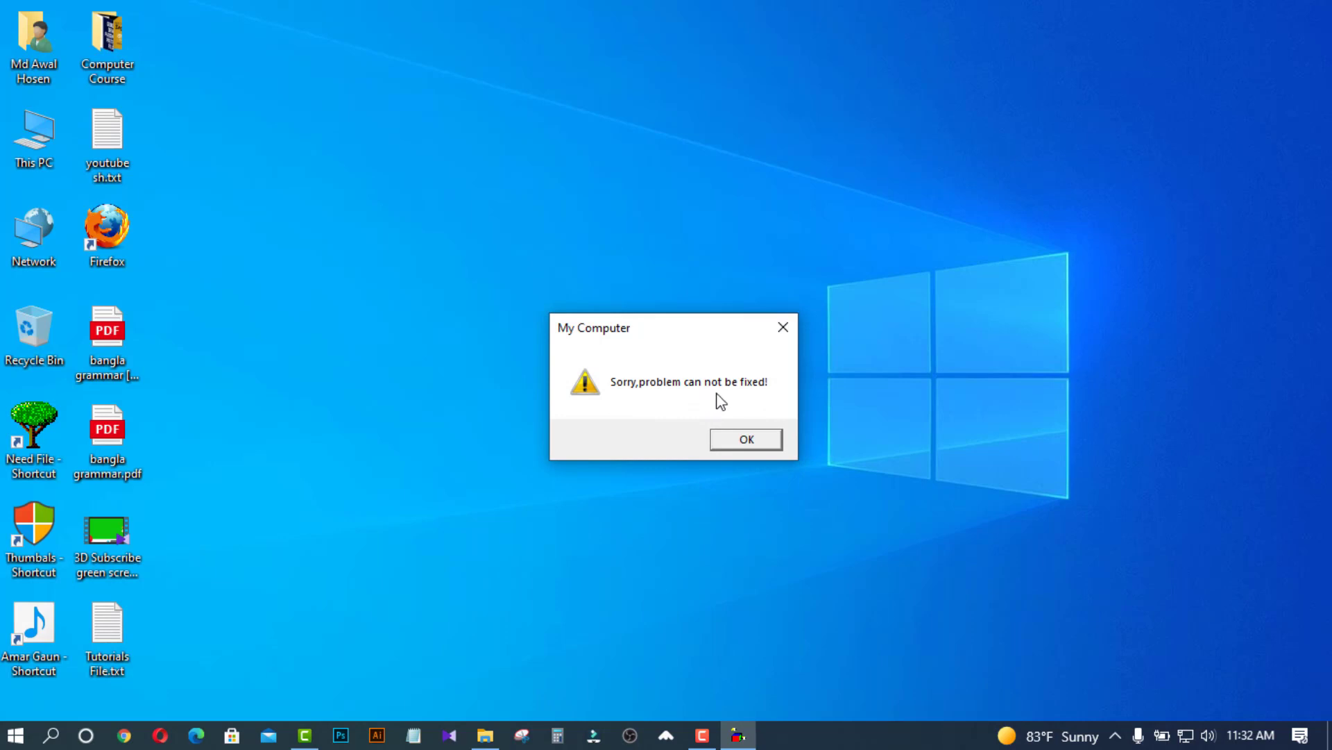
click(747, 442)
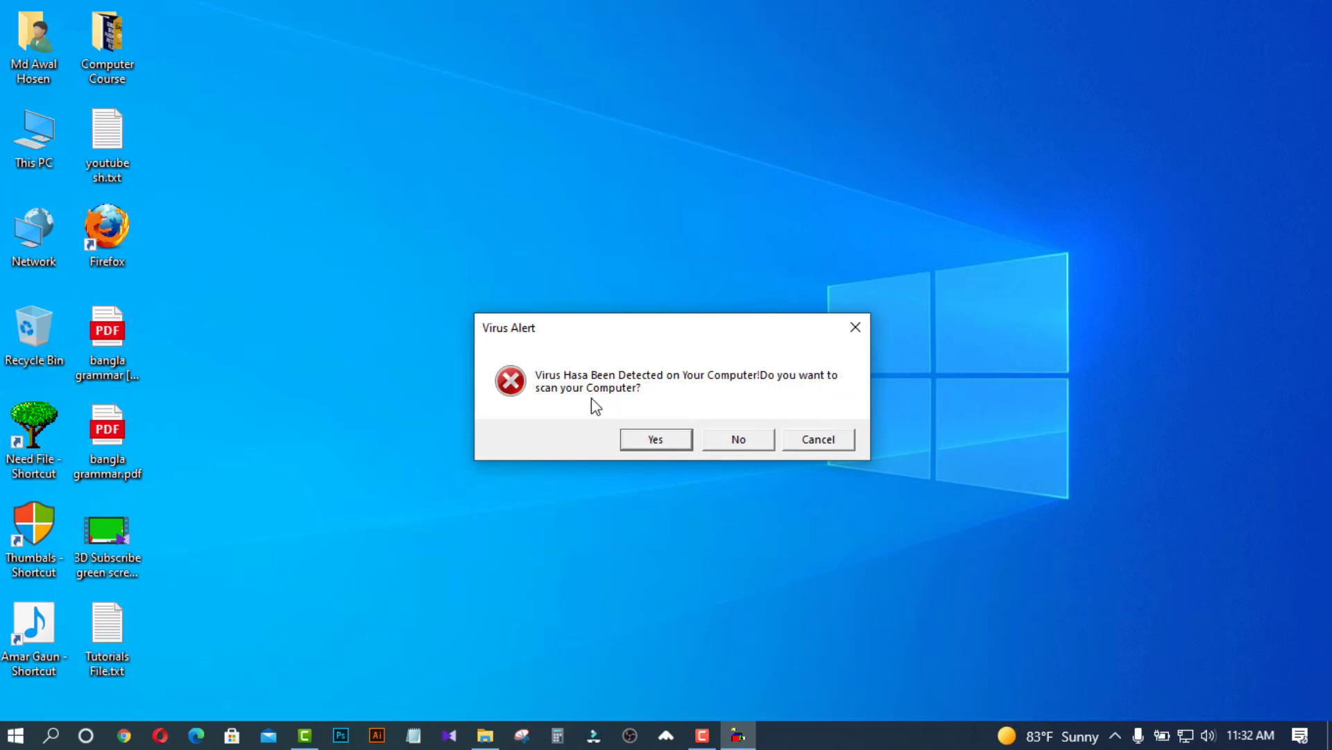
click(663, 440)
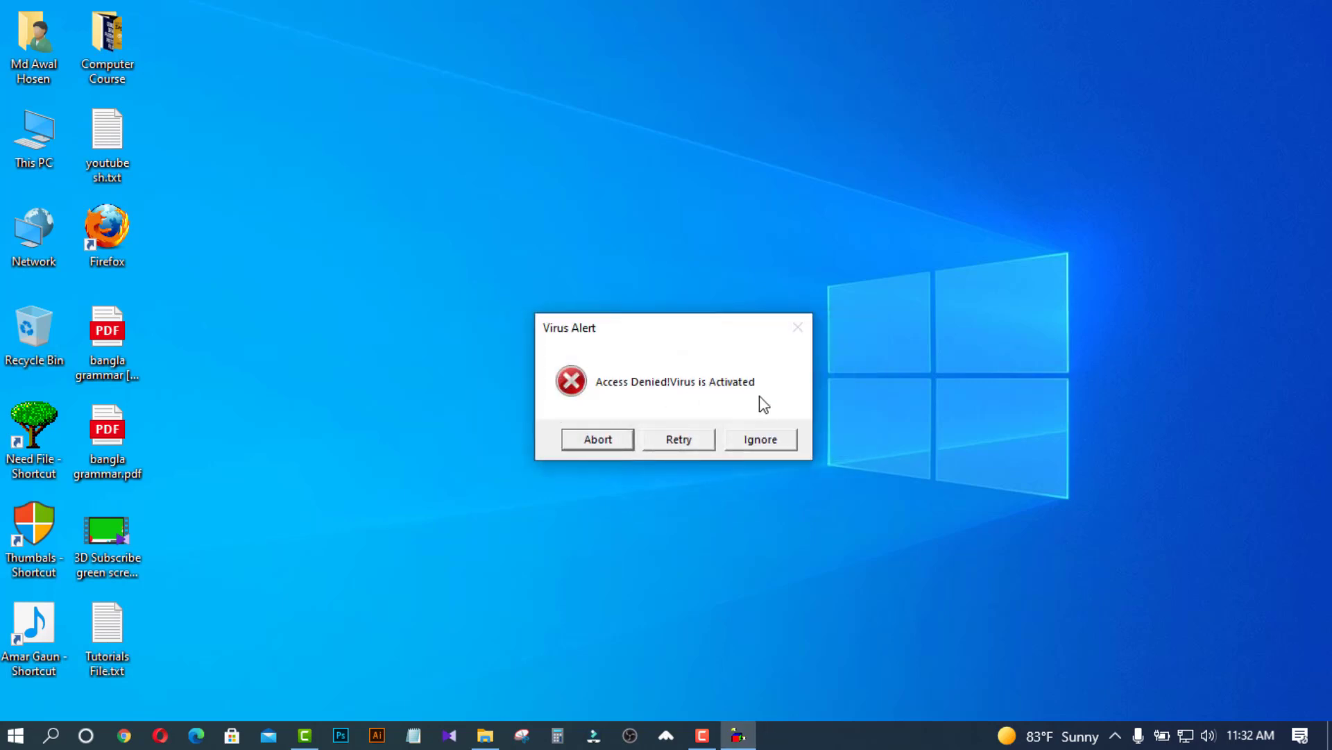
Abort the virus activity alerts, agree to stop the file deletion, and dismiss the remaining messages until all dialogs are closed.
click(594, 439)
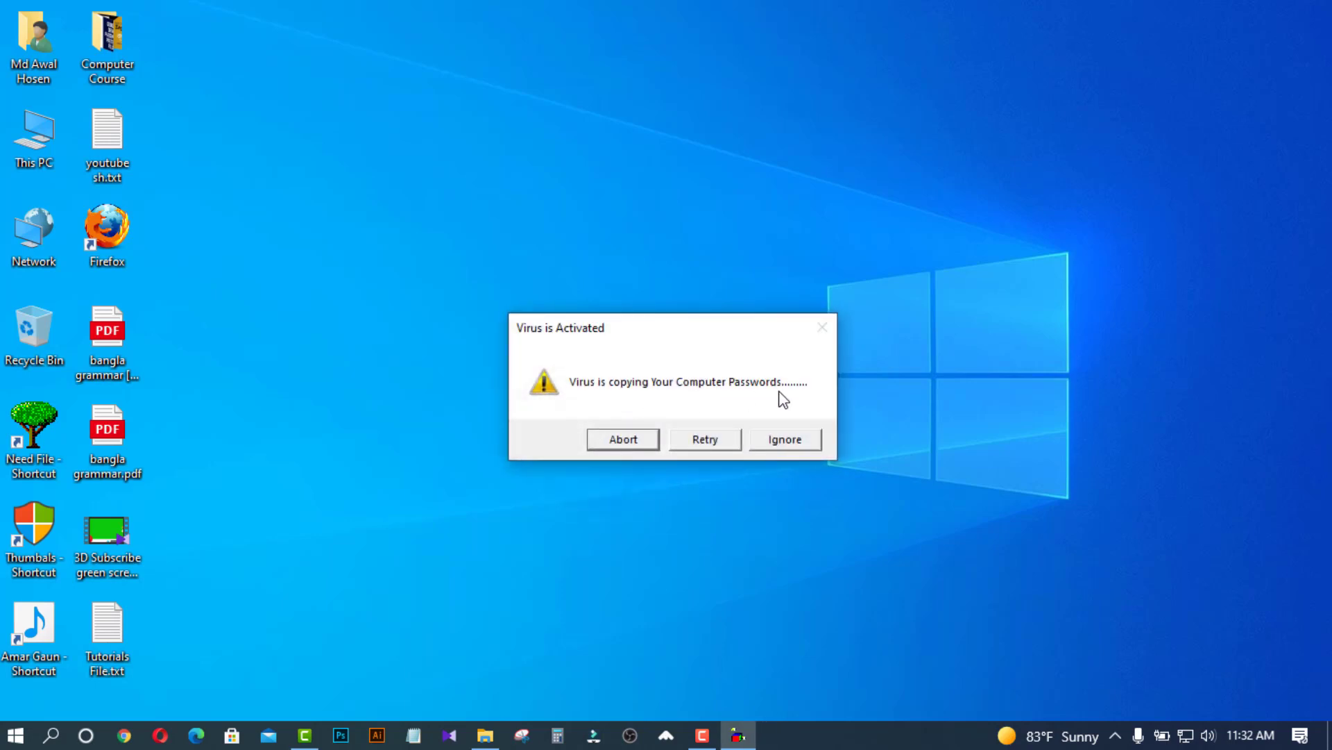
click(629, 445)
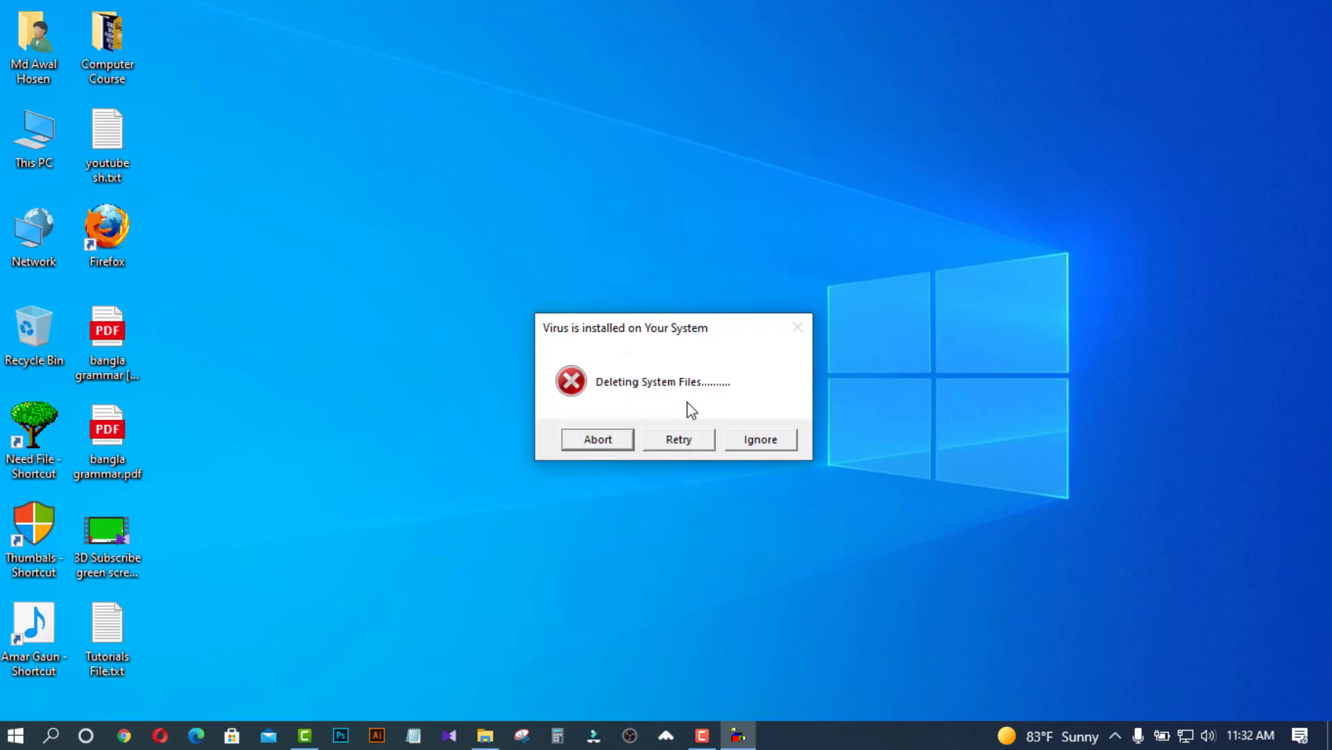
click(605, 439)
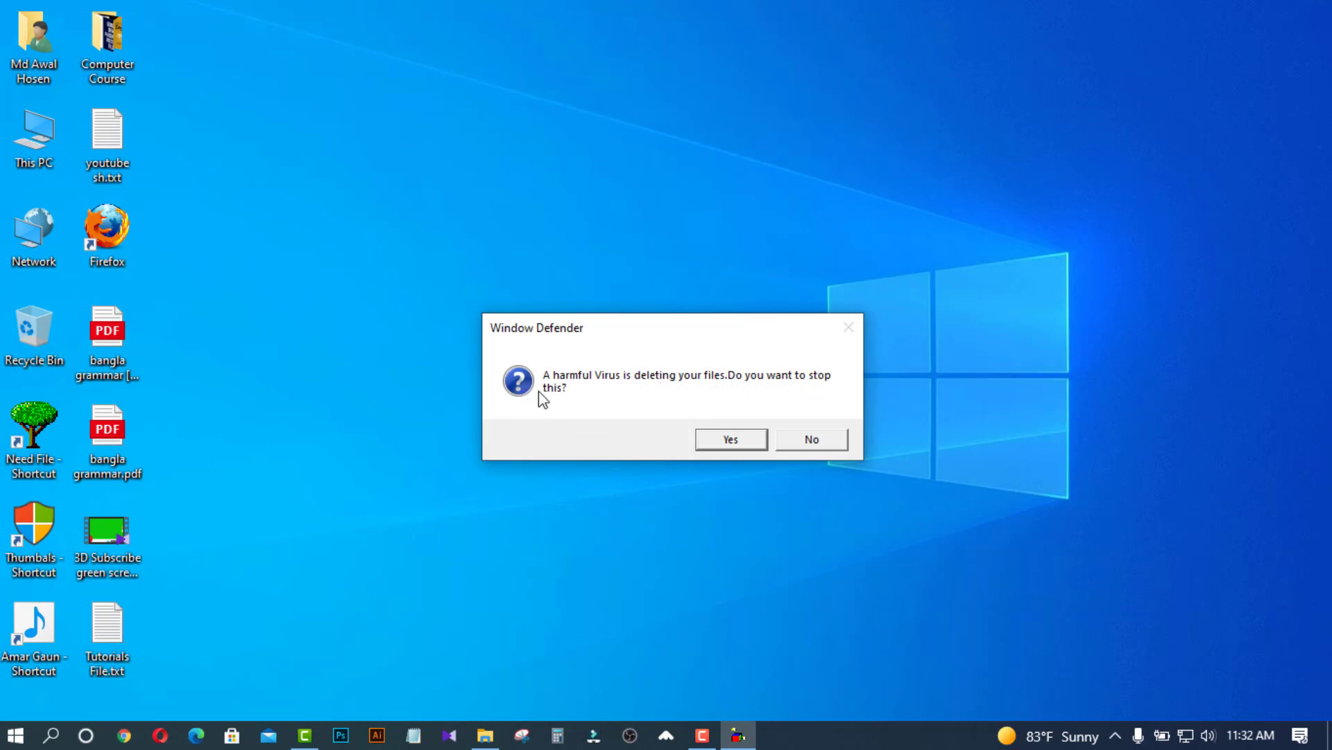
click(732, 441)
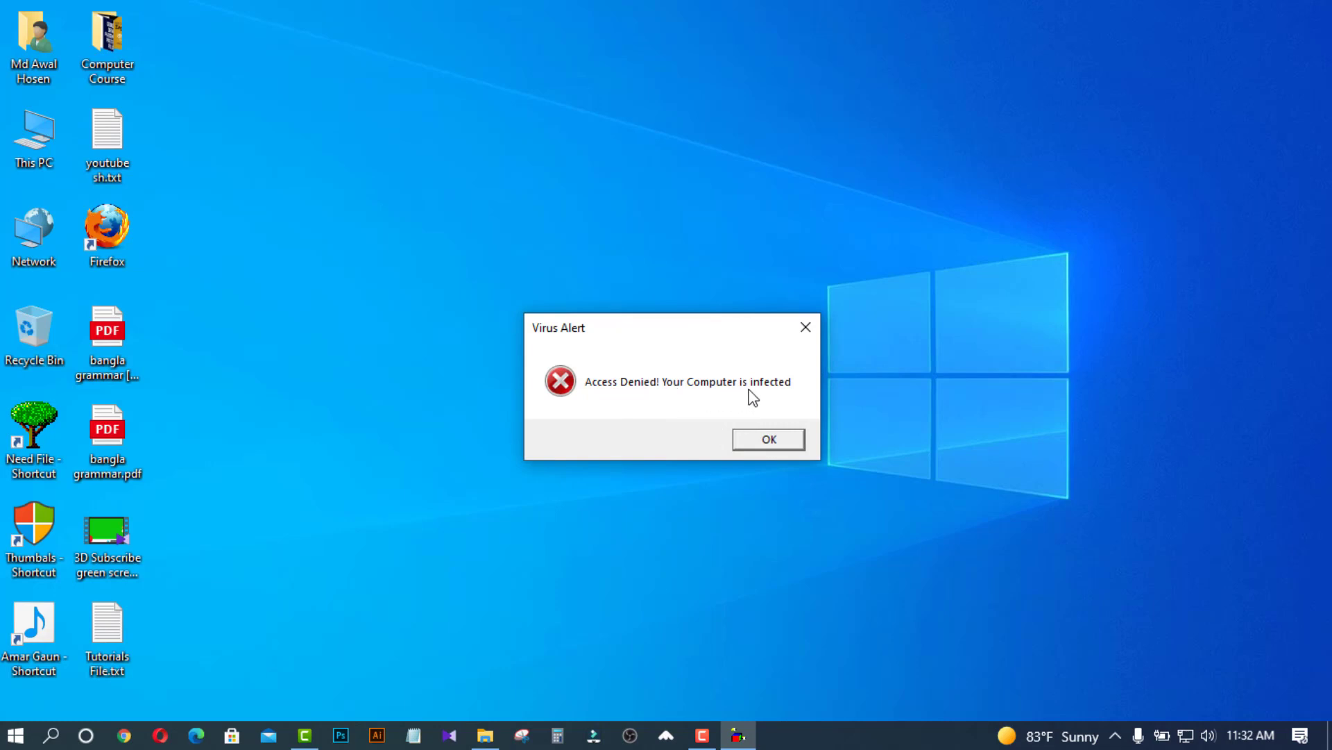
click(784, 437)
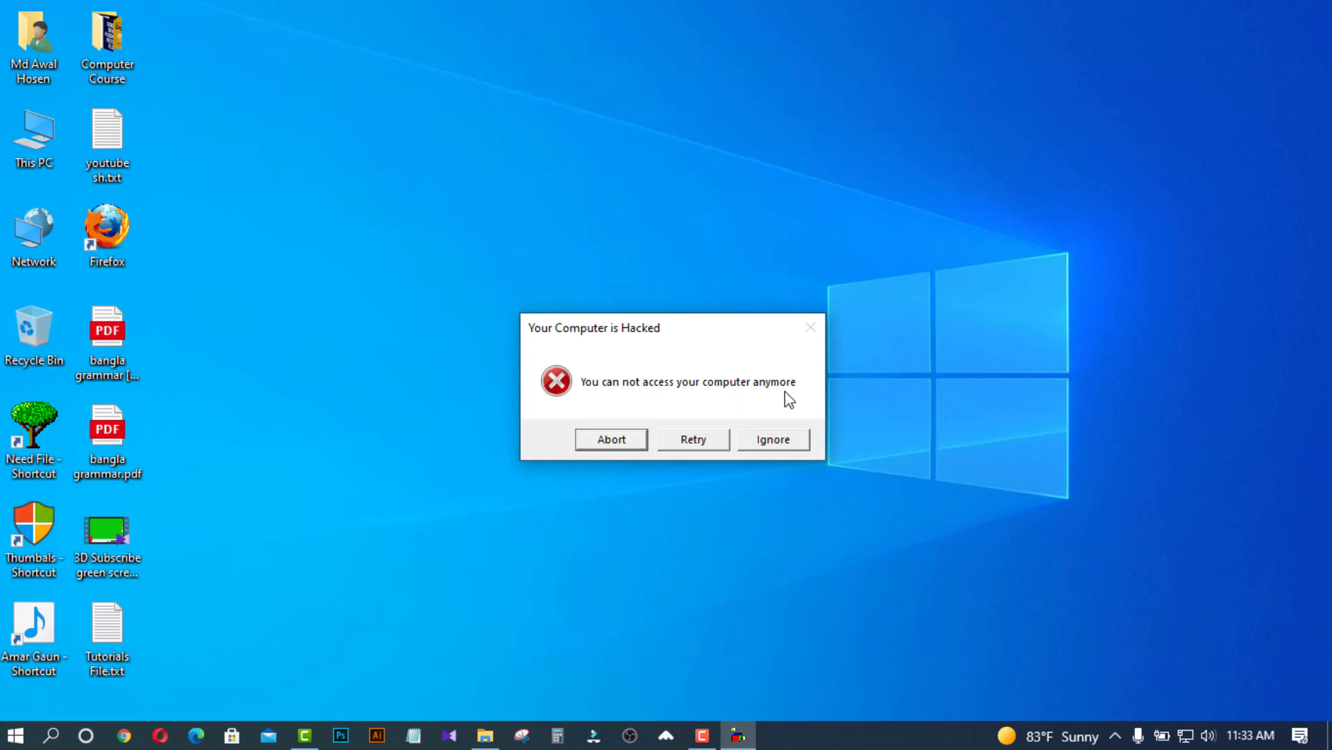
click(624, 440)
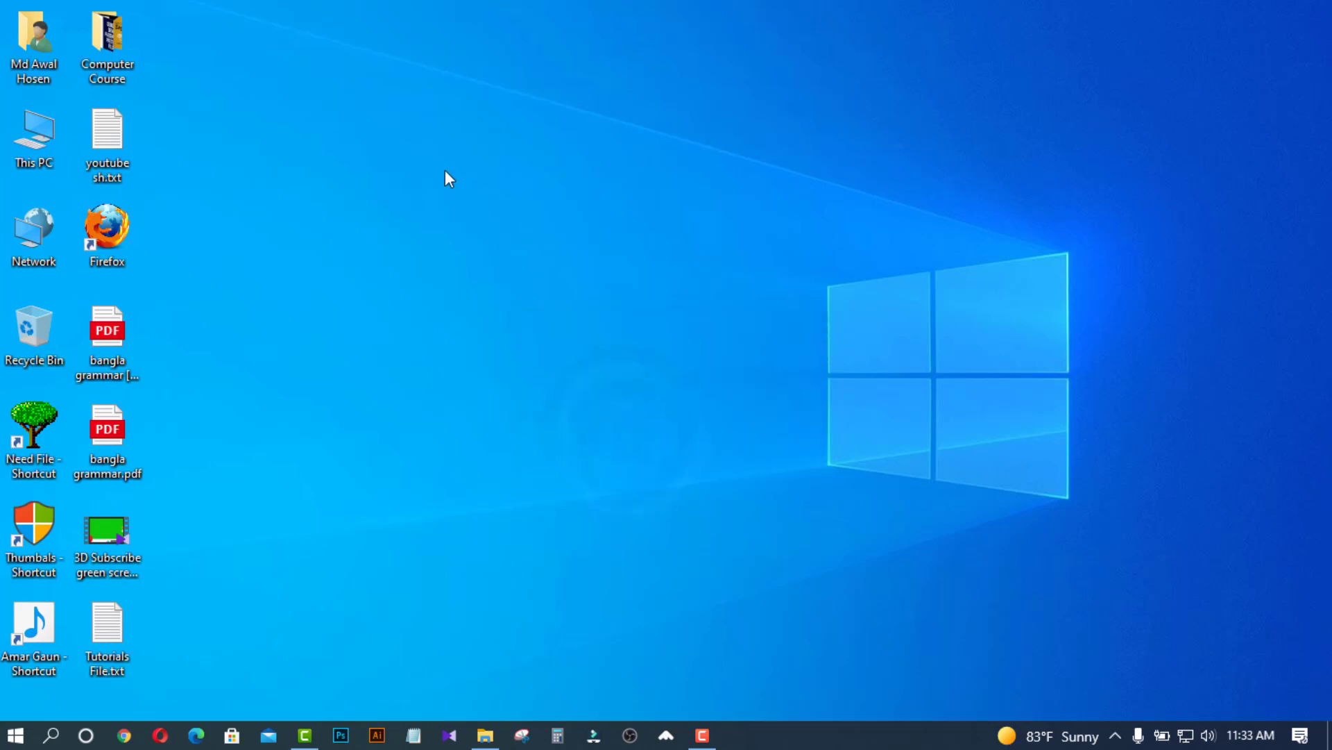
Launch the Firefox browser from the installed apps list and close its window.
drag(107, 229, 156, 240)
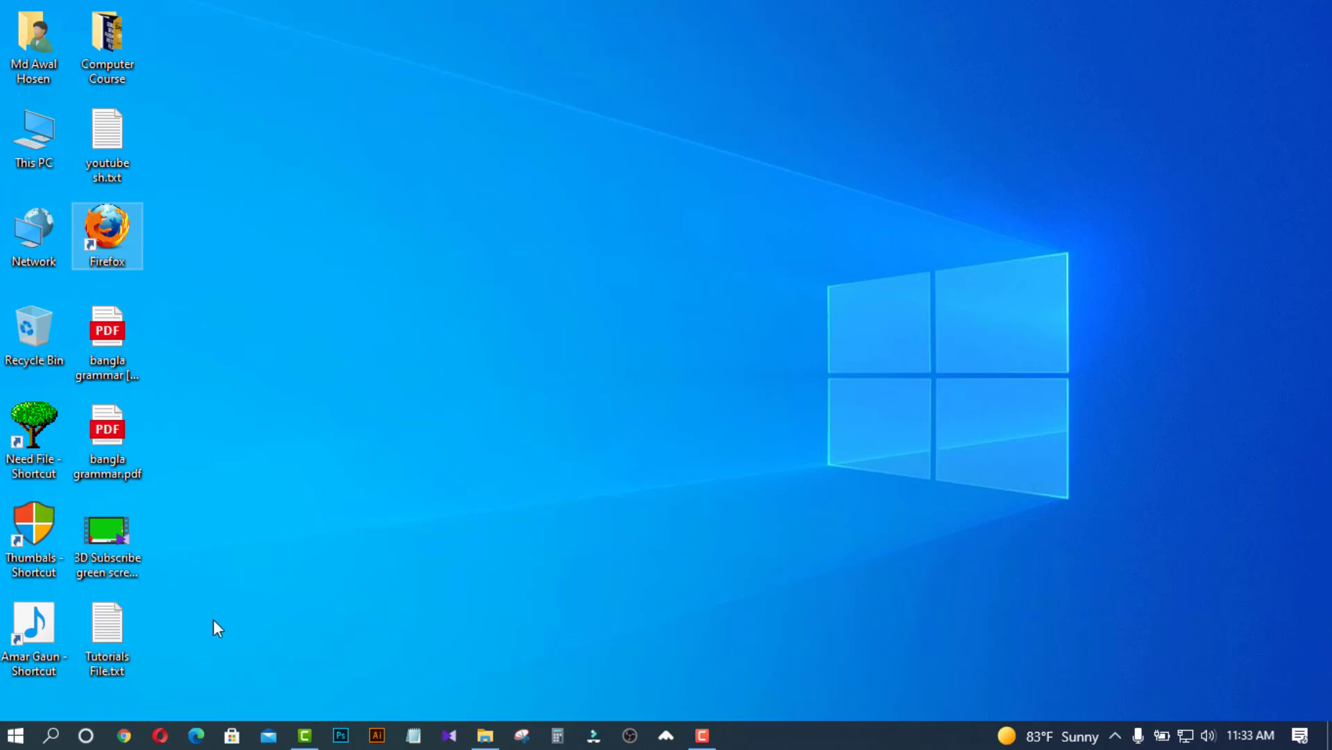
click(14, 737)
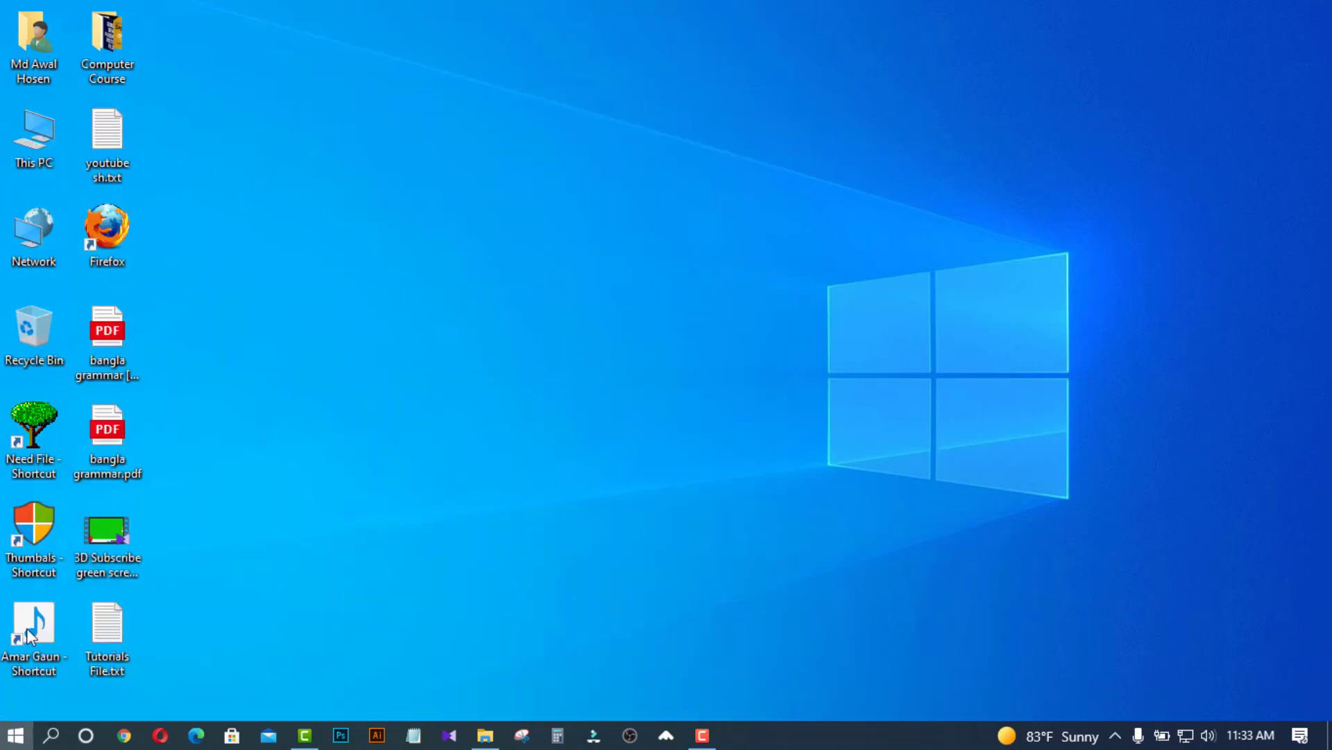
click(14, 737)
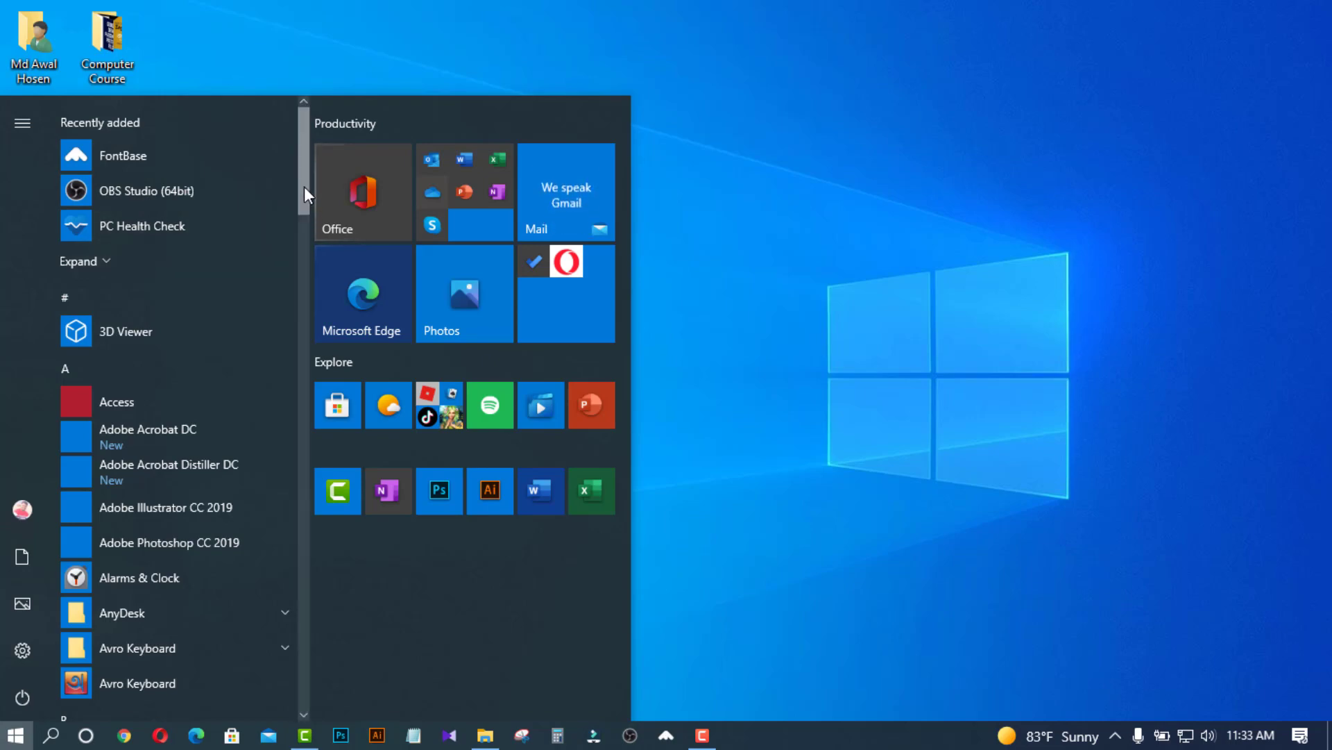
drag(304, 186, 309, 343)
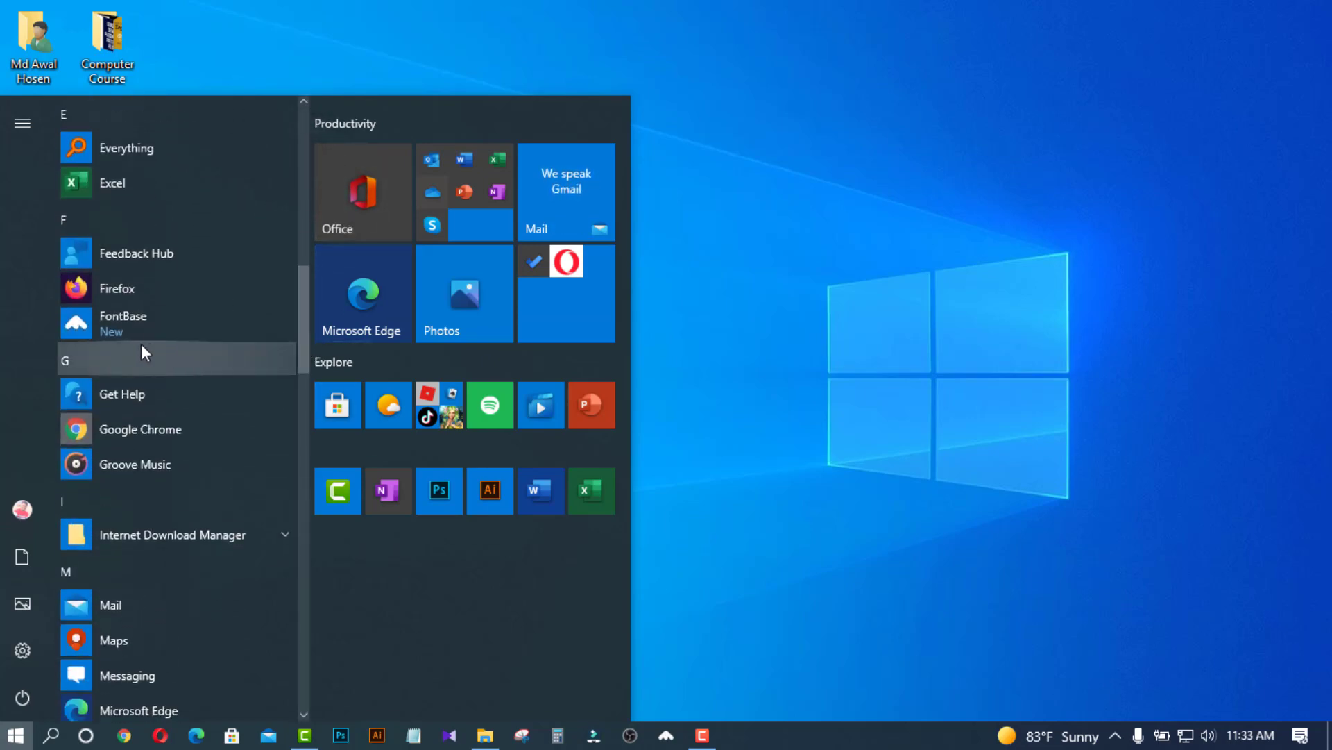
click(149, 289)
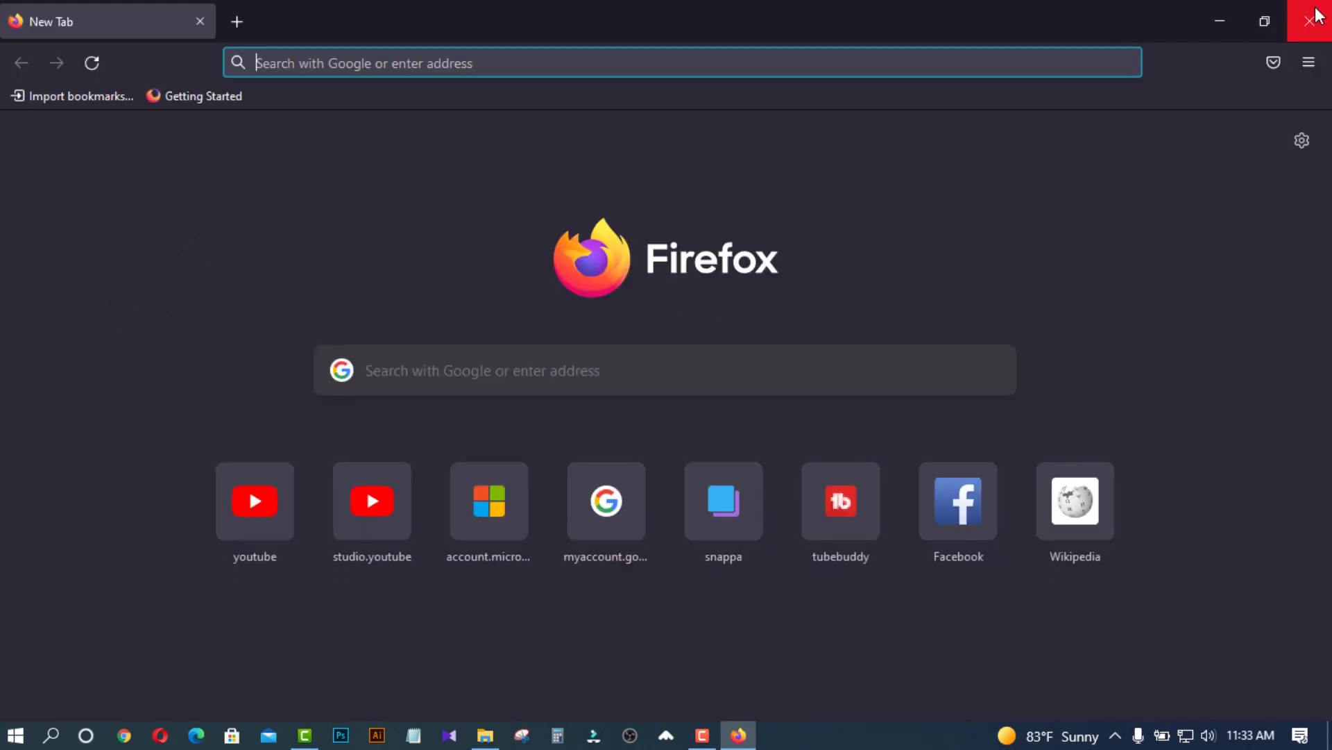
click(1312, 19)
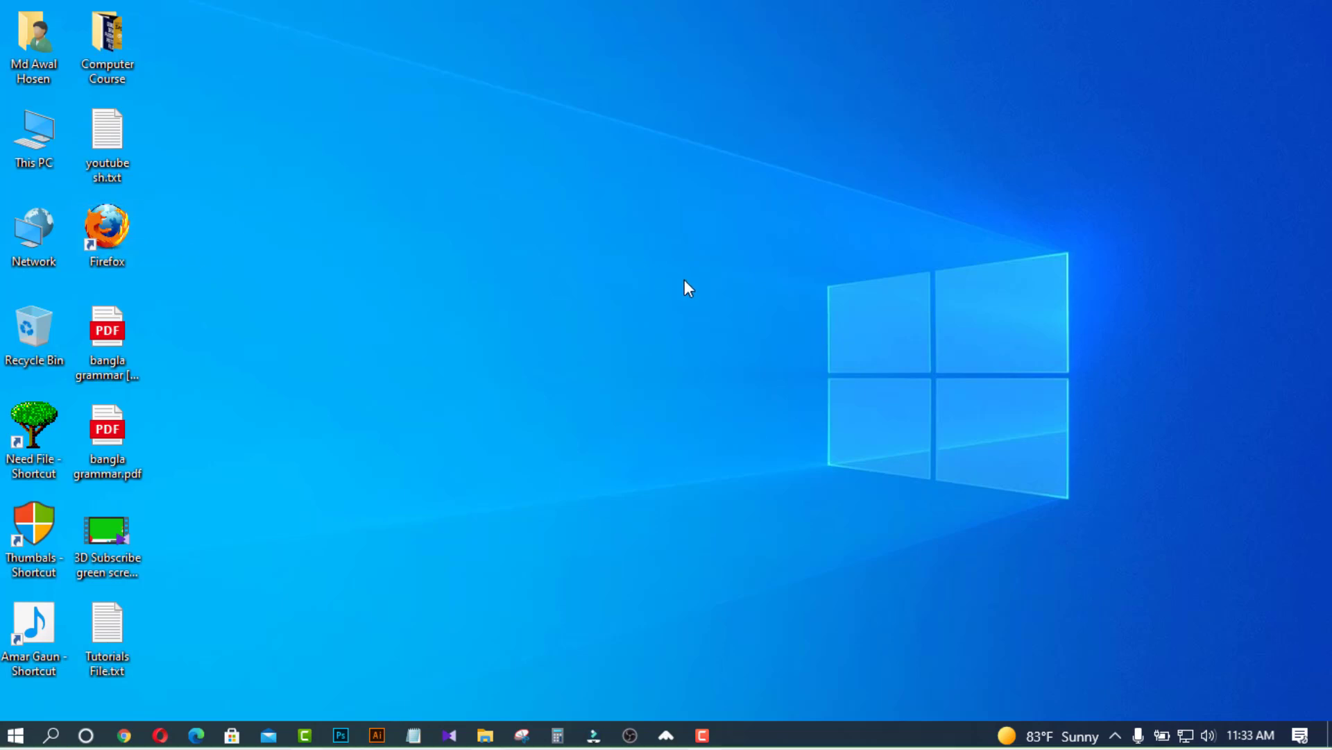
Run the desktop Firefox shortcut again and dismiss its alerts, declining the fix, cancelling the scan and ignoring the virus warnings.
double_click(111, 228)
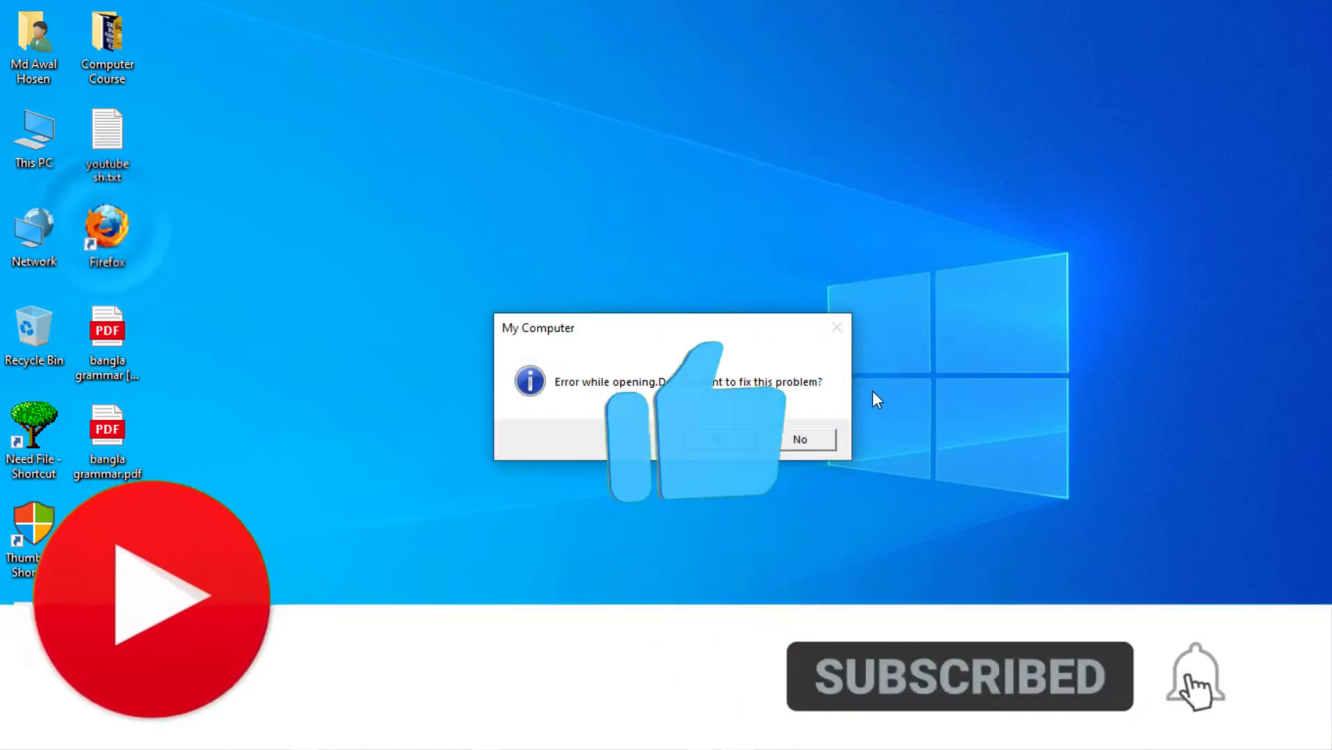
click(803, 440)
click(766, 440)
click(831, 440)
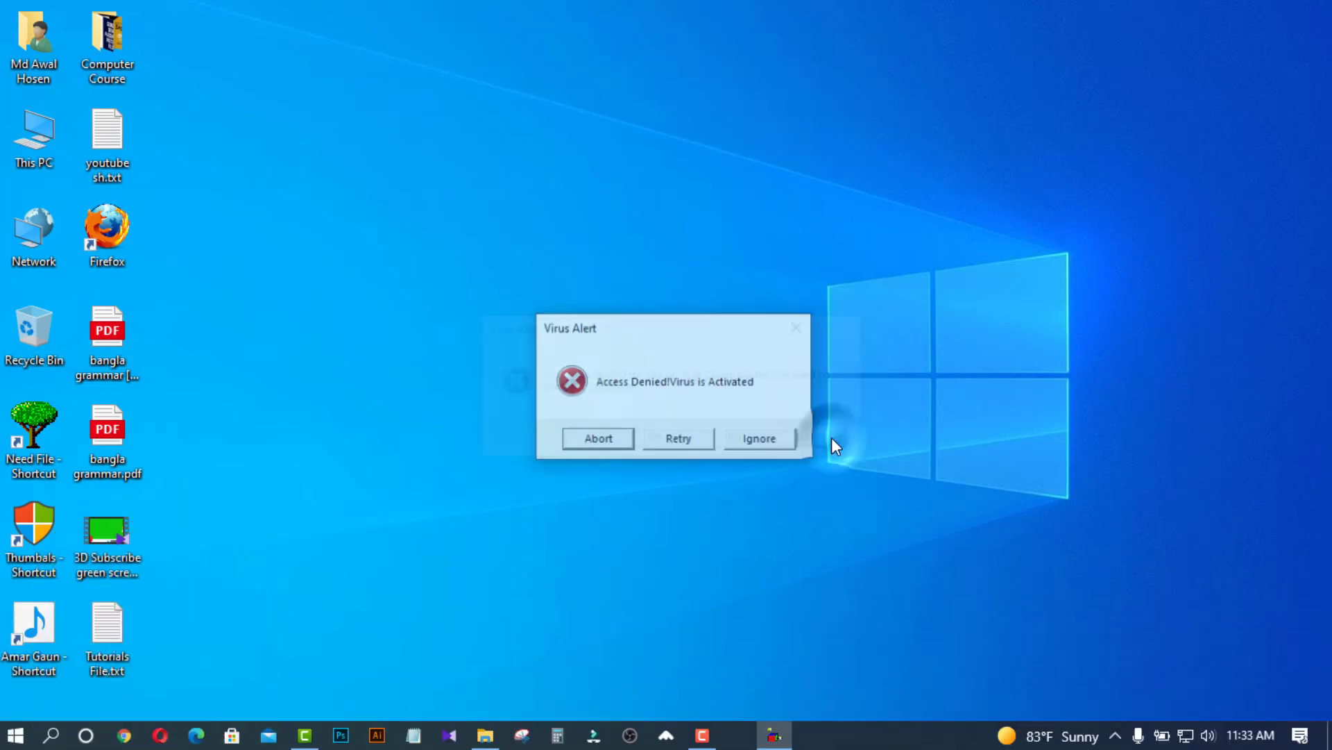
click(766, 440)
click(767, 440)
click(767, 440)
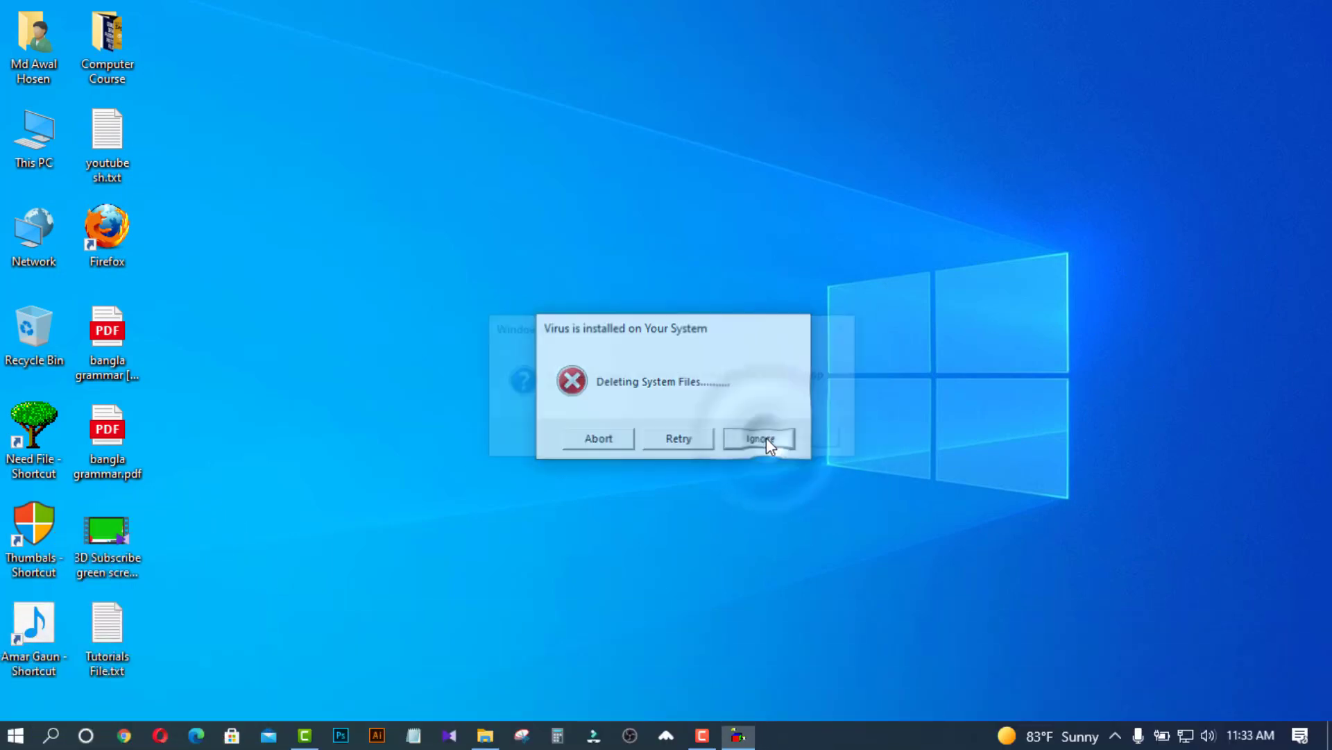
click(803, 440)
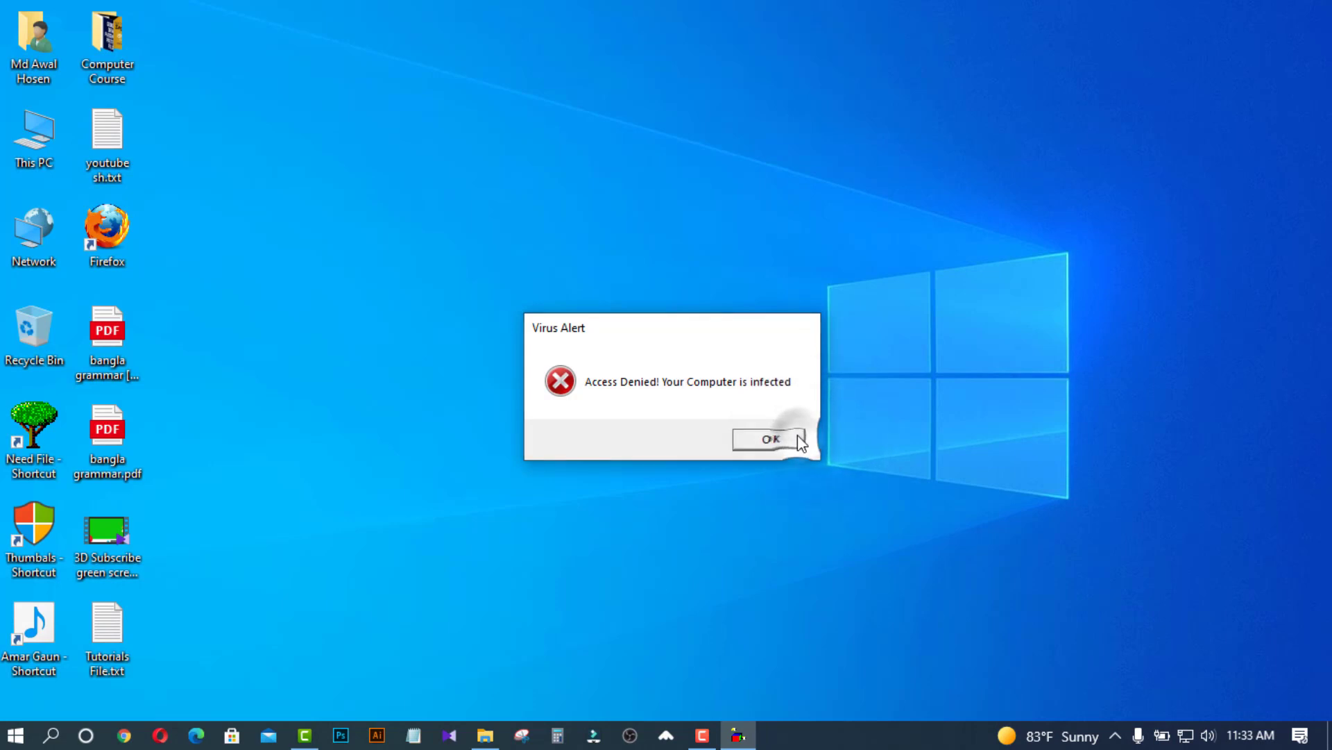
click(797, 437)
click(778, 439)
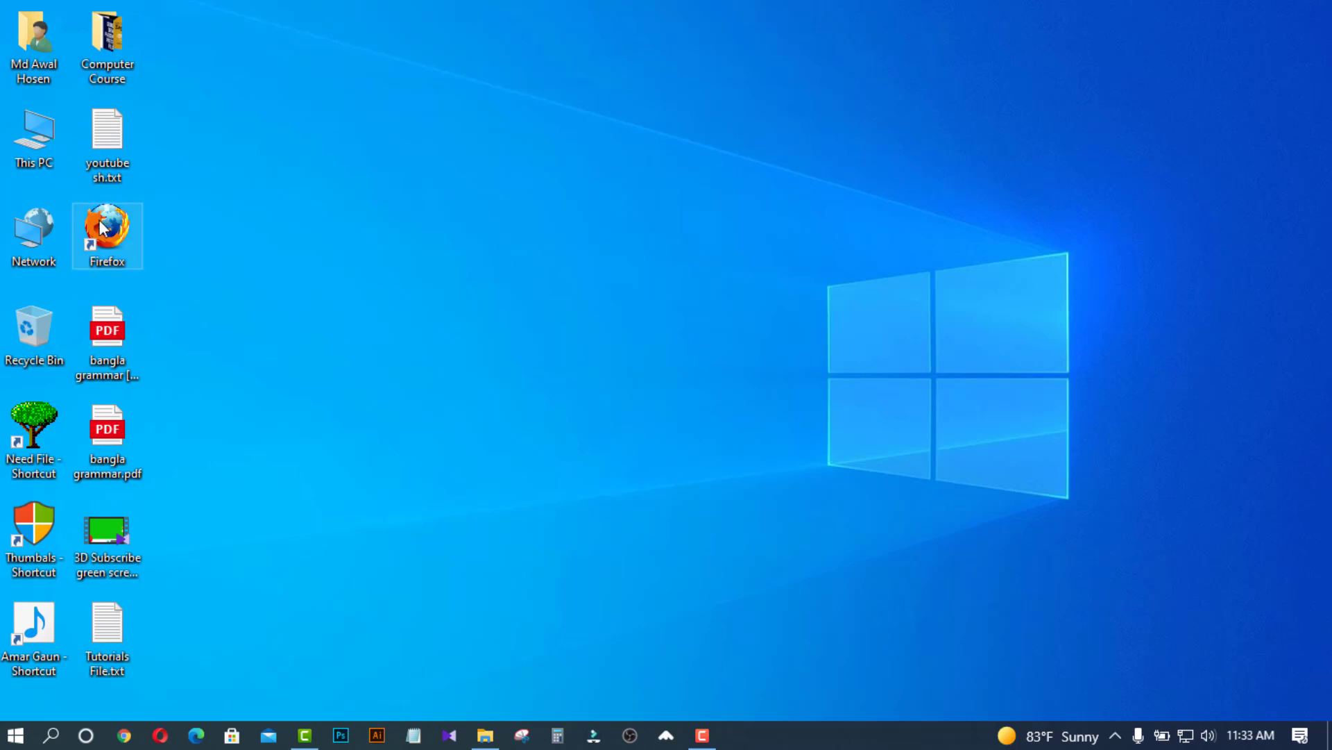
Open Tutorials File.txt from the desktop and move its window slightly away from the desktop icons.
mouse_move(104, 226)
mouse_down()
mouse_move(152, 226)
mouse_move(106, 227)
mouse_up()
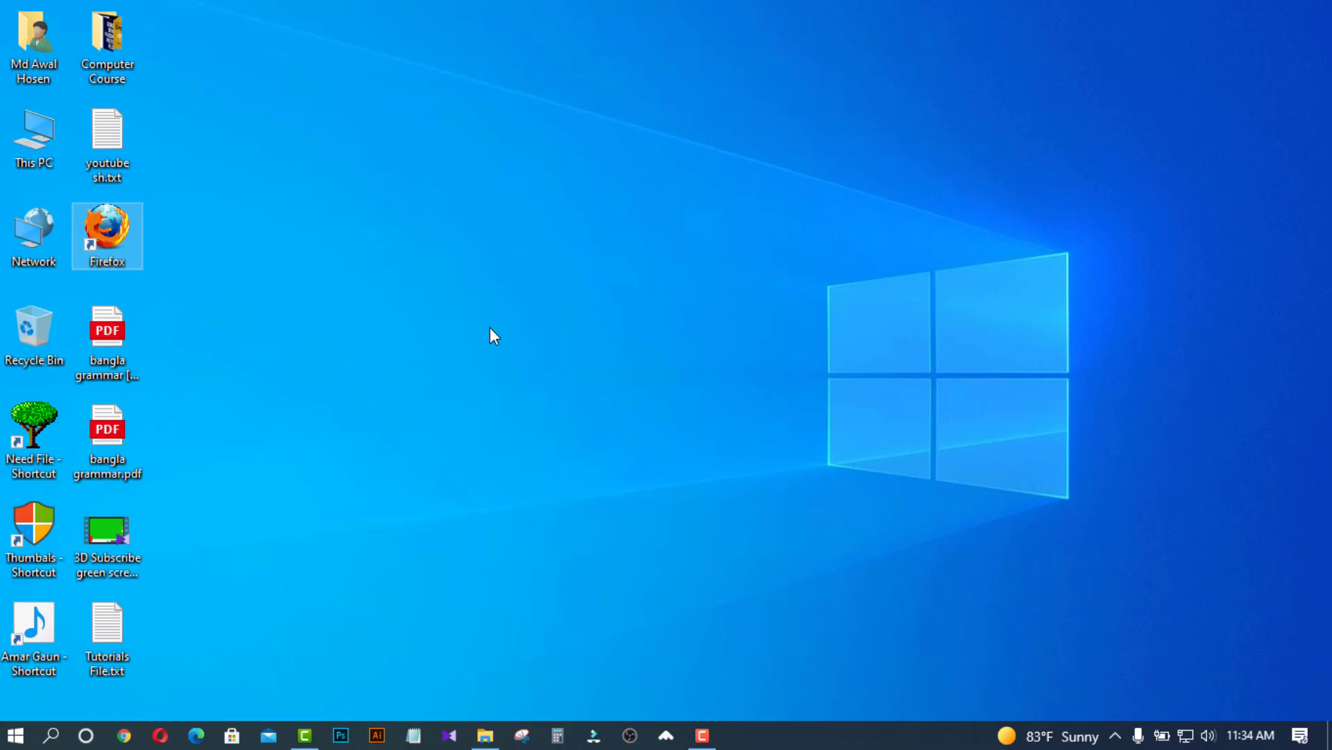
click(111, 628)
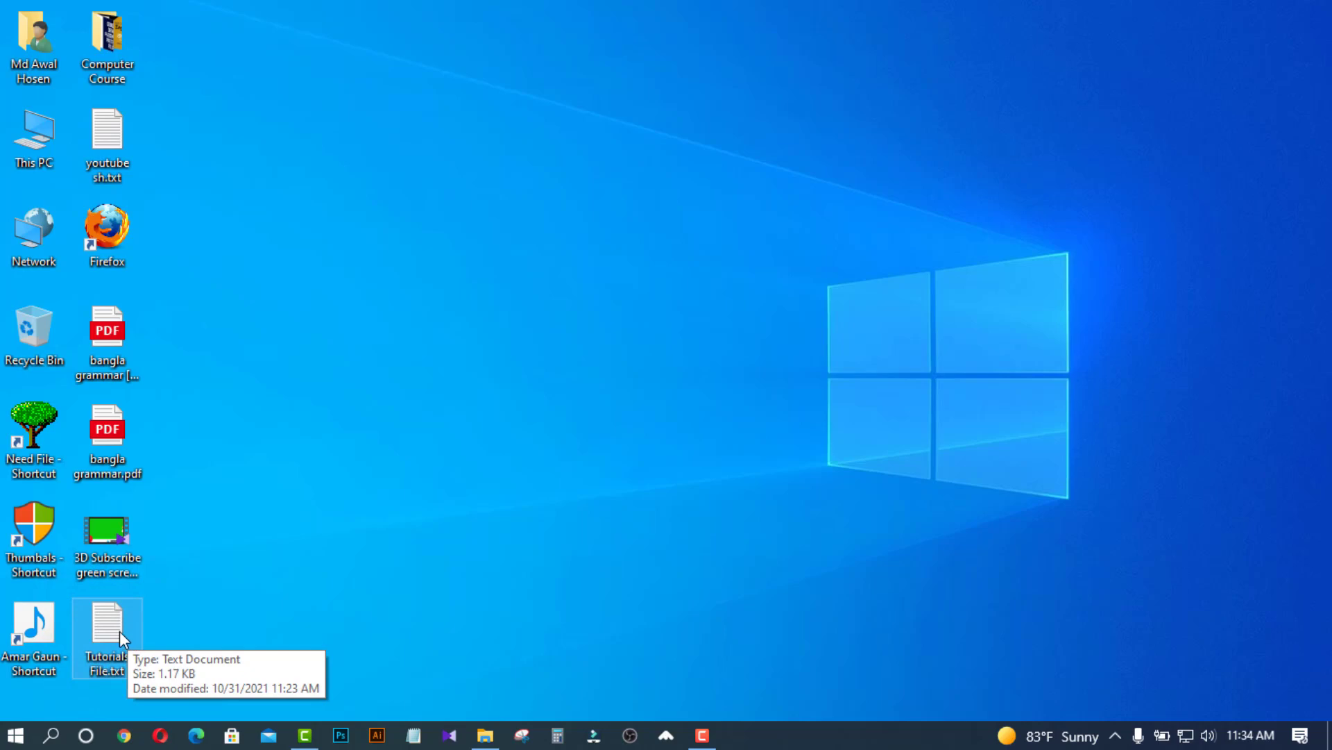
double_click(119, 631)
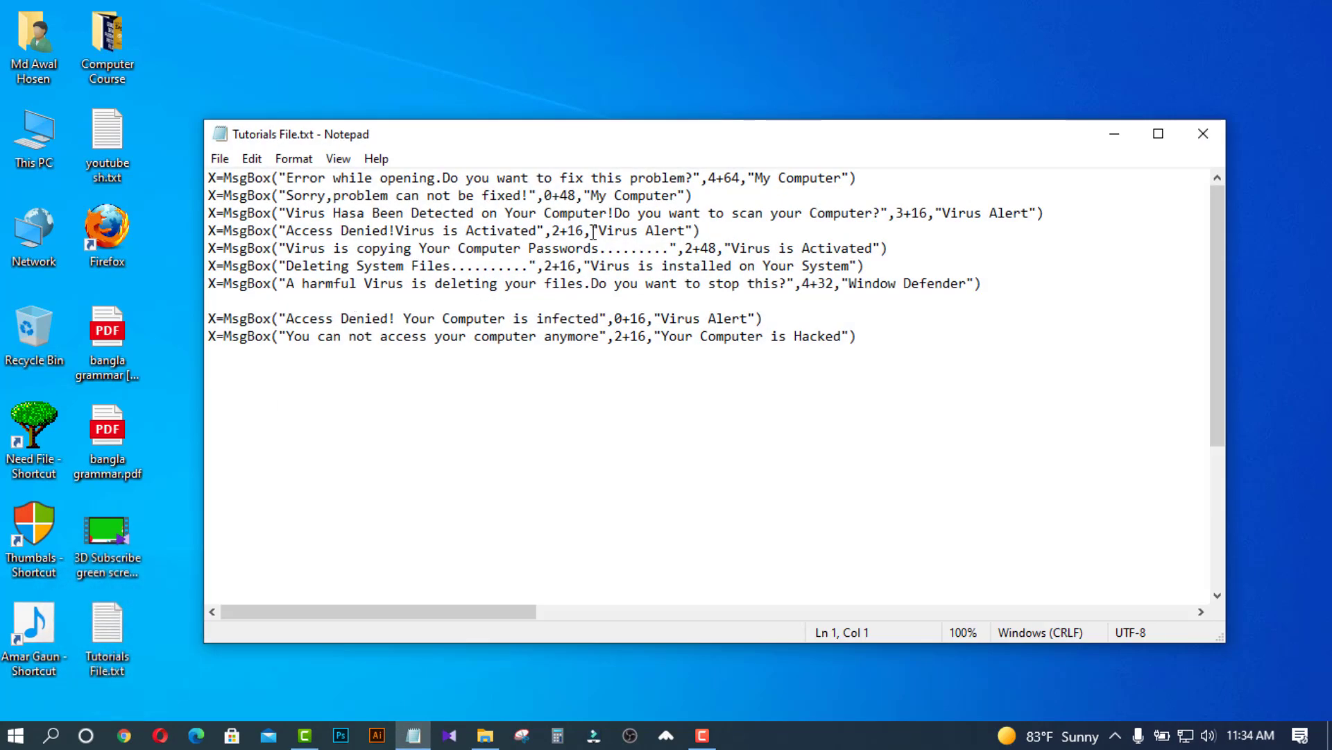
drag(762, 136, 824, 126)
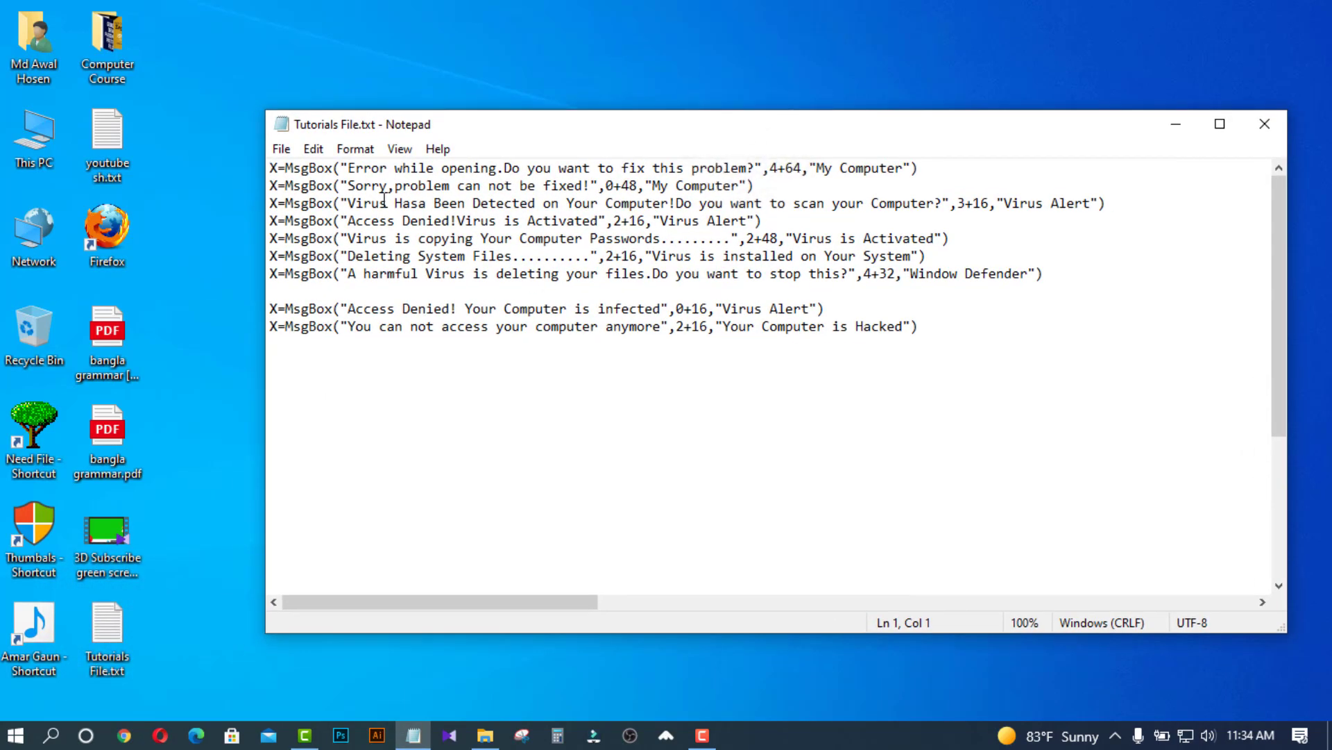
Go through the message texts in the script and select all of its MsgBox lines.
drag(348, 168, 498, 168)
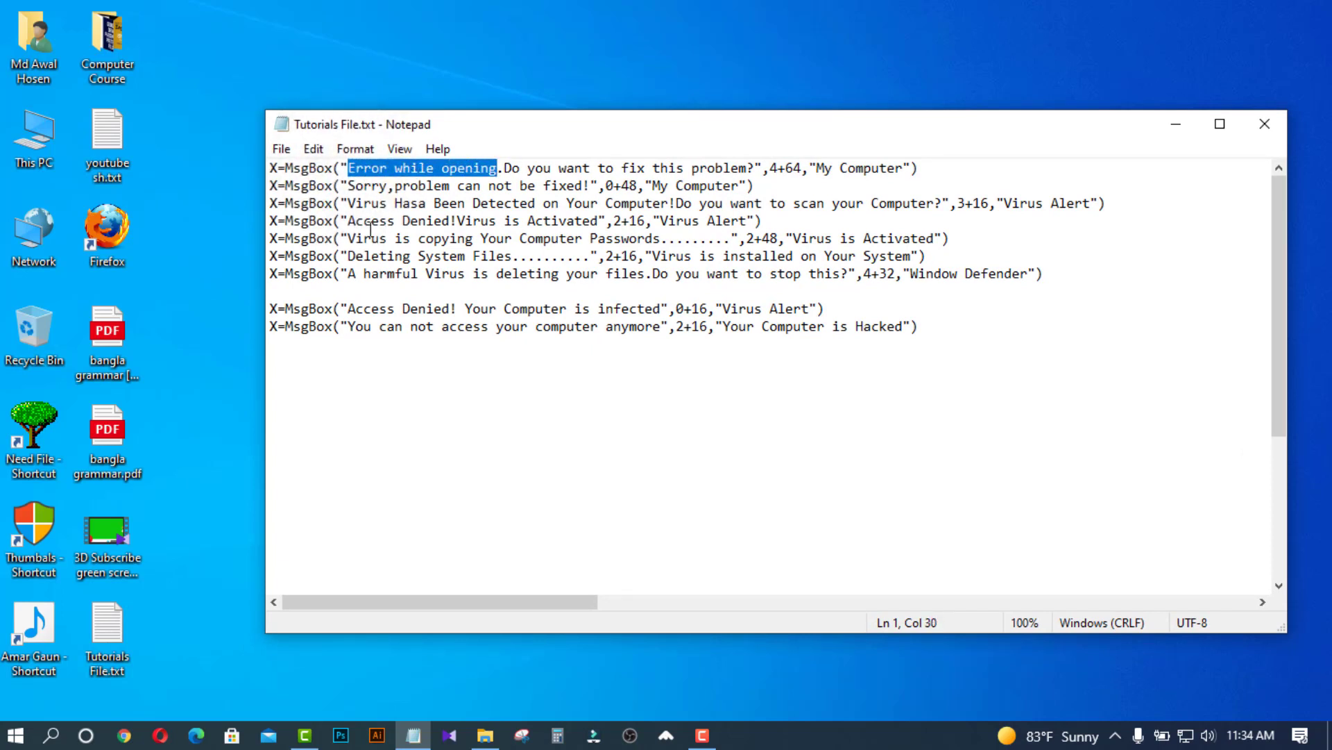
drag(348, 221, 613, 205)
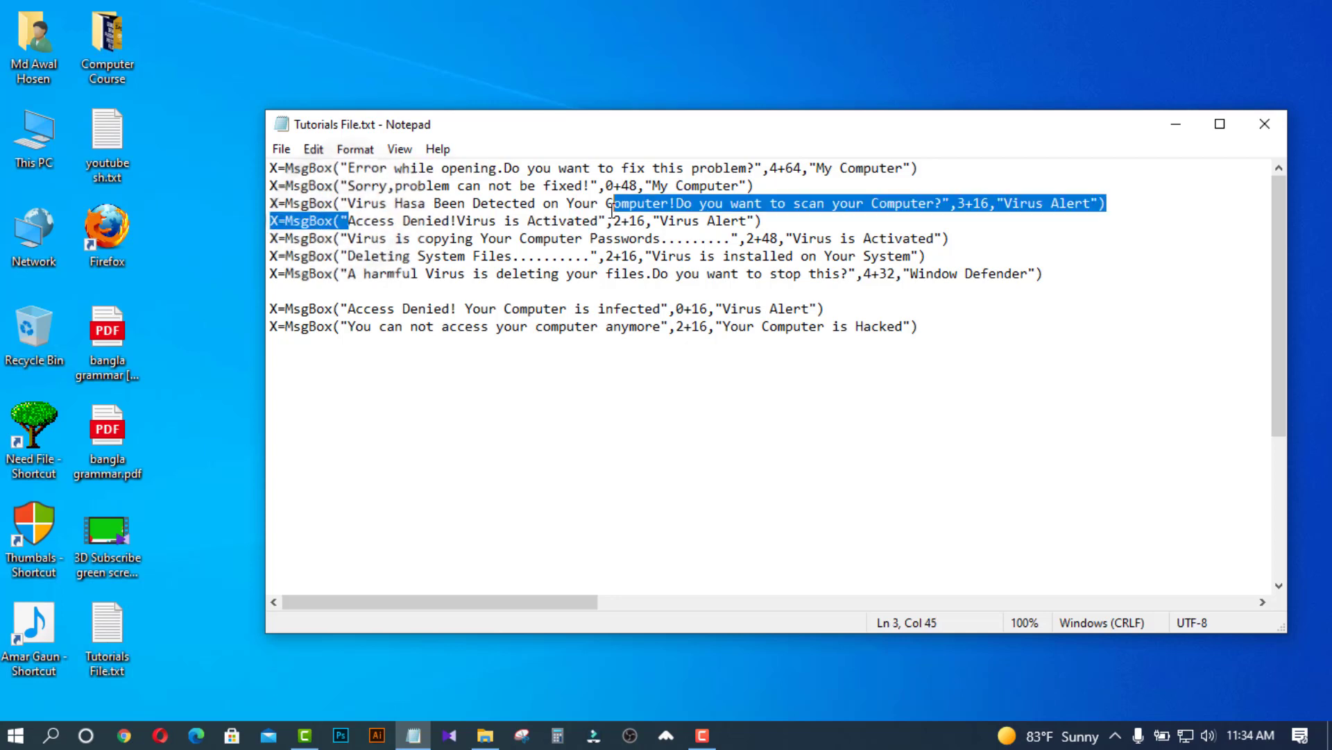
click(736, 221)
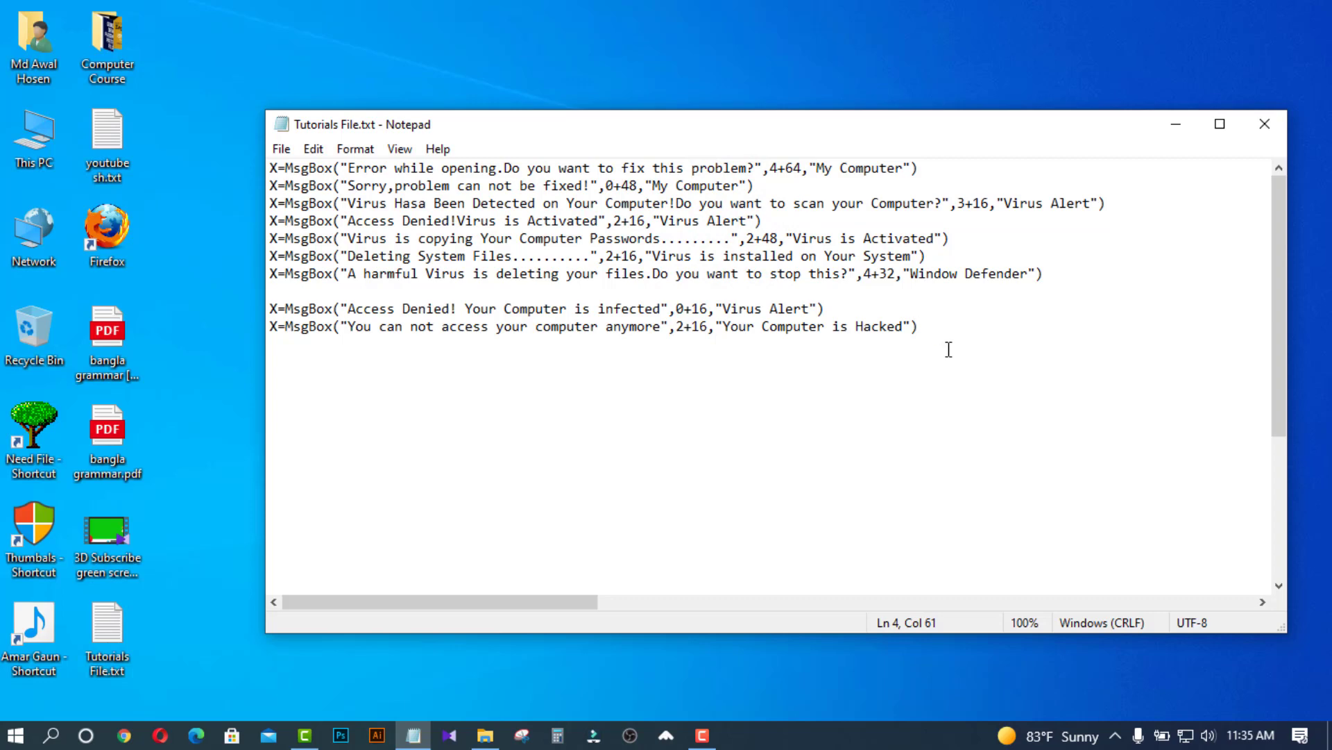
drag(949, 349, 226, 125)
click(498, 376)
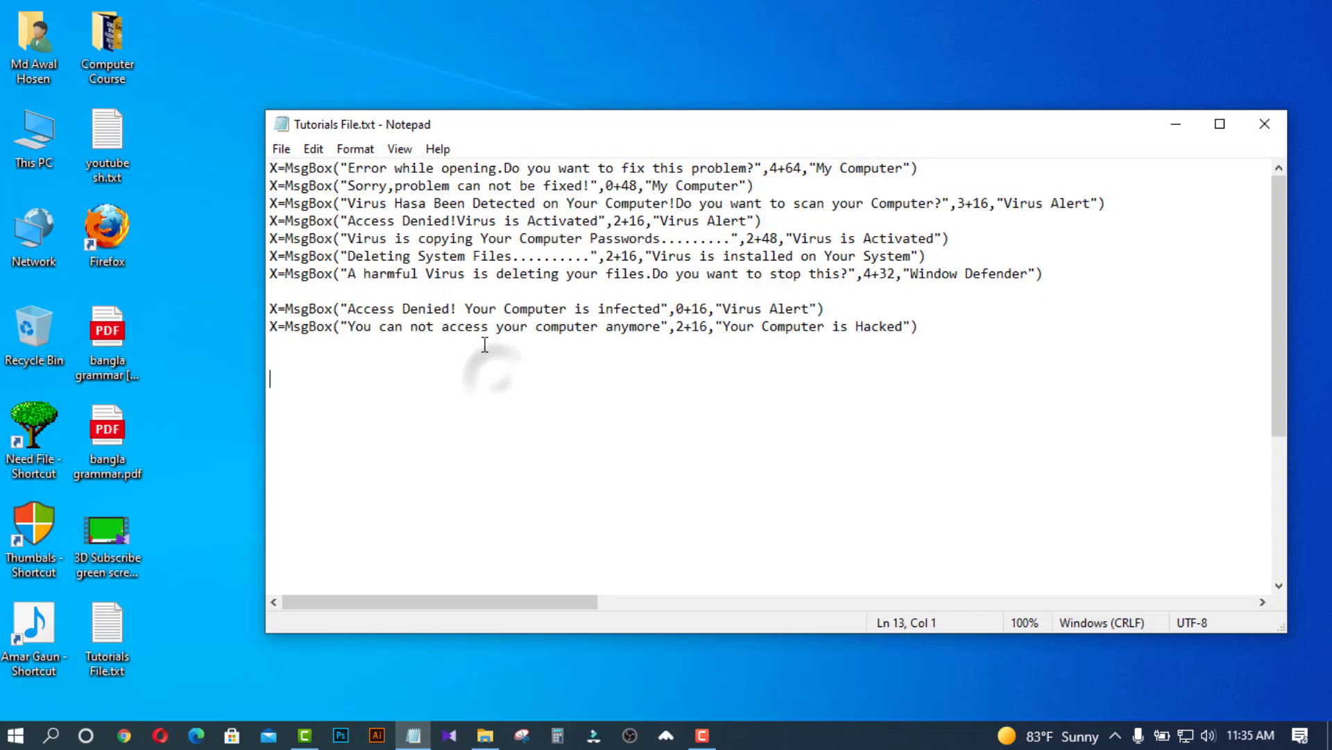
drag(934, 347, 242, 141)
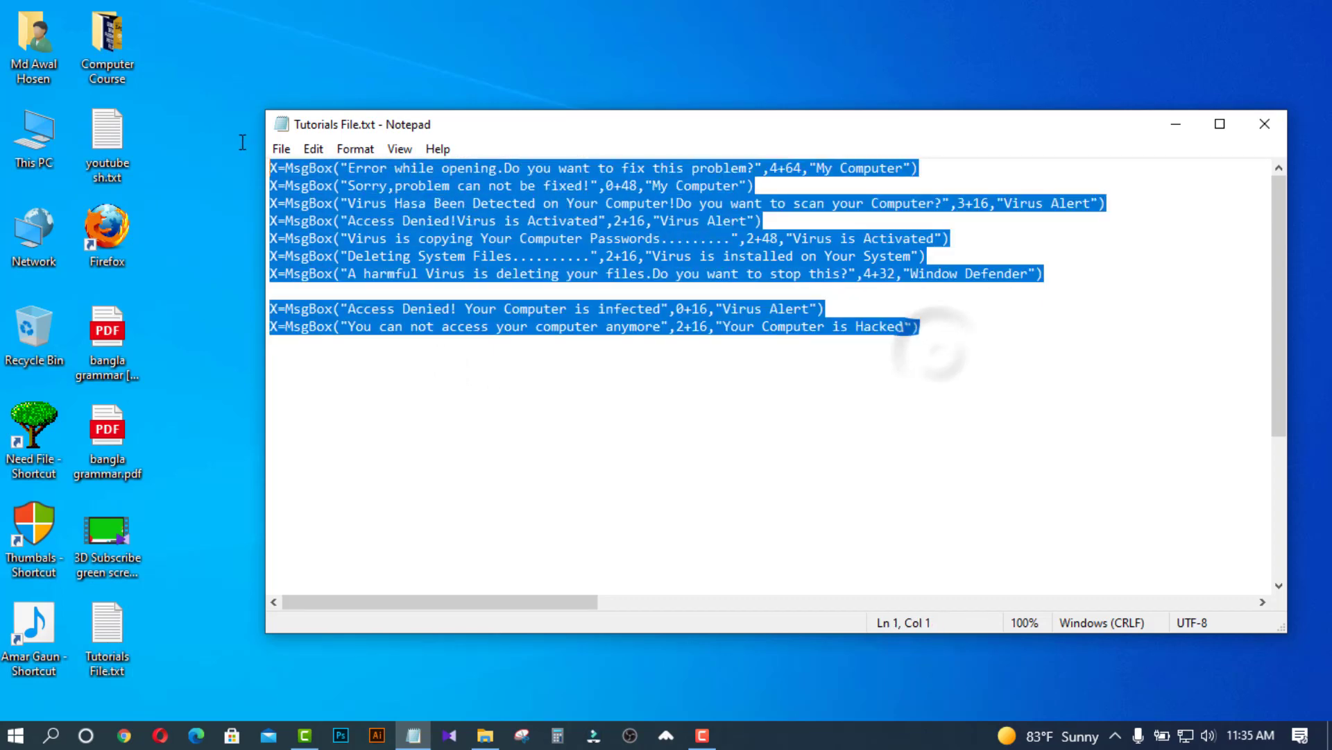
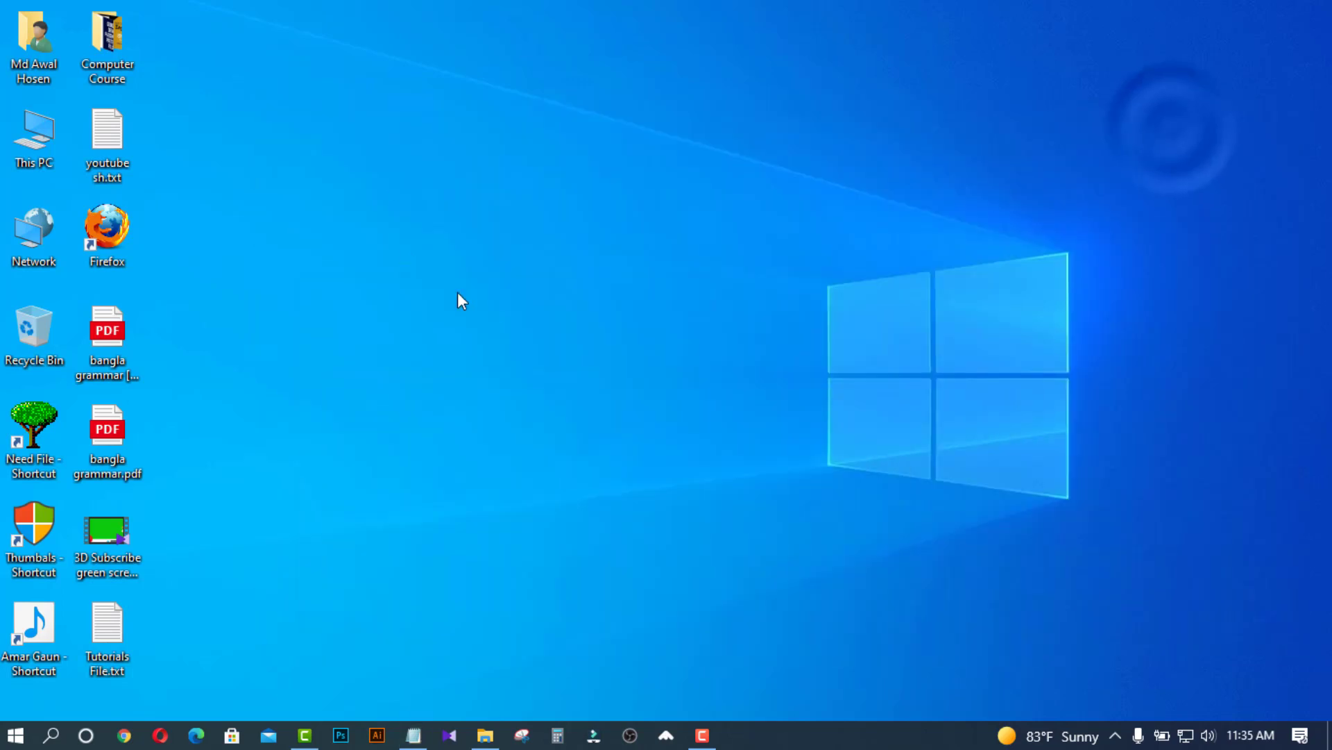
Create a new folder named Firefox in the Pictures folder of This PC.
double_click(34, 138)
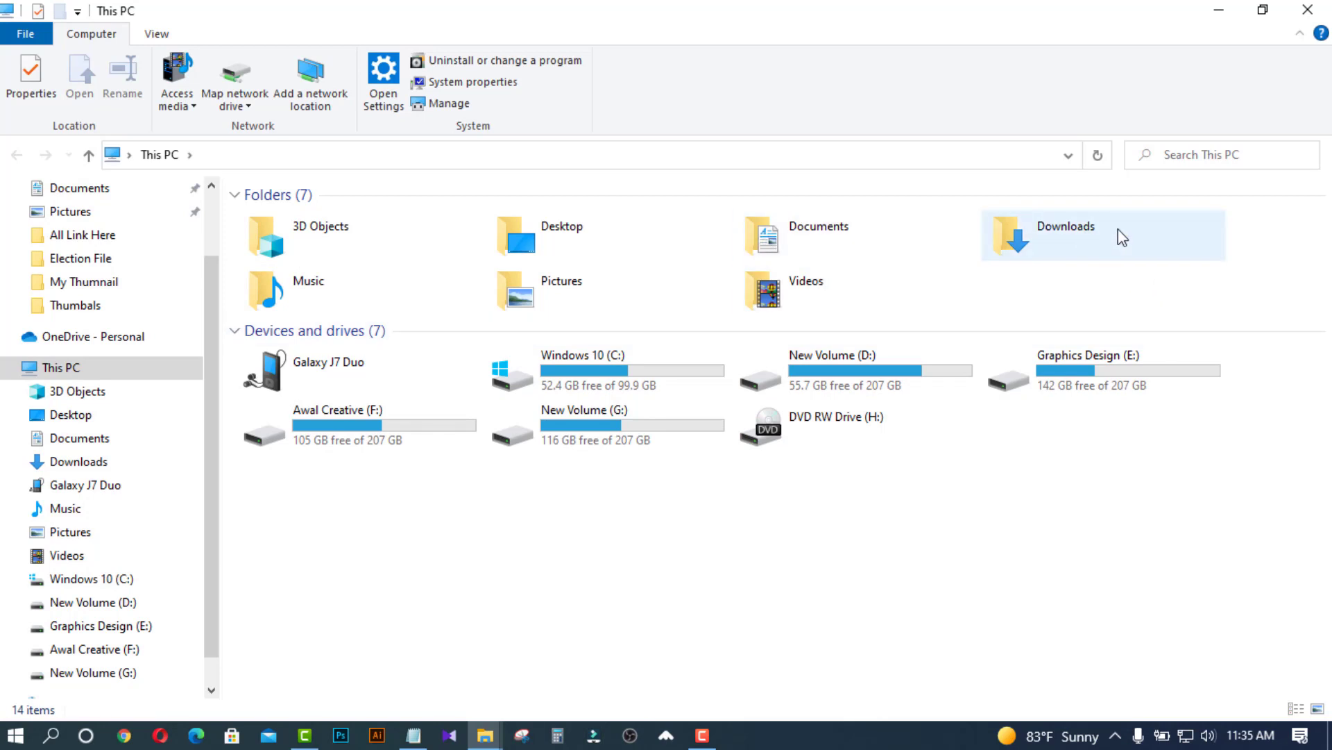
double_click(645, 281)
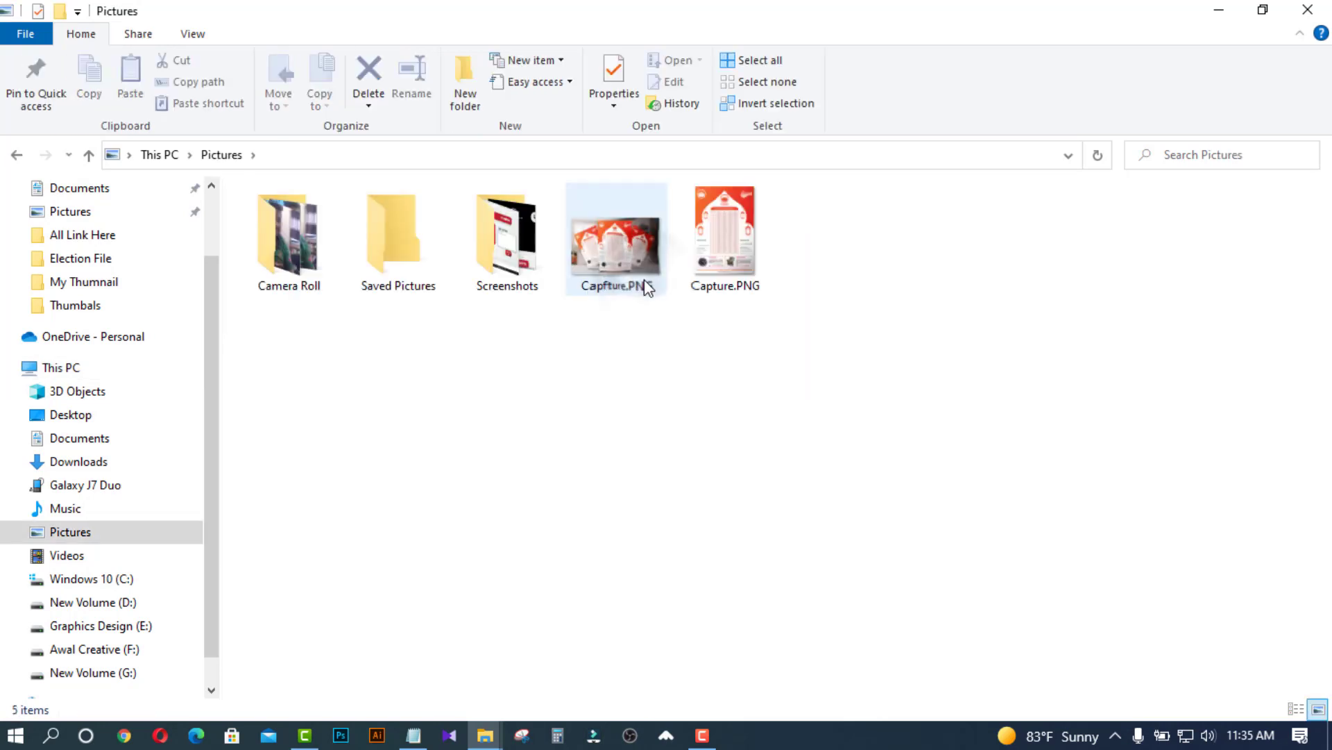
right_click(610, 442)
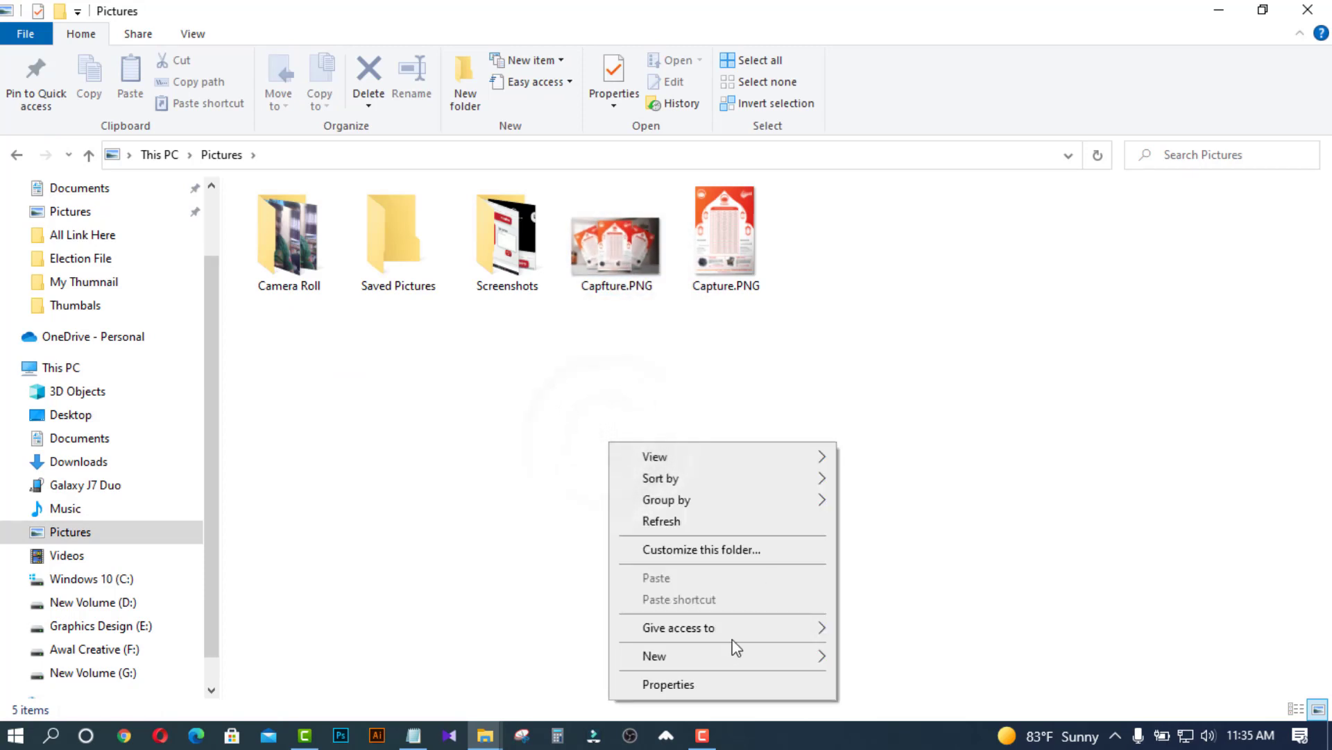
mouse_move(730, 654)
click(888, 412)
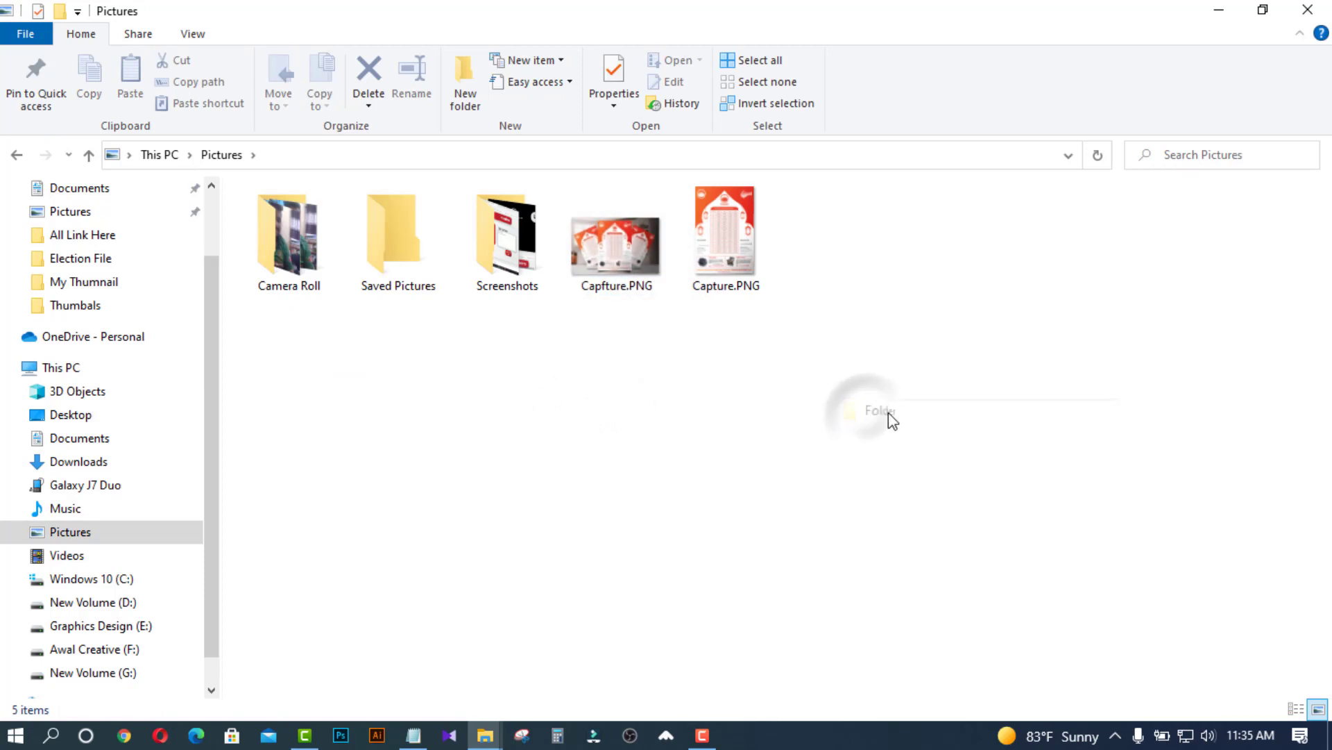
text(Fi)
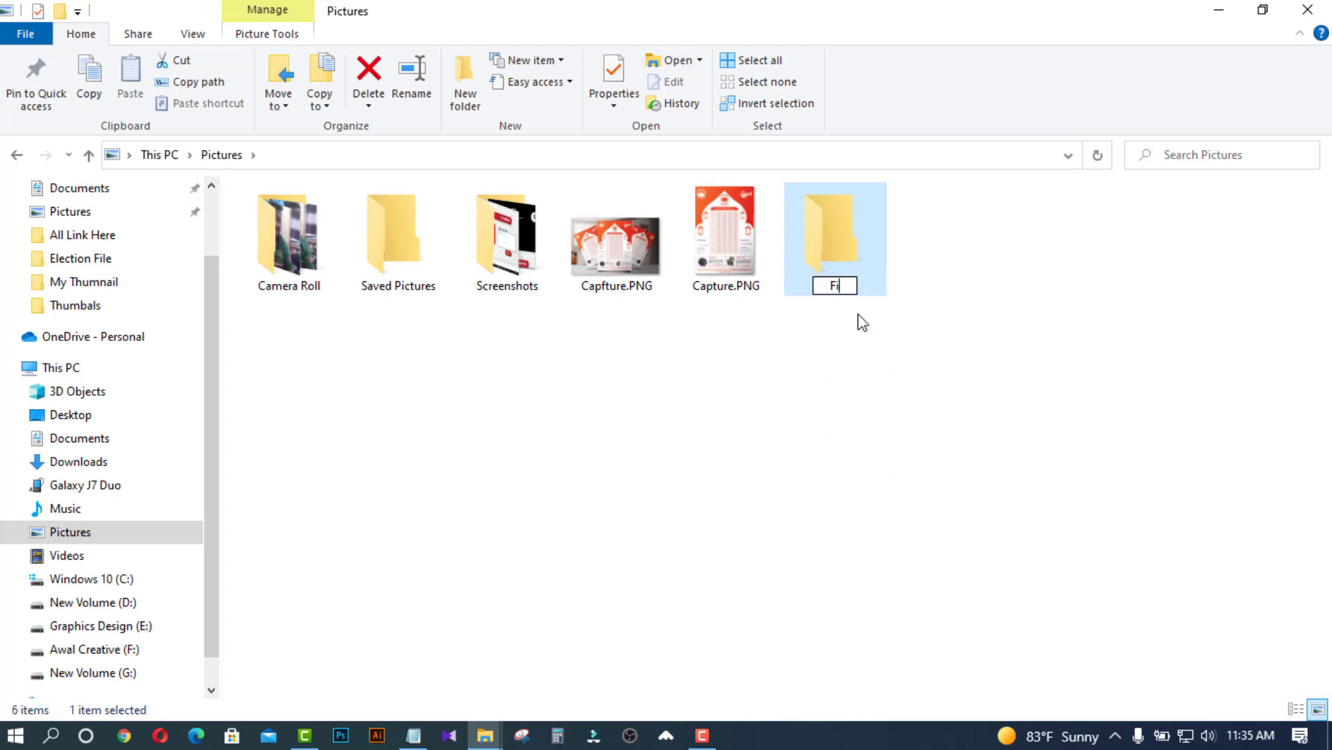
text(rfox)
key(Return)
Open the new Firefox folder and create a text document named Firefox.txt in it.
double_click(848, 250)
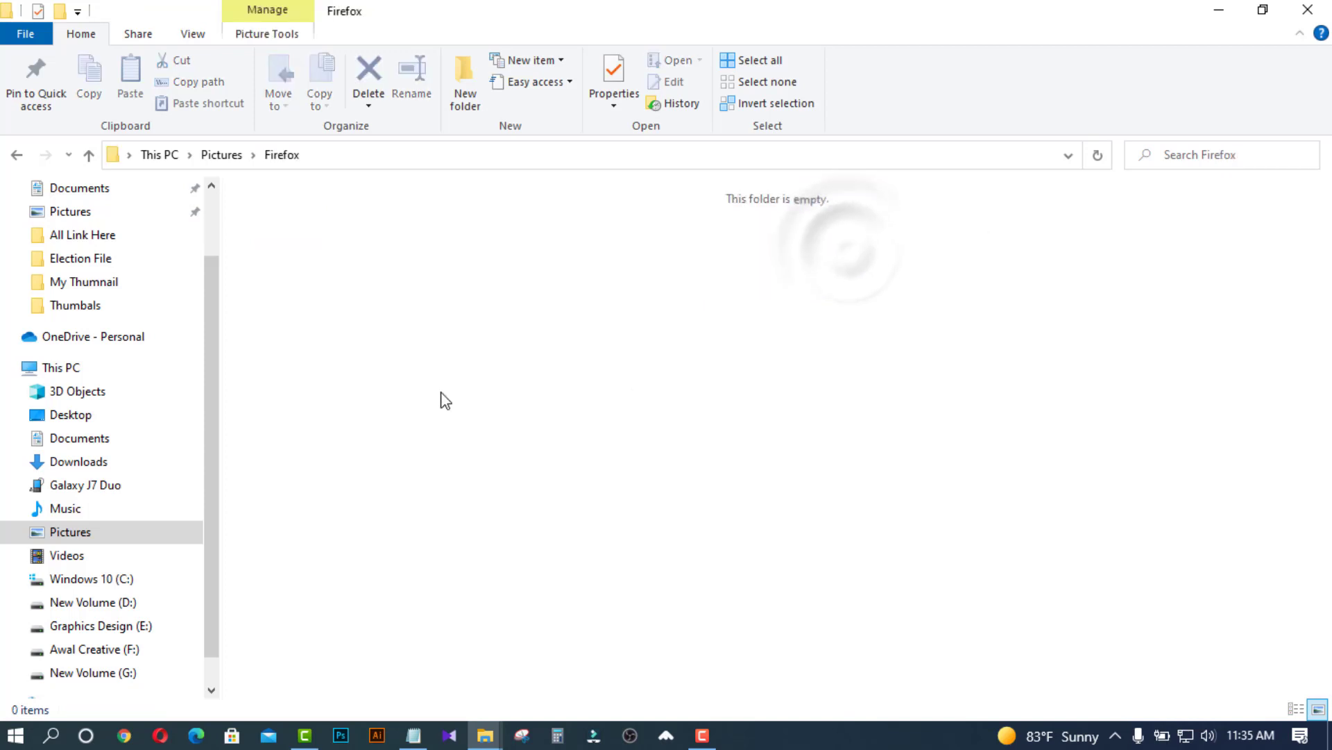
right_click(647, 340)
mouse_move(759, 574)
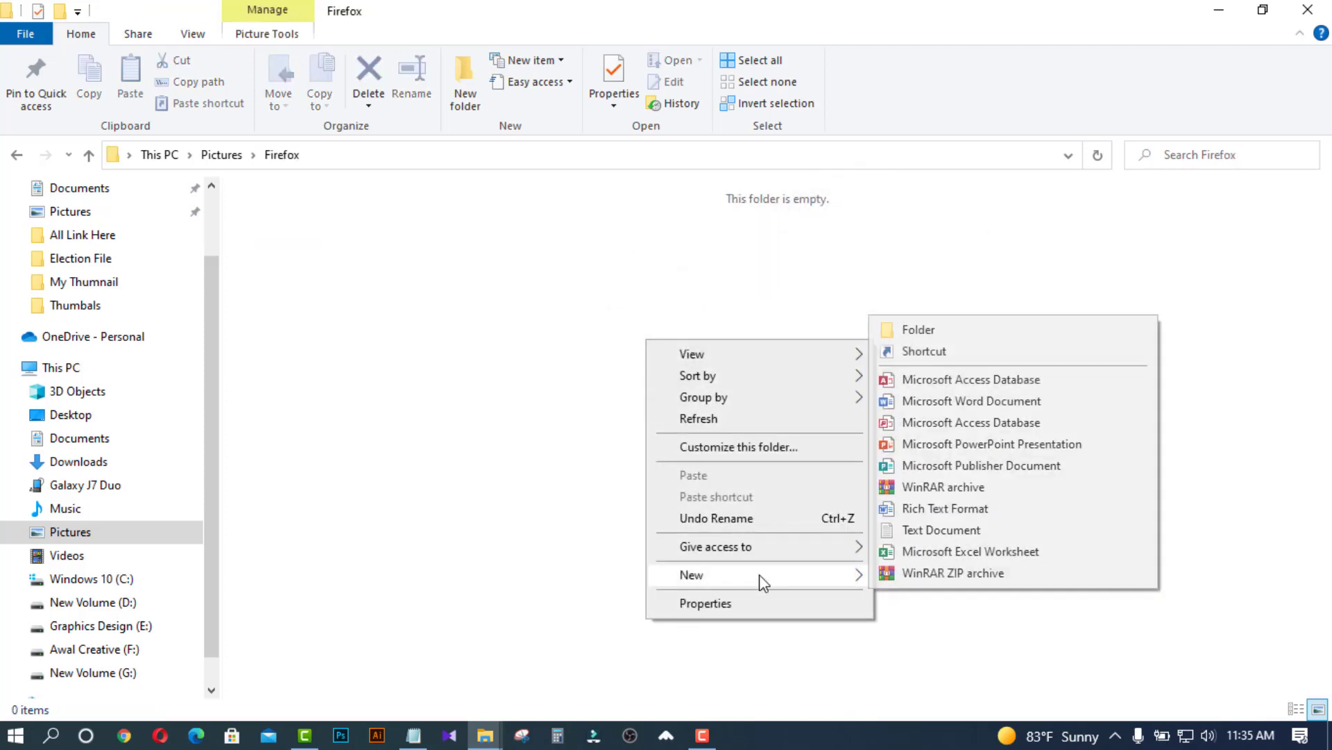
right_click(603, 292)
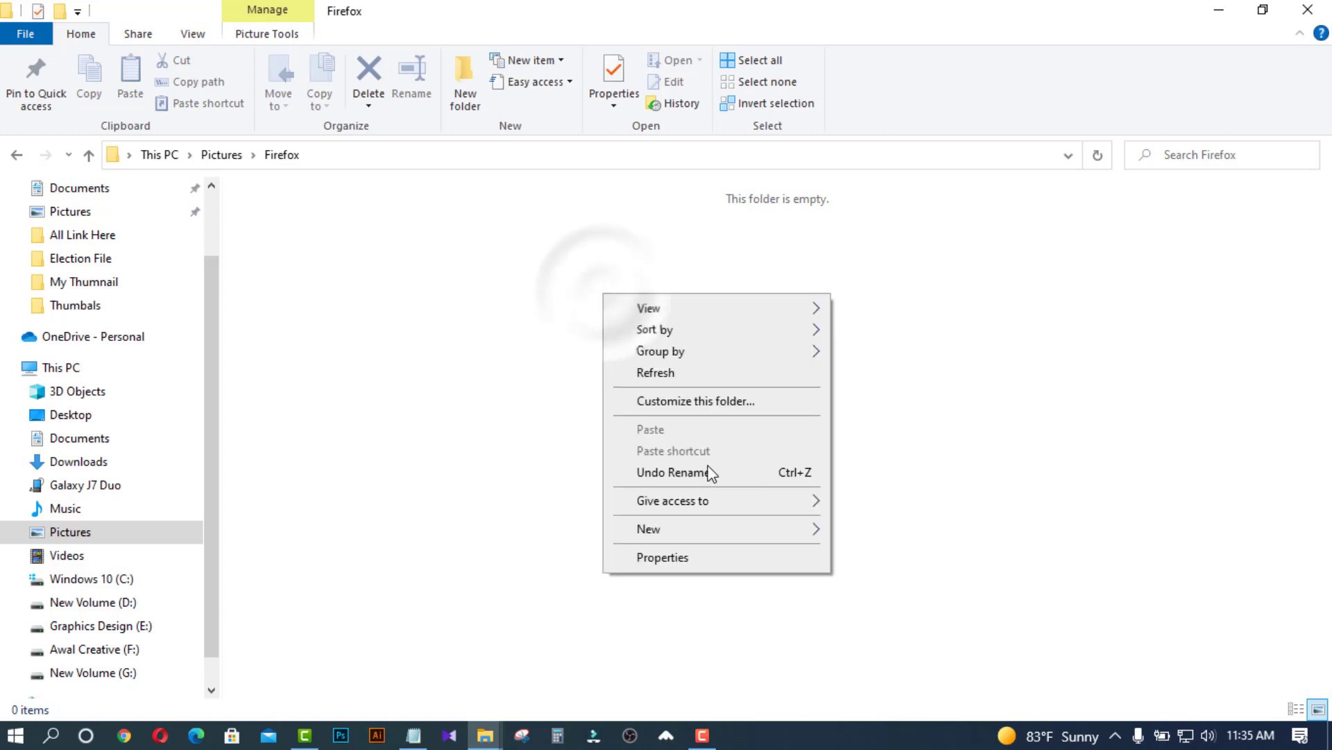
mouse_move(782, 530)
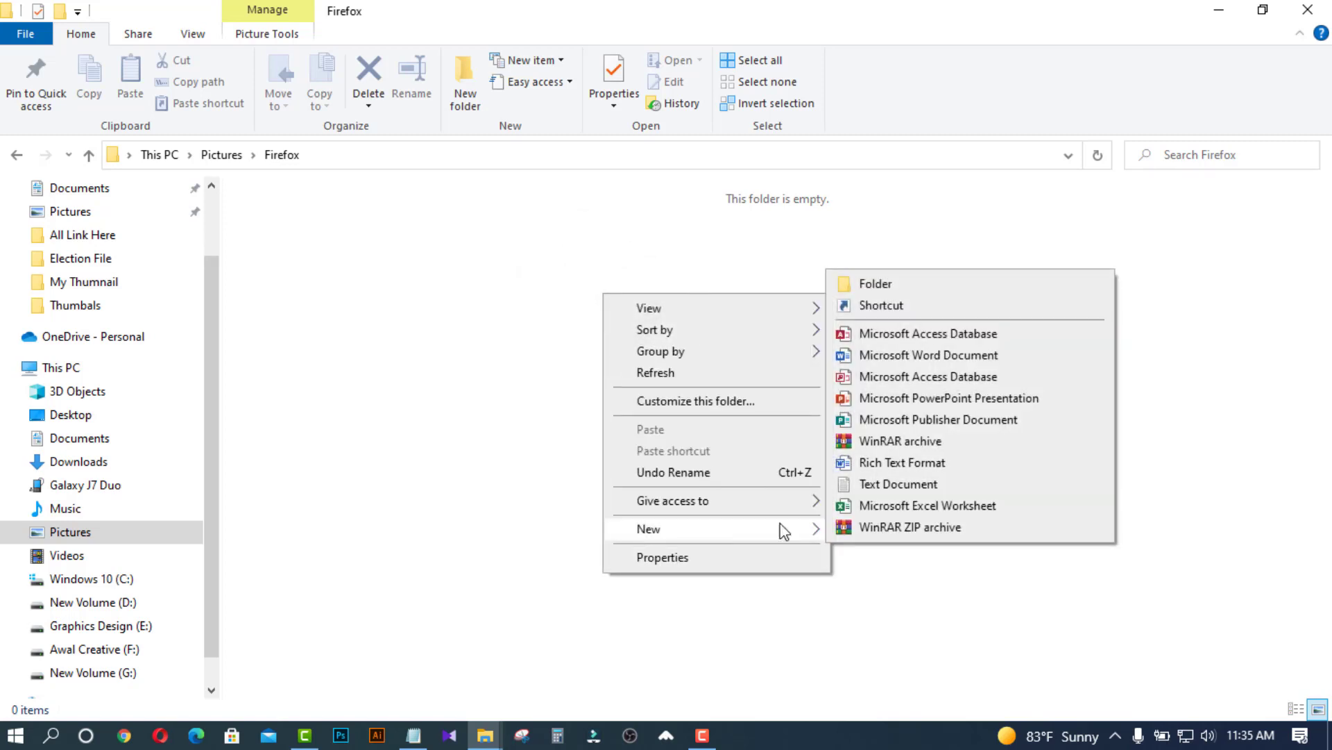
click(908, 484)
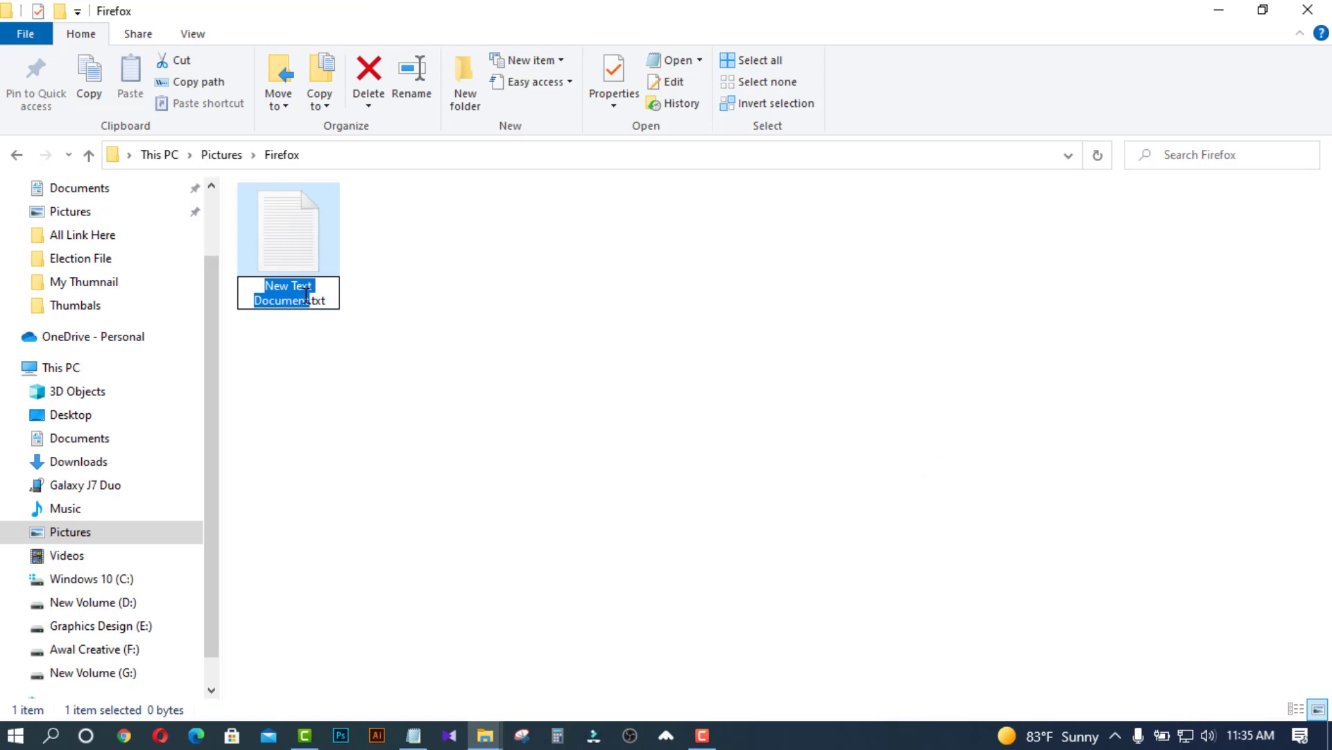
text(Fire)
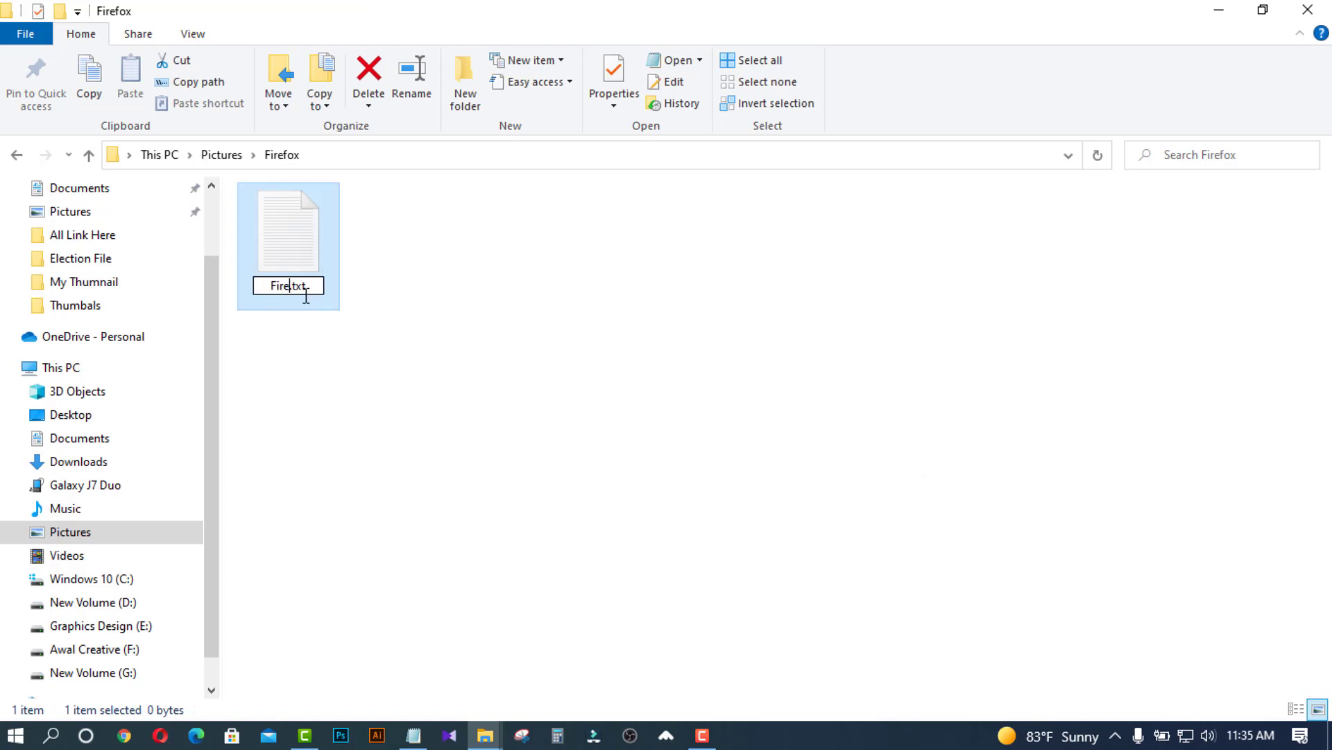
text(fox)
click(393, 250)
click(288, 247)
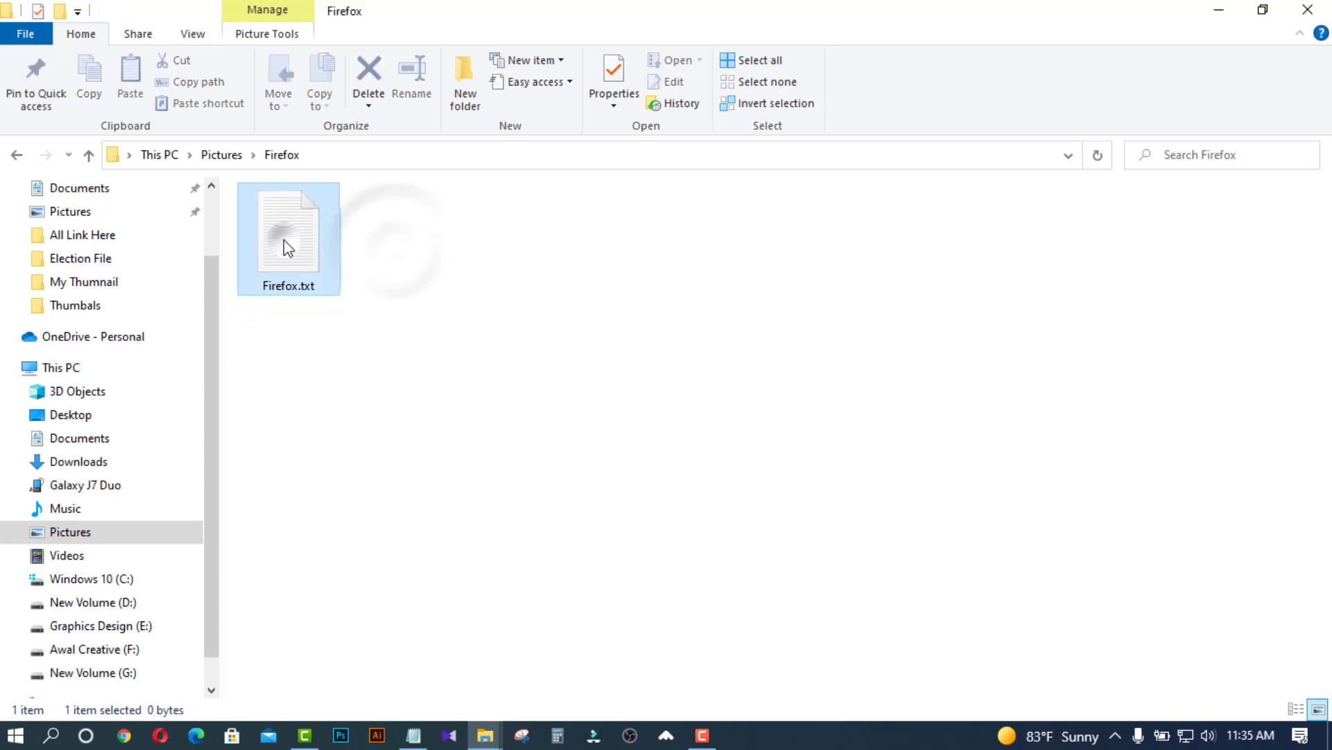
Paste the copied MsgBox code into Firefox.txt and save it as Firefox.vbs with the All Files type.
double_click(289, 247)
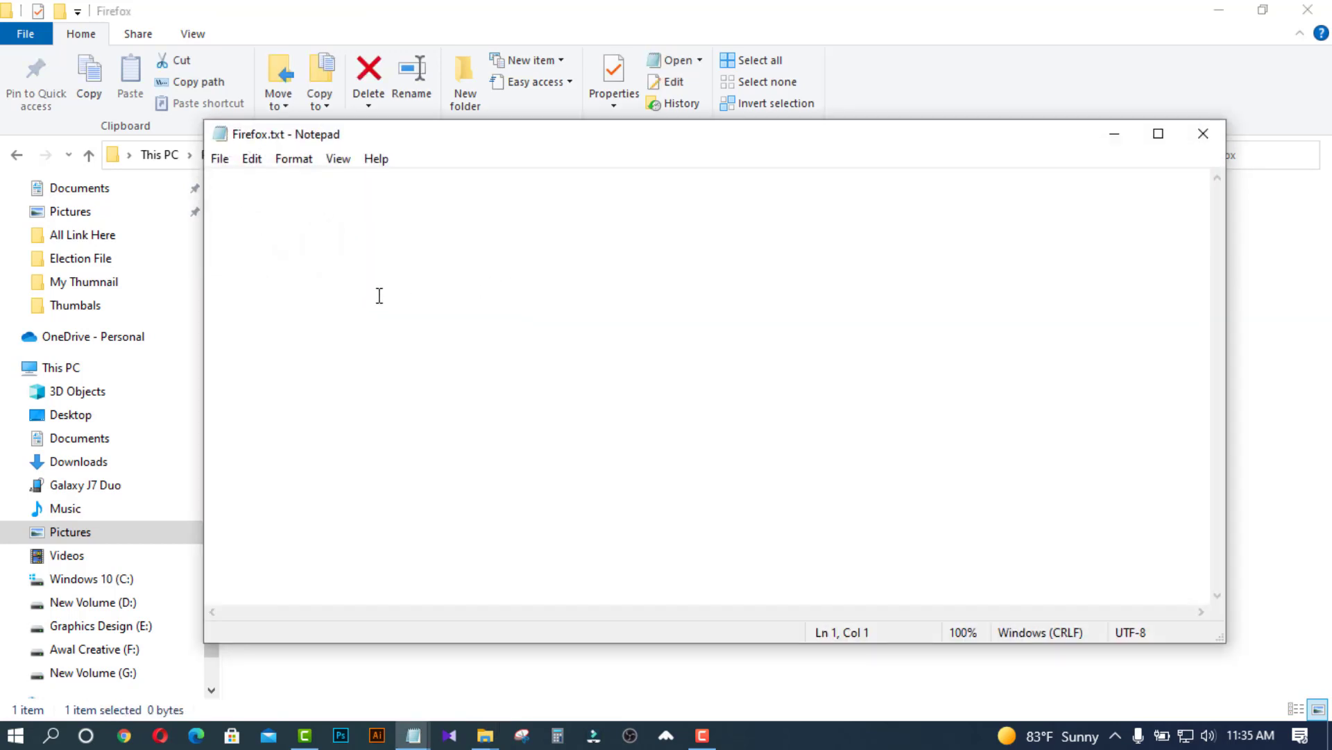
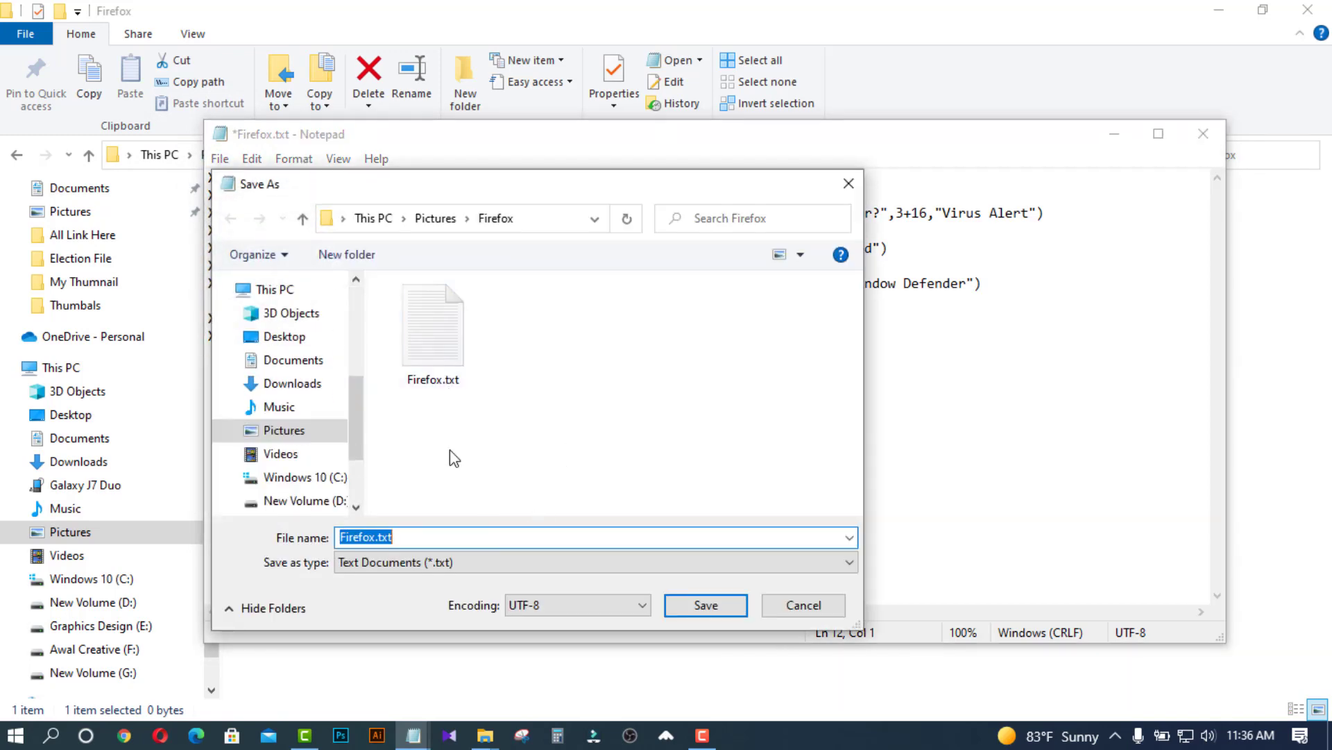
click(406, 564)
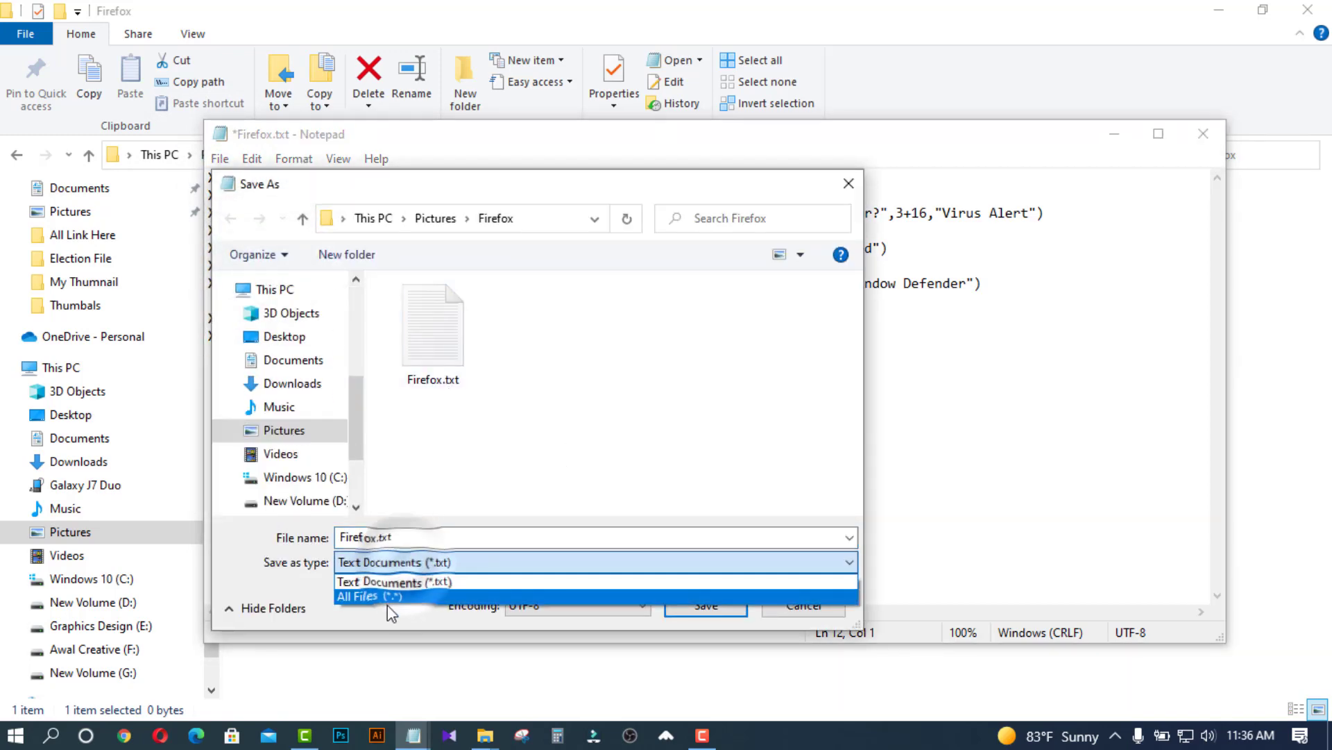
click(387, 598)
click(412, 538)
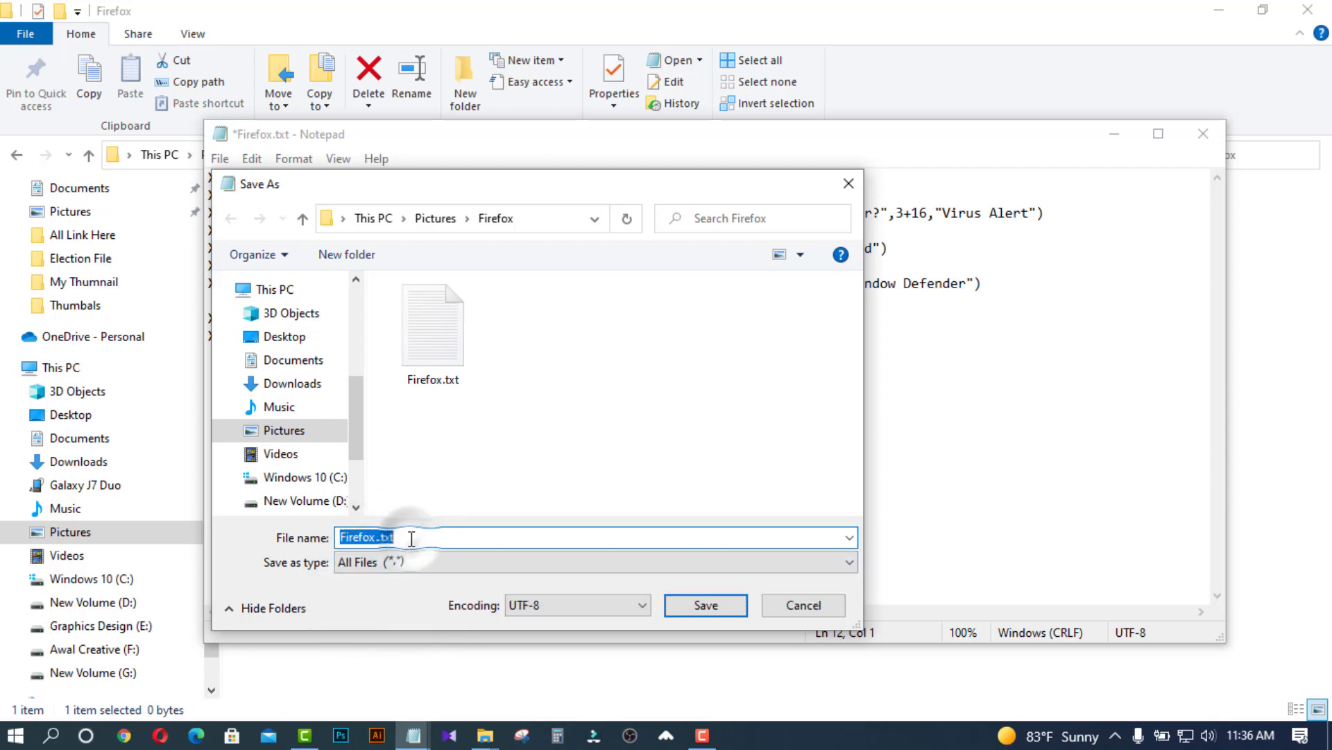
click(409, 538)
click(354, 547)
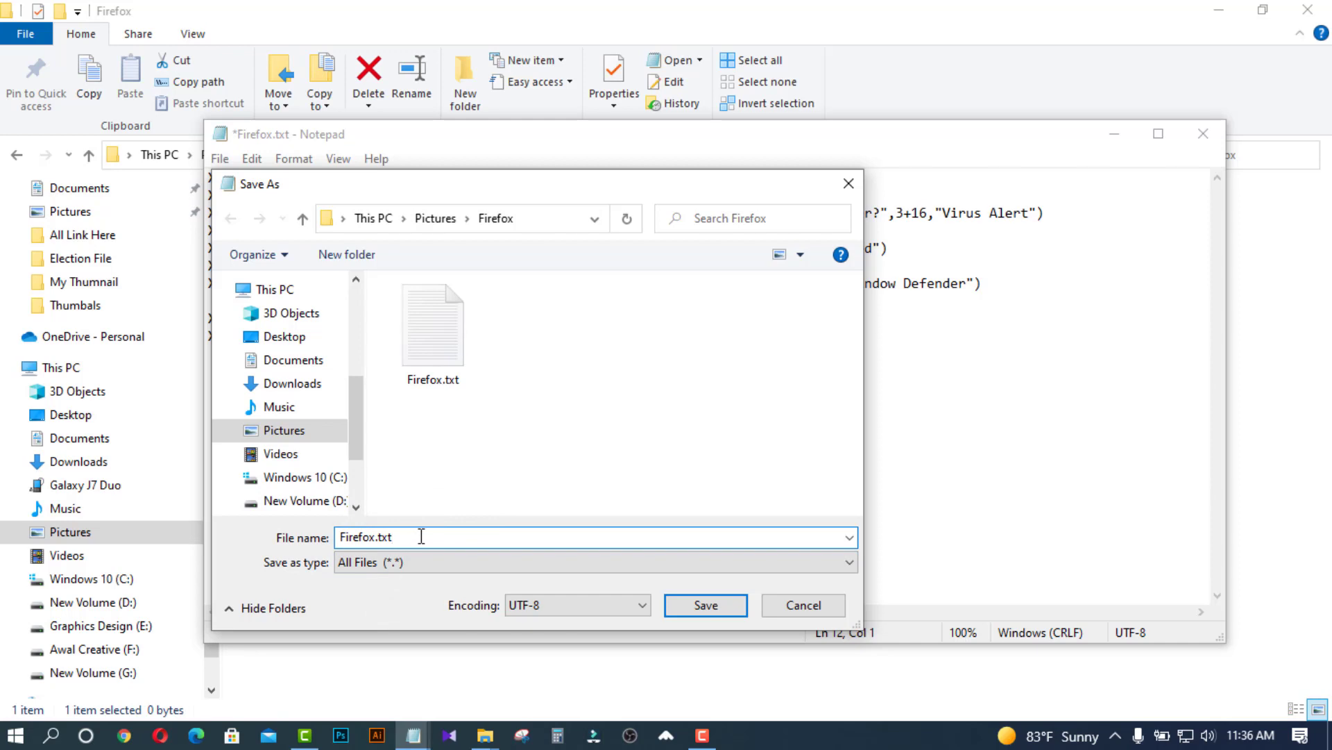
key(BackSpace)
key(BackSpace)
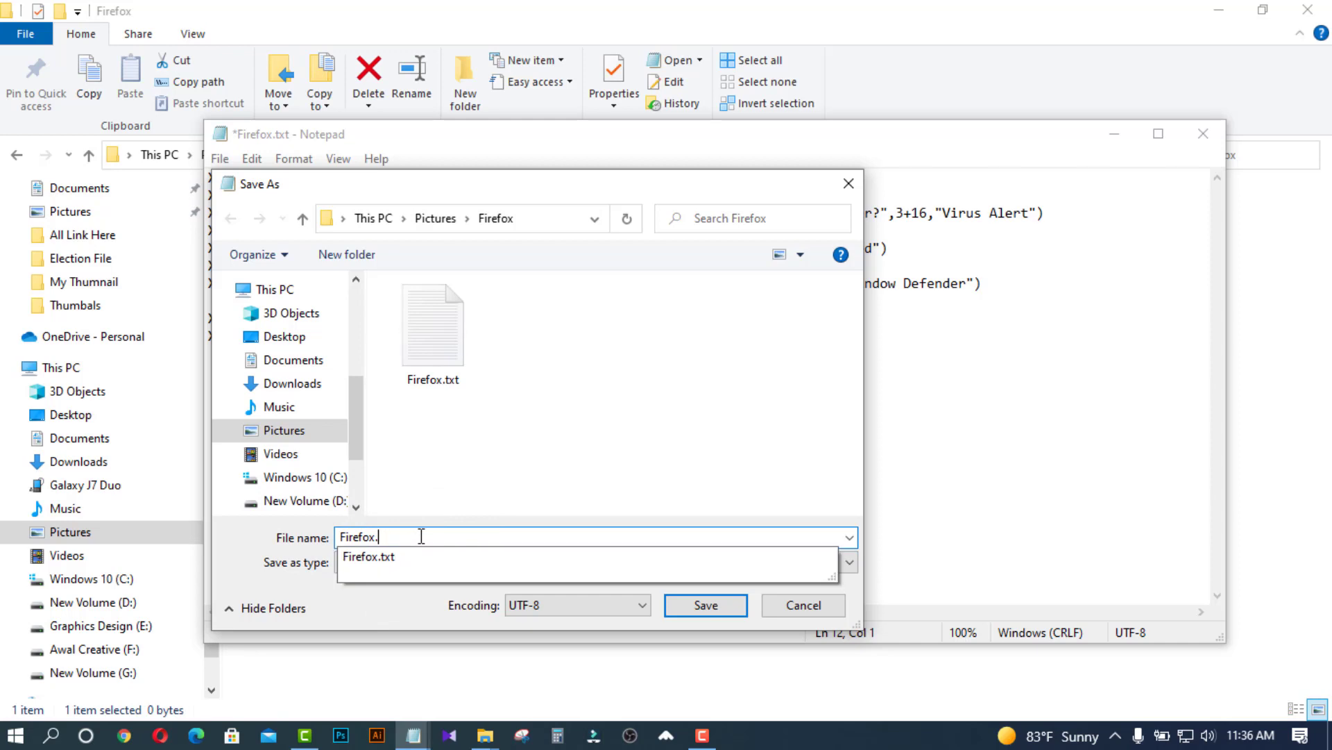
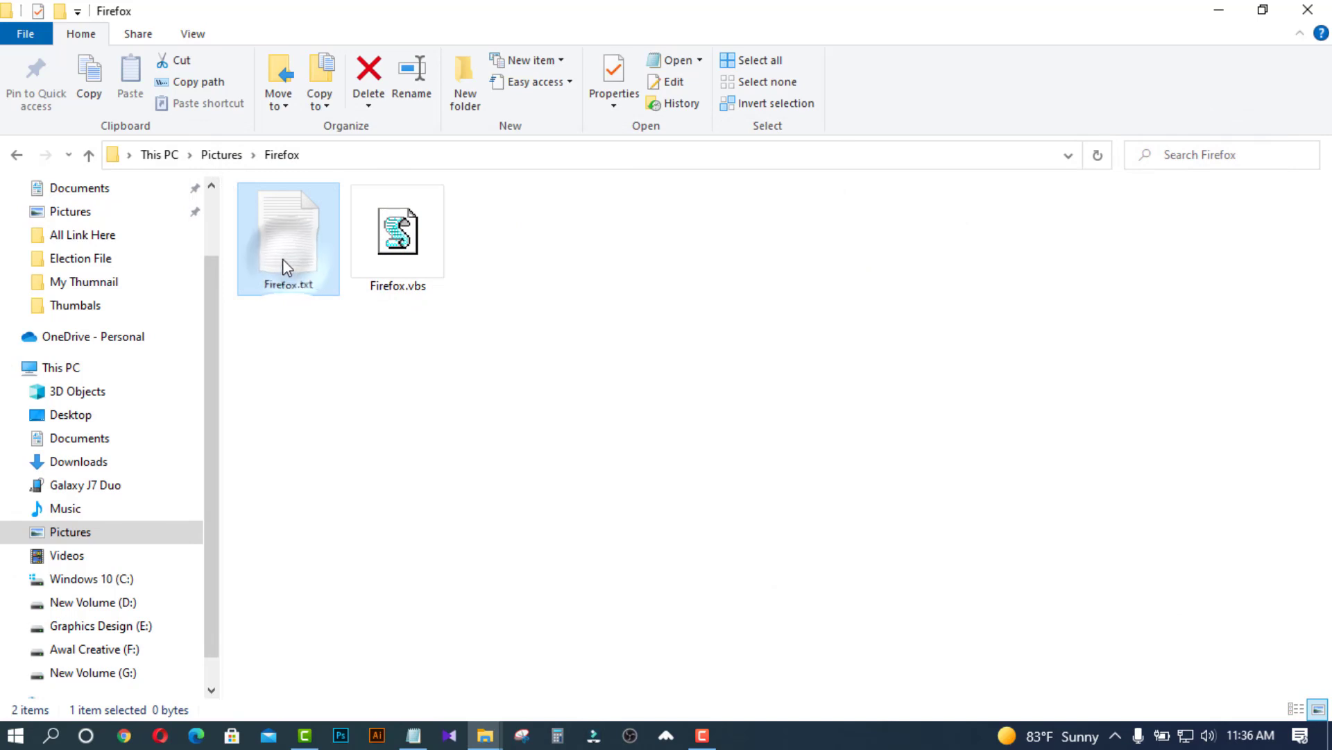
Select Firefox.vbs, minimize the folder window and delete the old Firefox shortcut from the desktop.
click(415, 236)
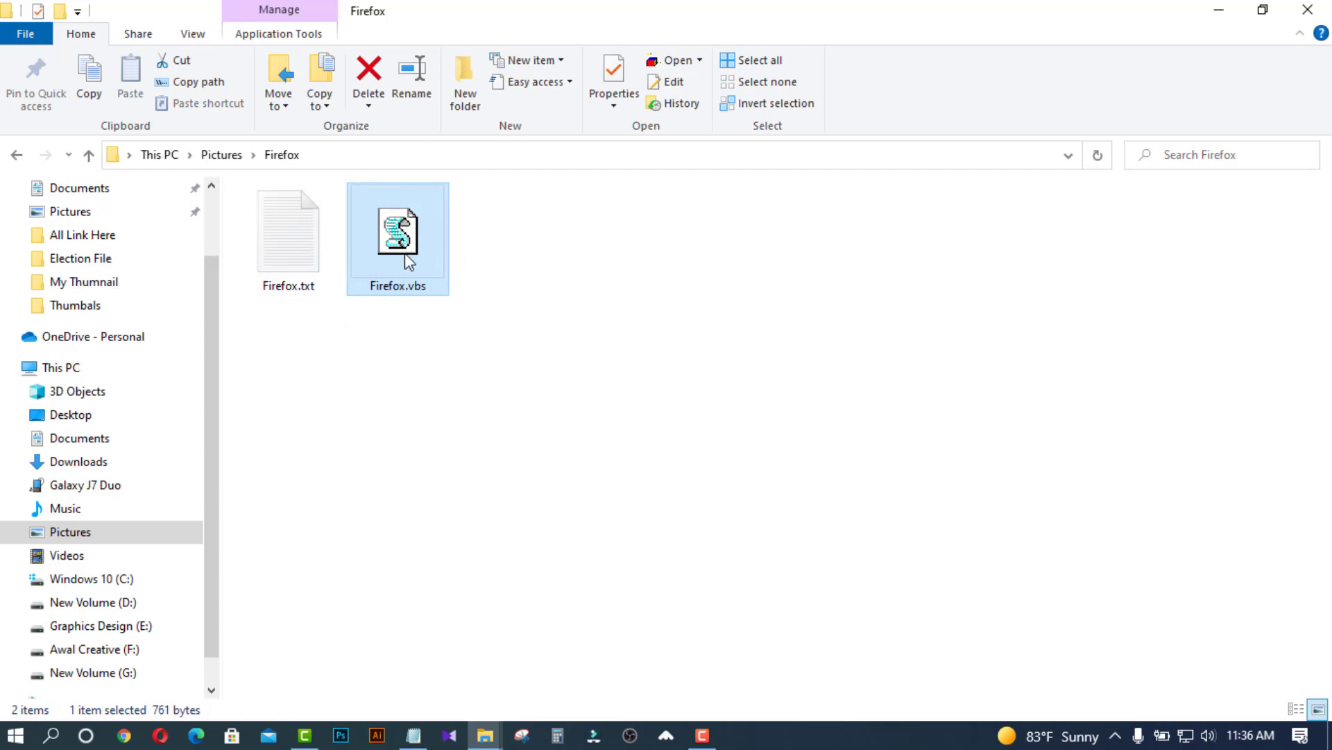
click(1220, 10)
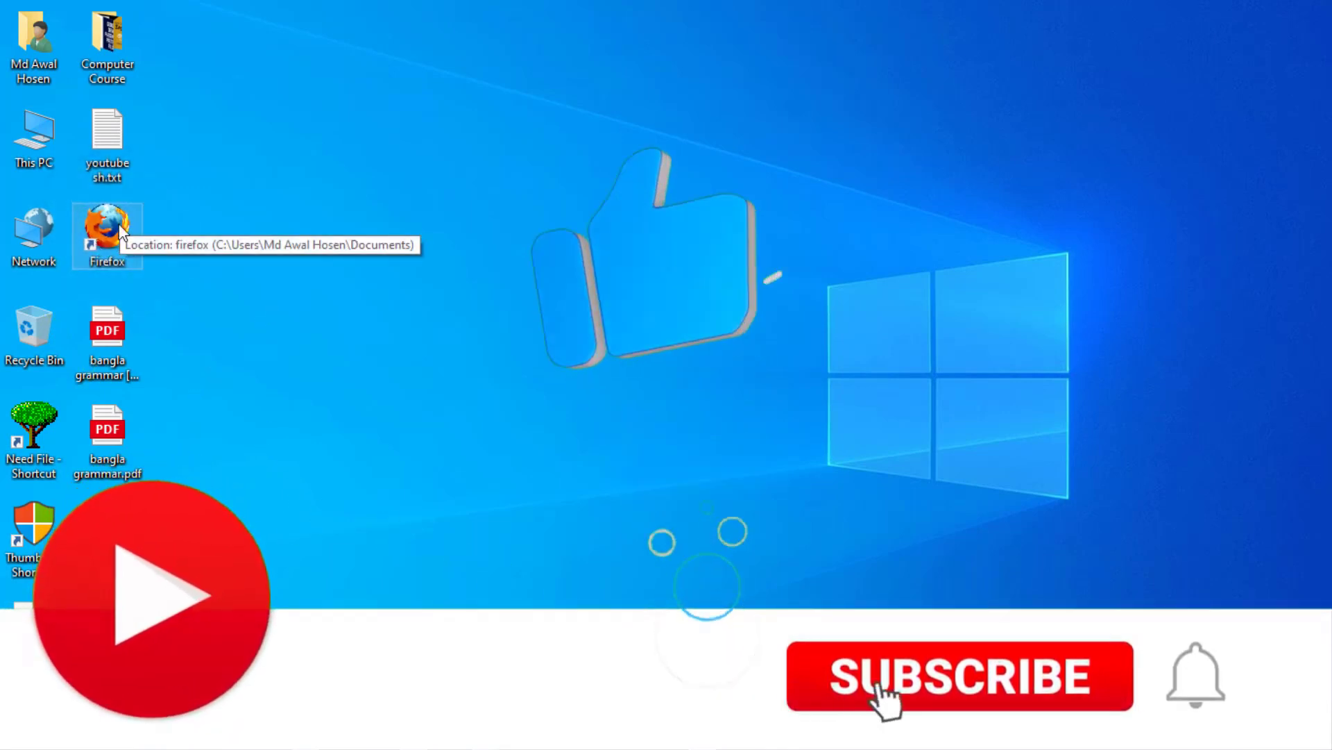
key(Delete)
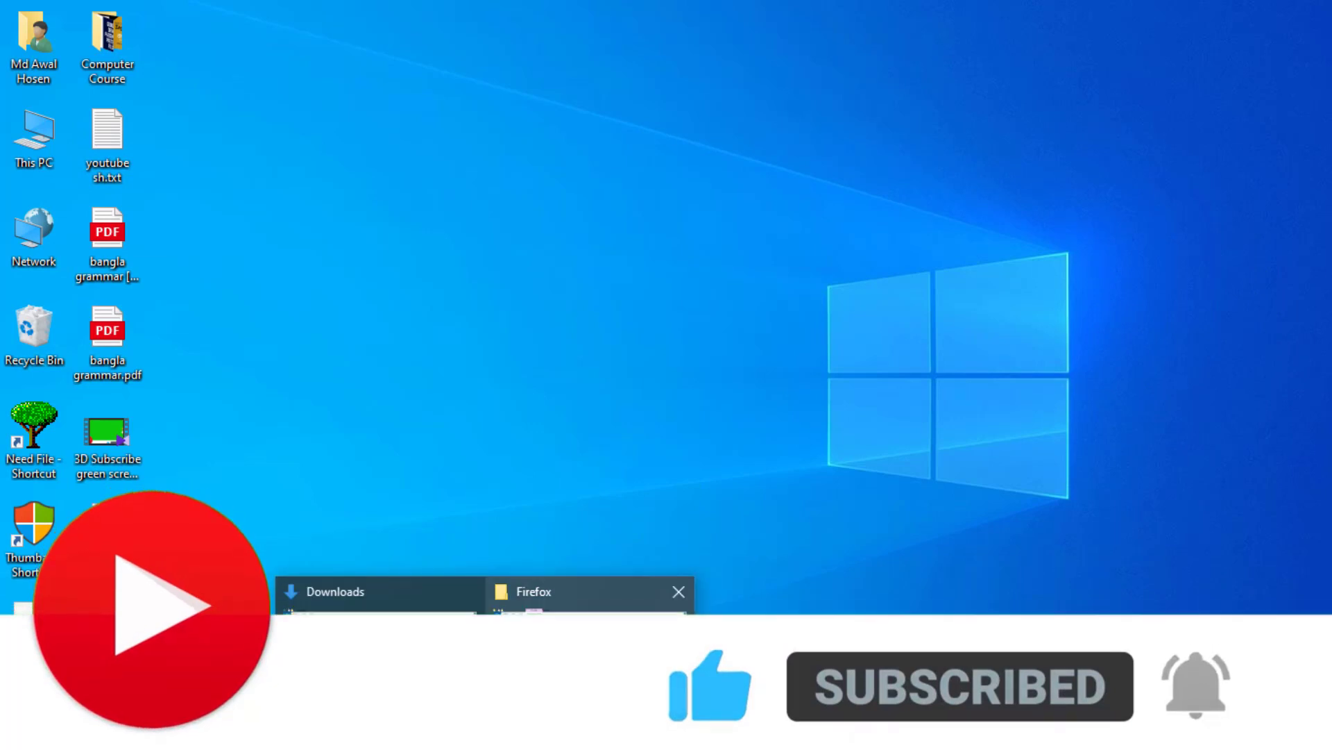
Return to the Firefox folder, send a shortcut of Firefox.vbs to the desktop and close the folder window.
click(572, 610)
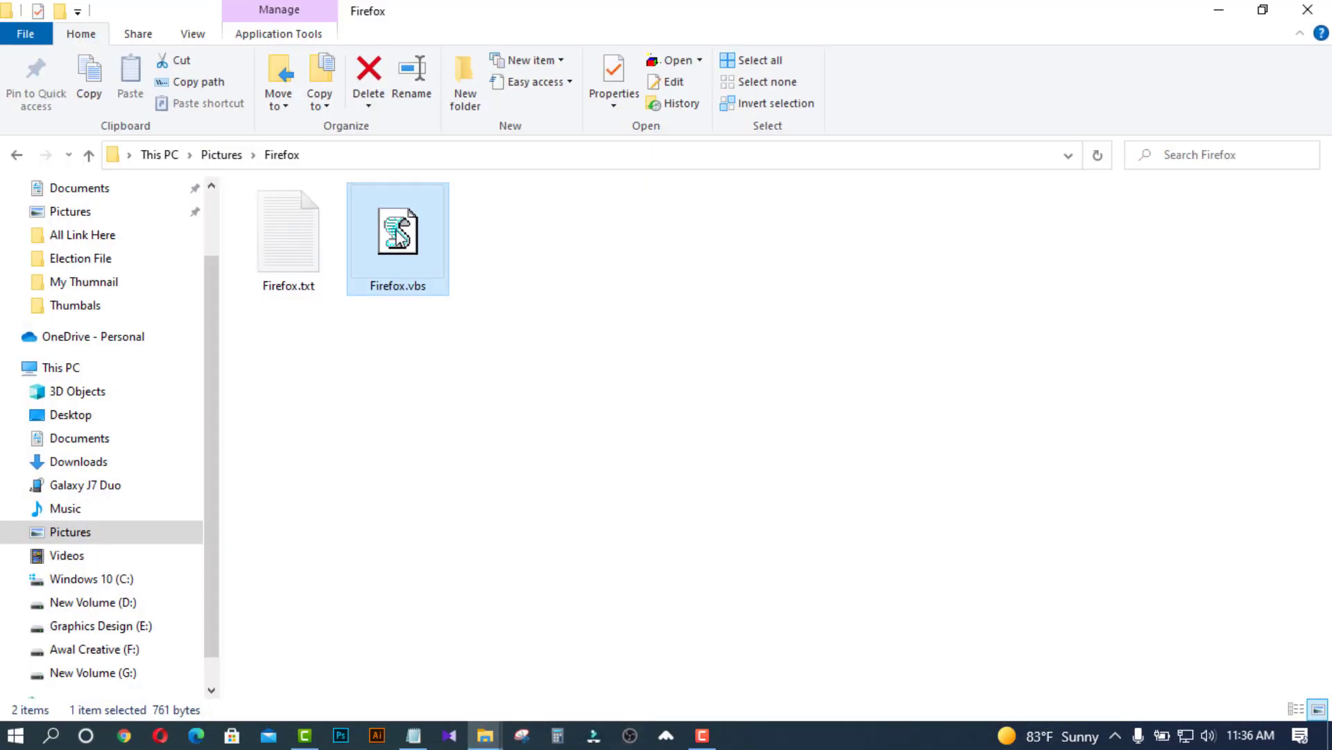
right_click(397, 235)
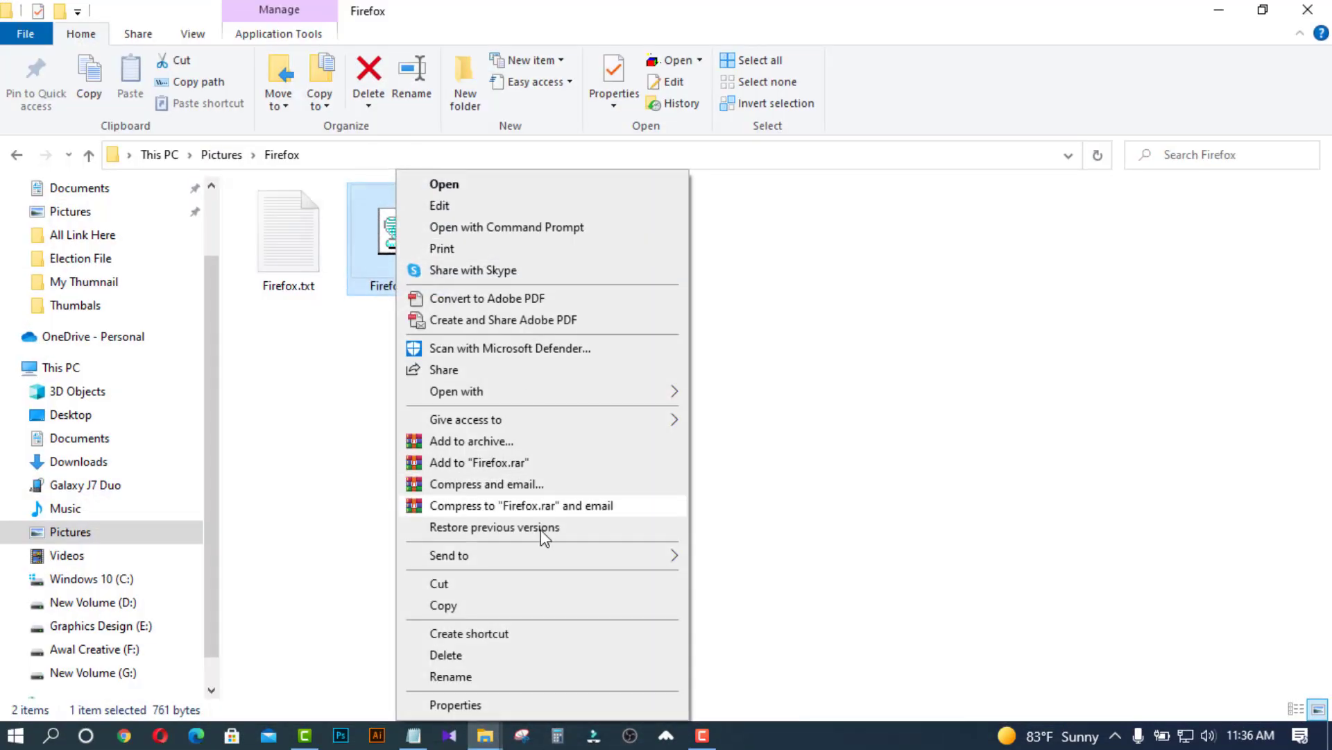
mouse_move(536, 557)
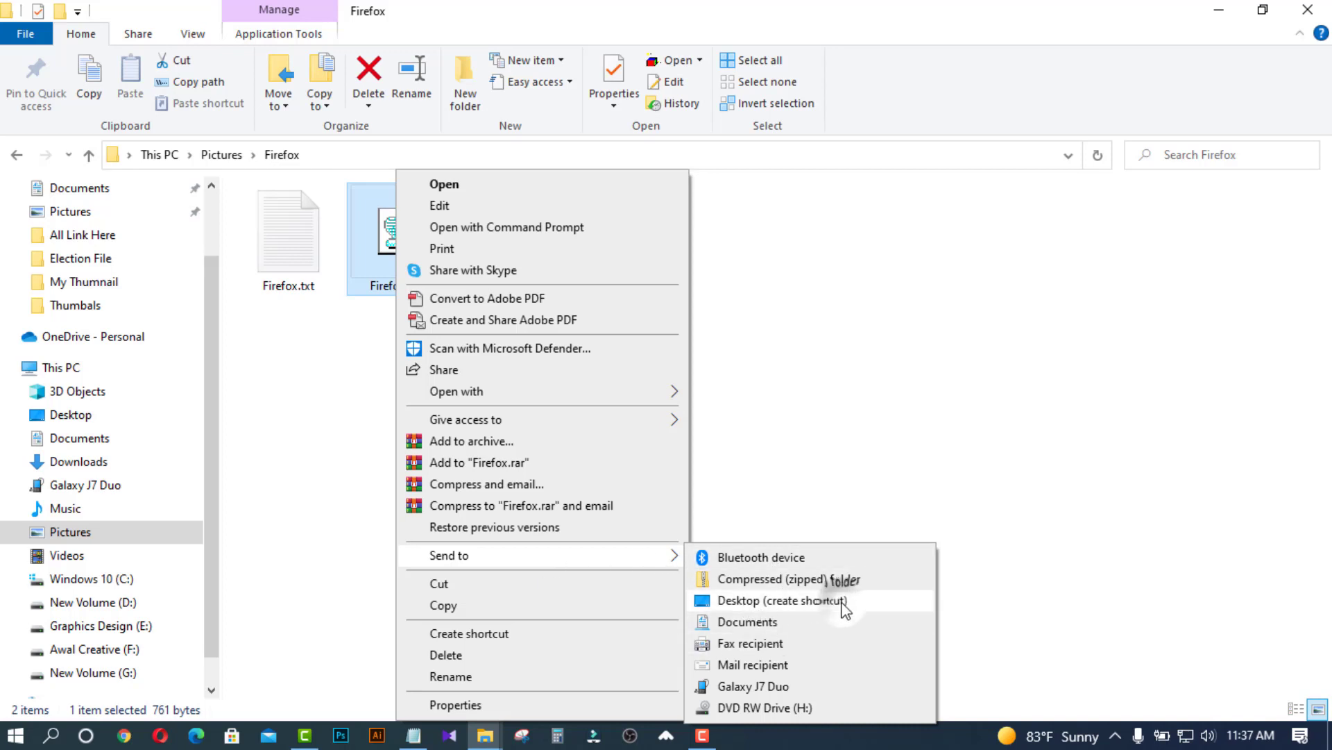
click(783, 601)
click(1305, 10)
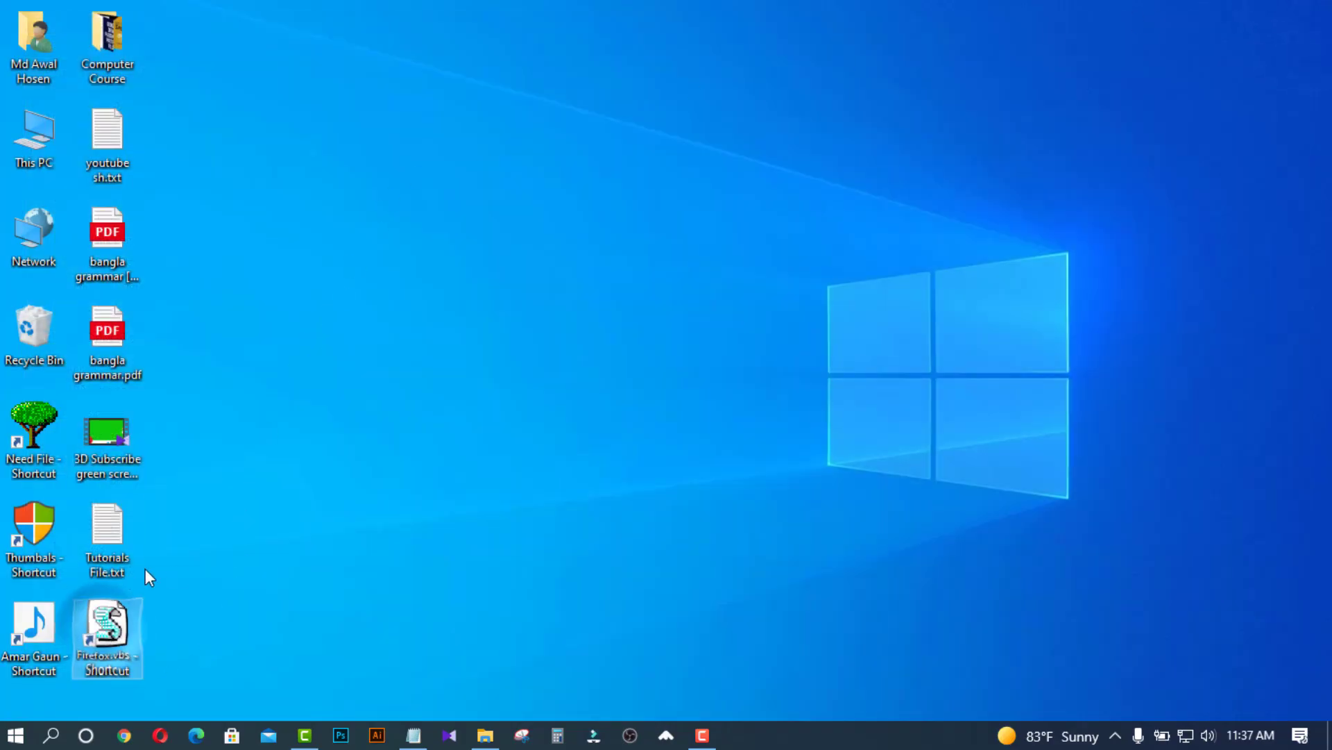
Rename the new desktop shortcut to Firefox, removing the ".vbs - Shortcut" ending.
click(107, 678)
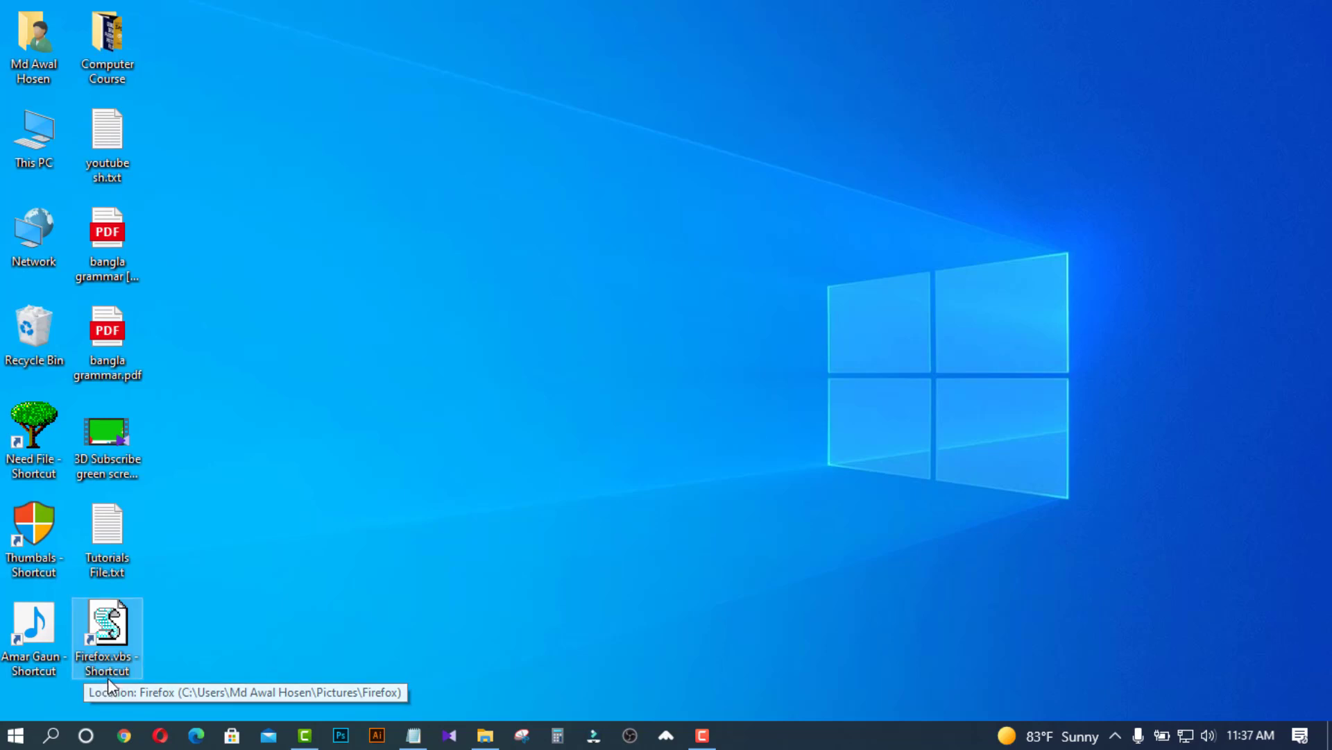
click(101, 665)
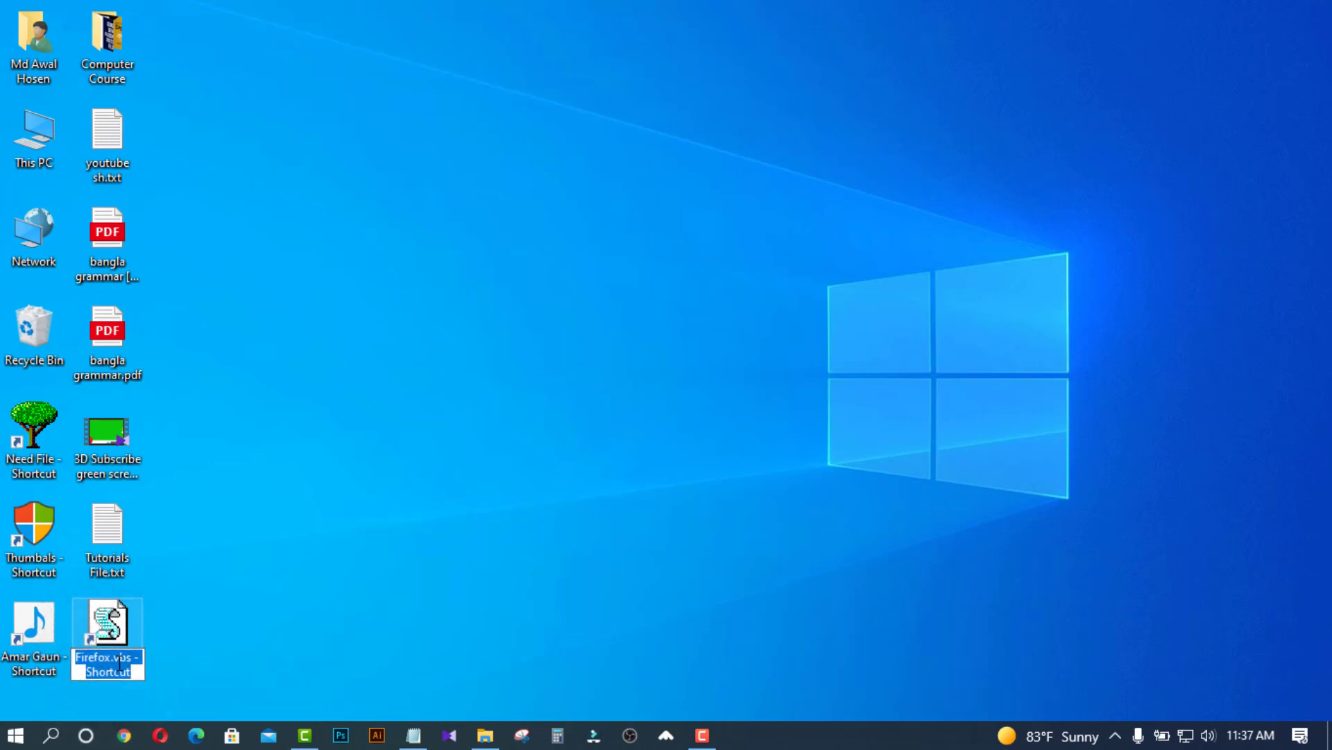
drag(112, 657, 174, 707)
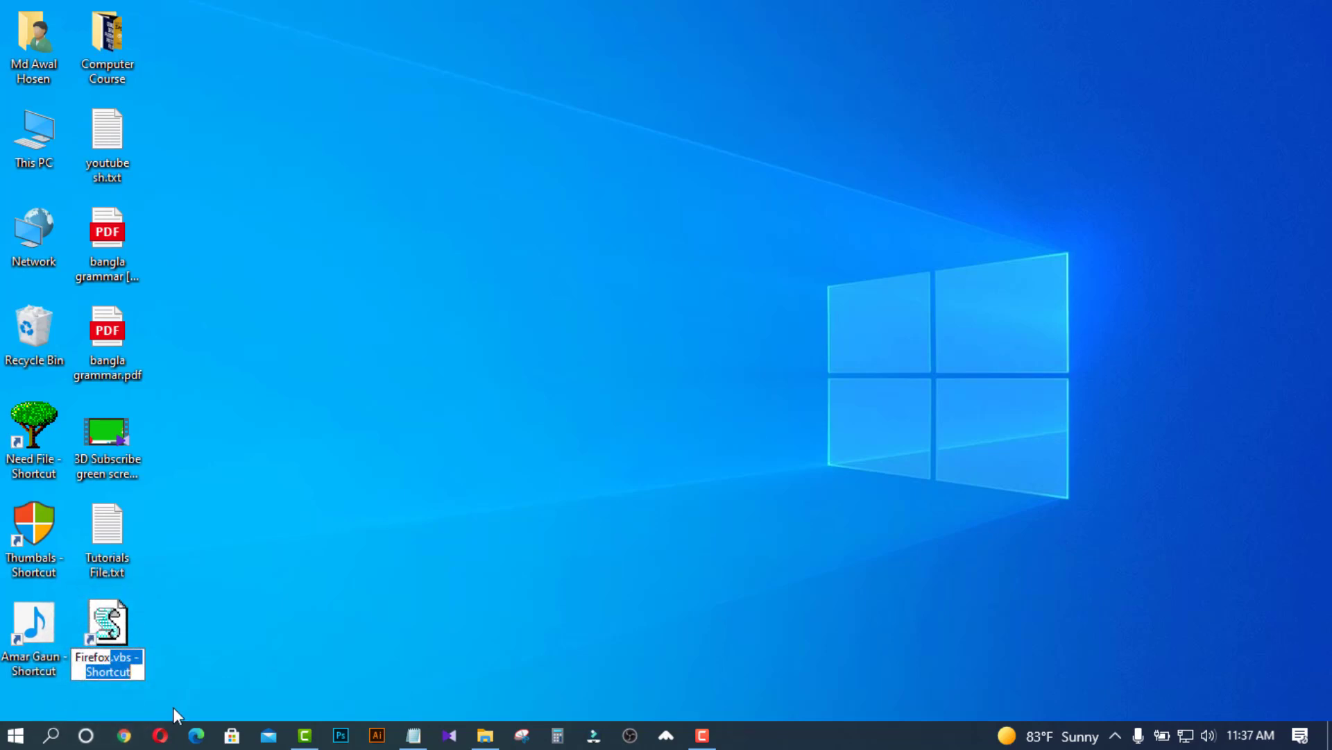
key(BackSpace)
click(279, 560)
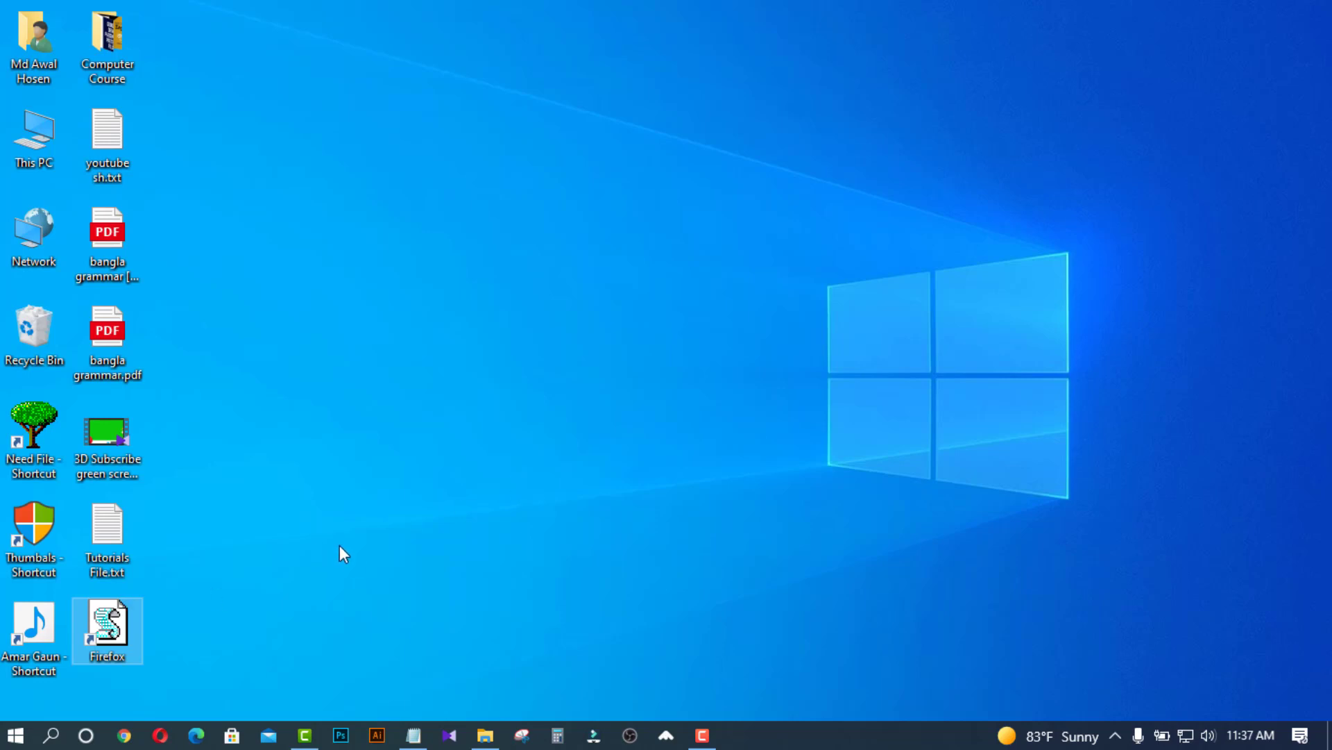
Switch to Chrome, open the bookmarked Free Firefox icon page on findicons.com and highlight its web address.
click(123, 735)
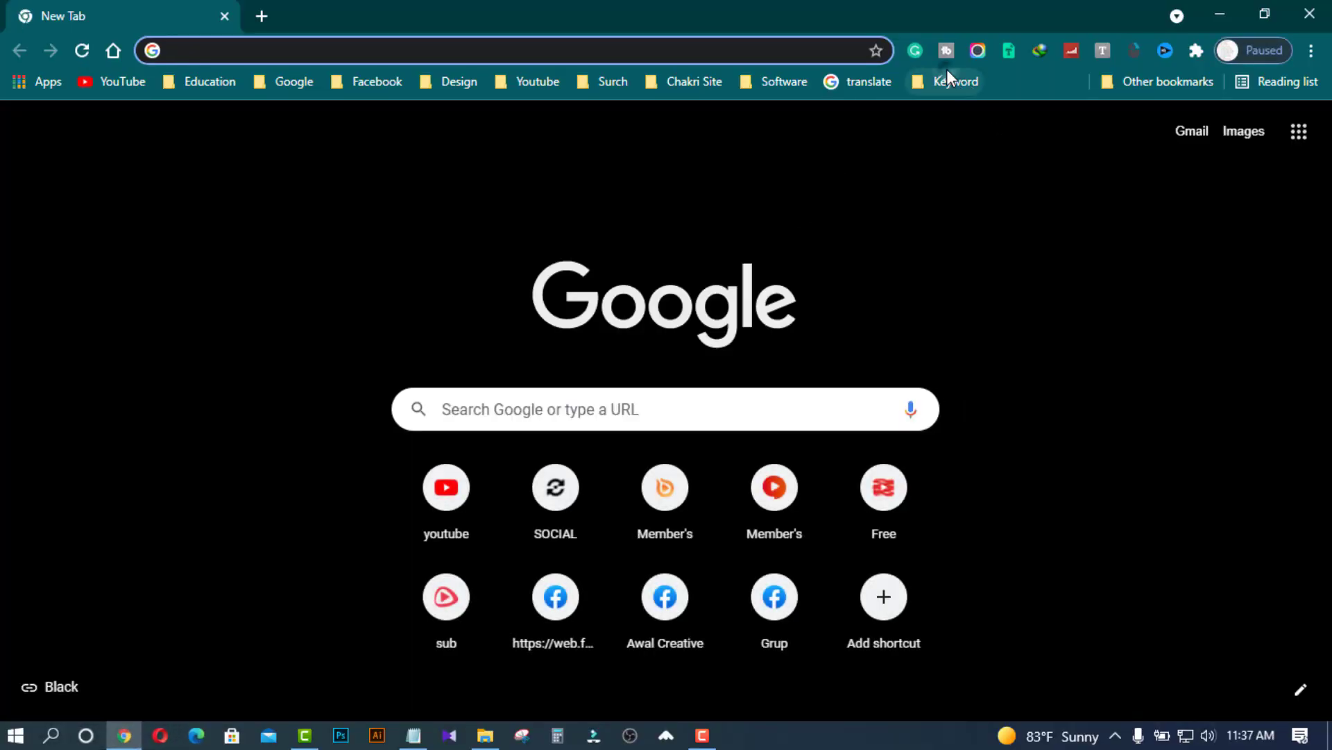
click(948, 75)
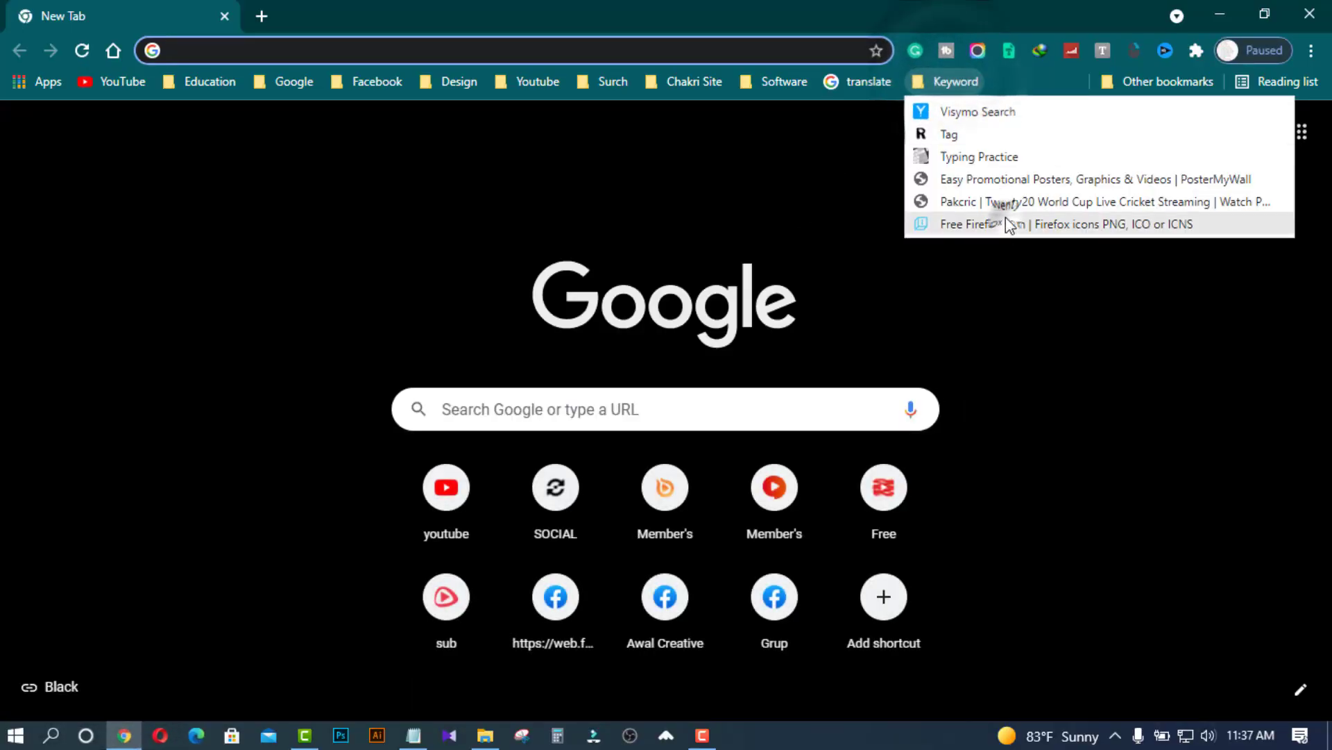
click(1006, 218)
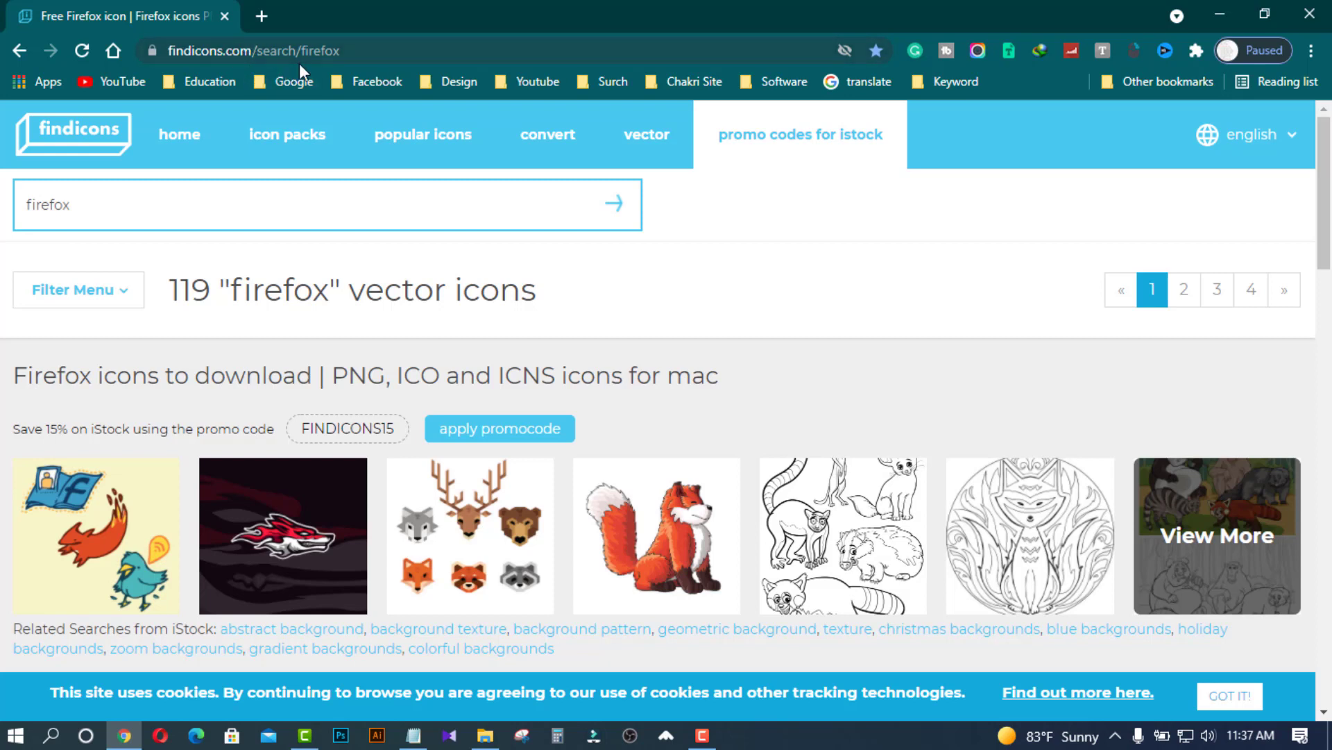
click(394, 52)
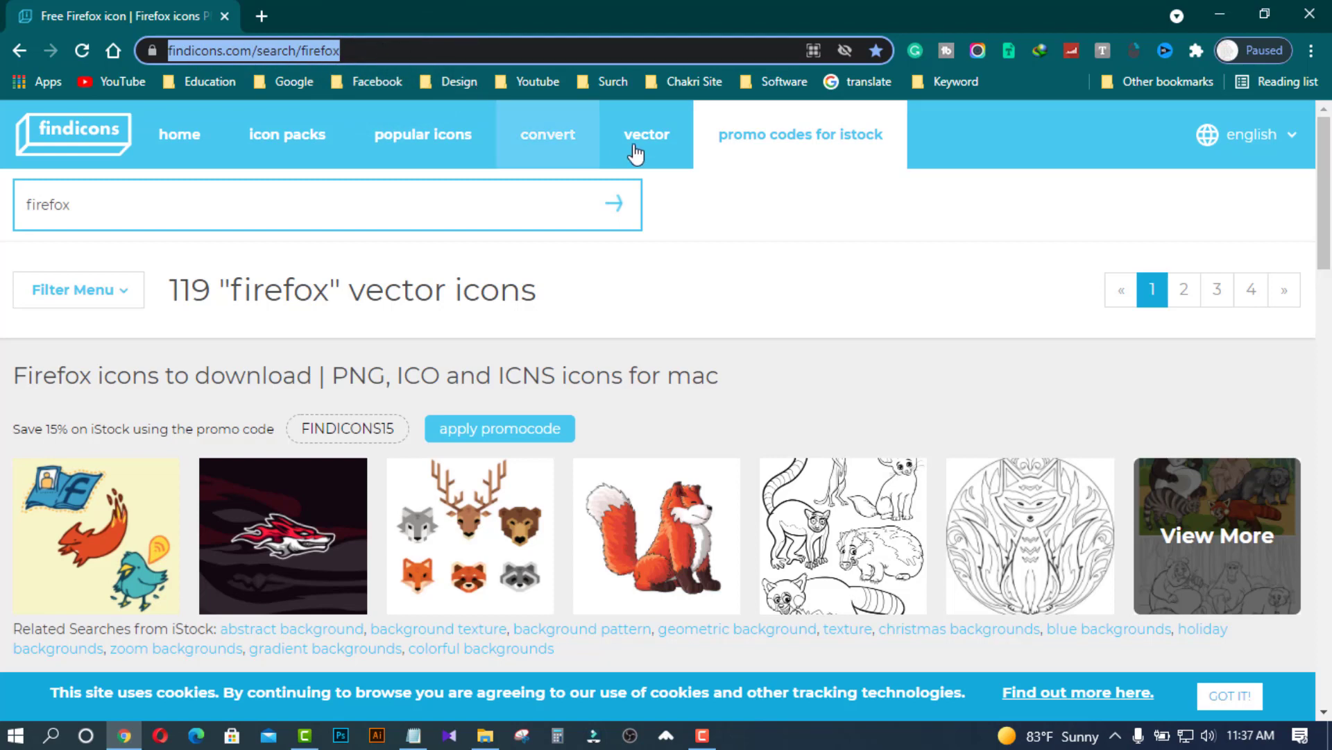
click(739, 198)
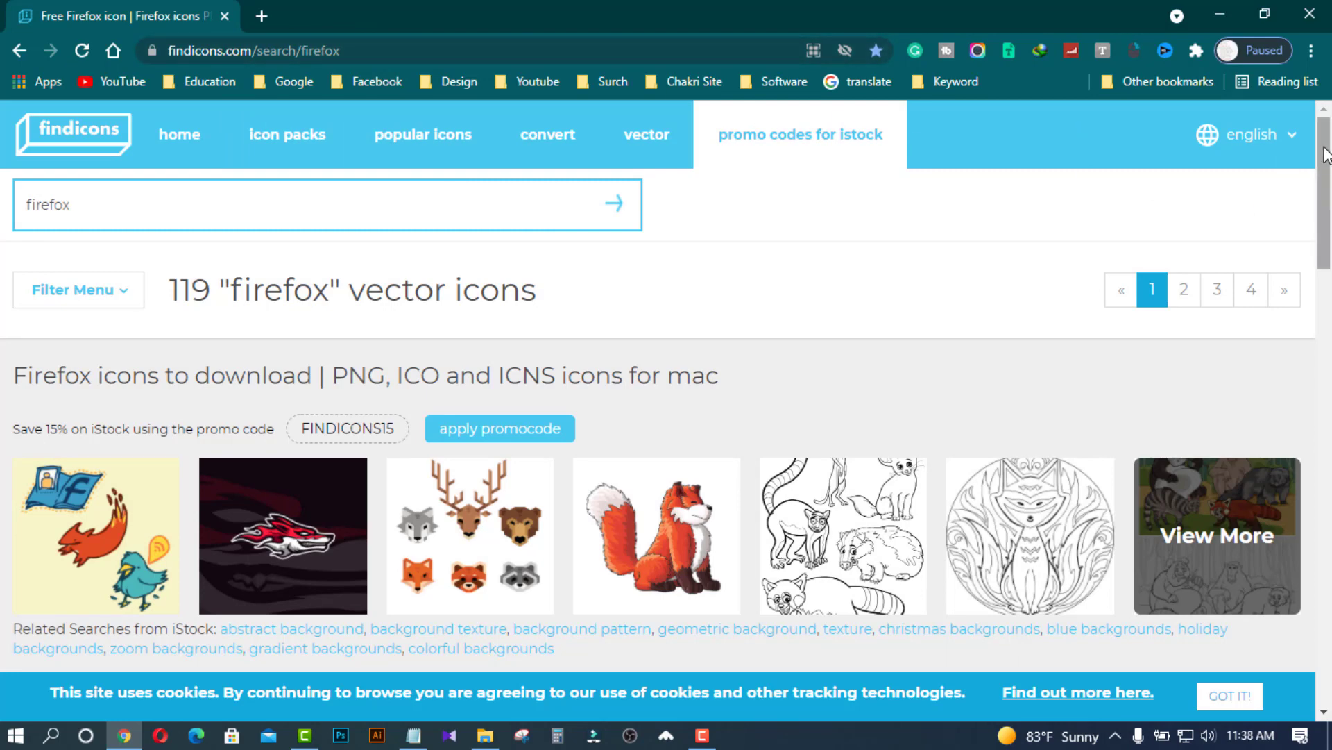
Open the Mozilla Pack Firefox icon from the findicons results and examine its preview and download options.
drag(1325, 194, 1324, 315)
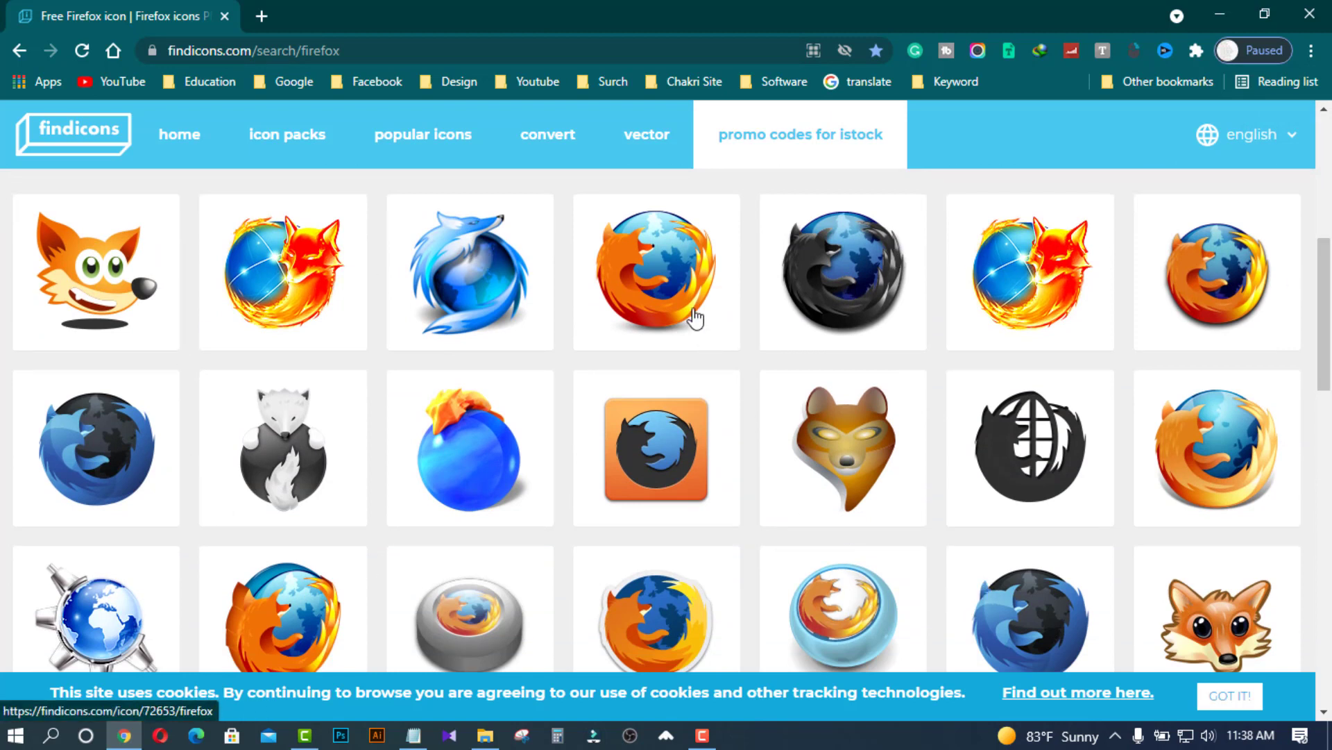
click(669, 267)
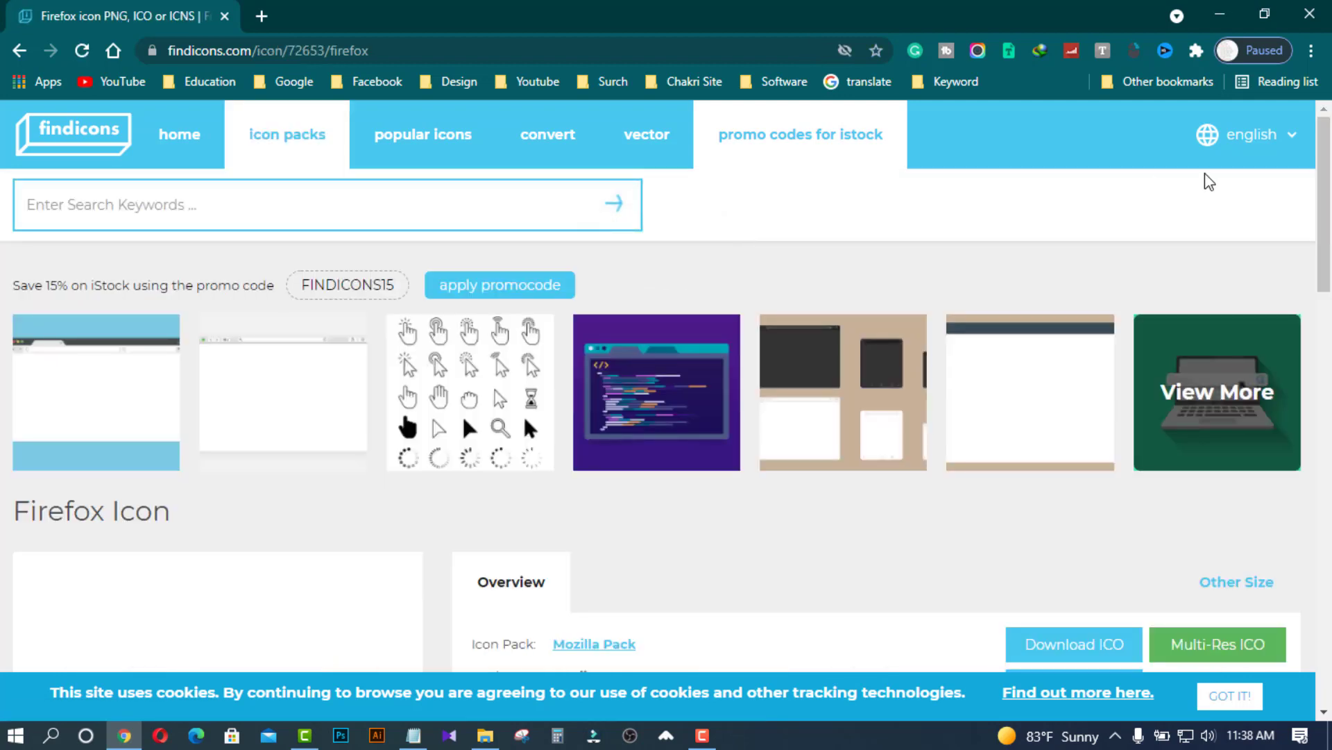
scroll(870, 312, down, 5)
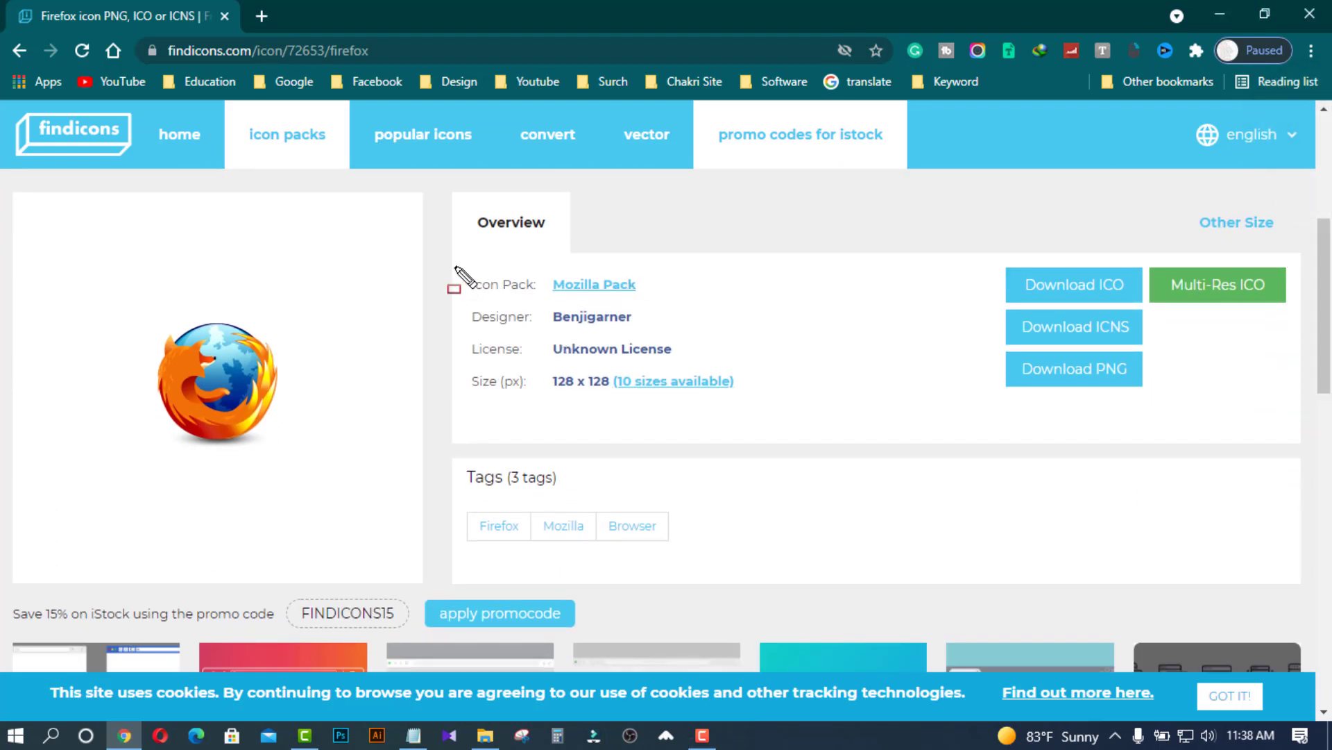
mouse_move(454, 267)
mouse_down()
mouse_move(776, 430)
mouse_move(1295, 424)
mouse_up()
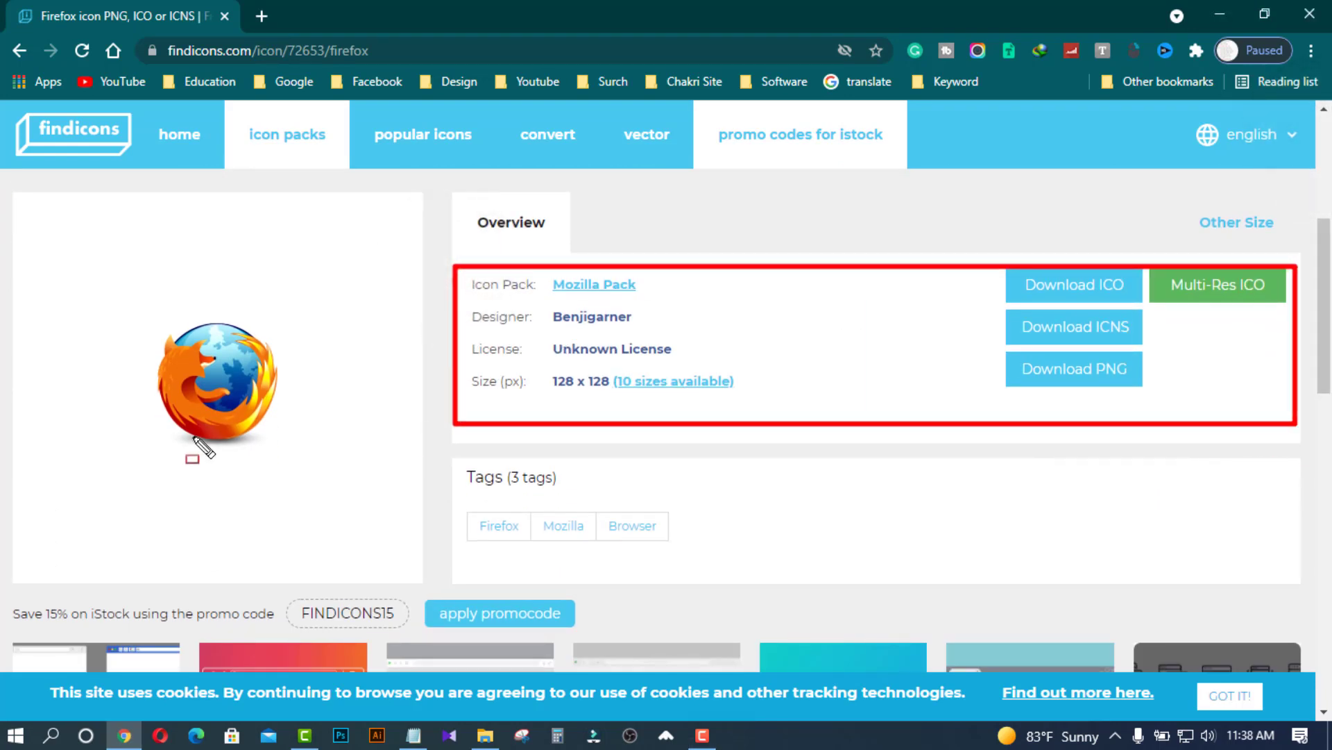
mouse_move(11, 193)
mouse_down()
mouse_move(369, 589)
mouse_move(418, 592)
mouse_move(414, 582)
mouse_up()
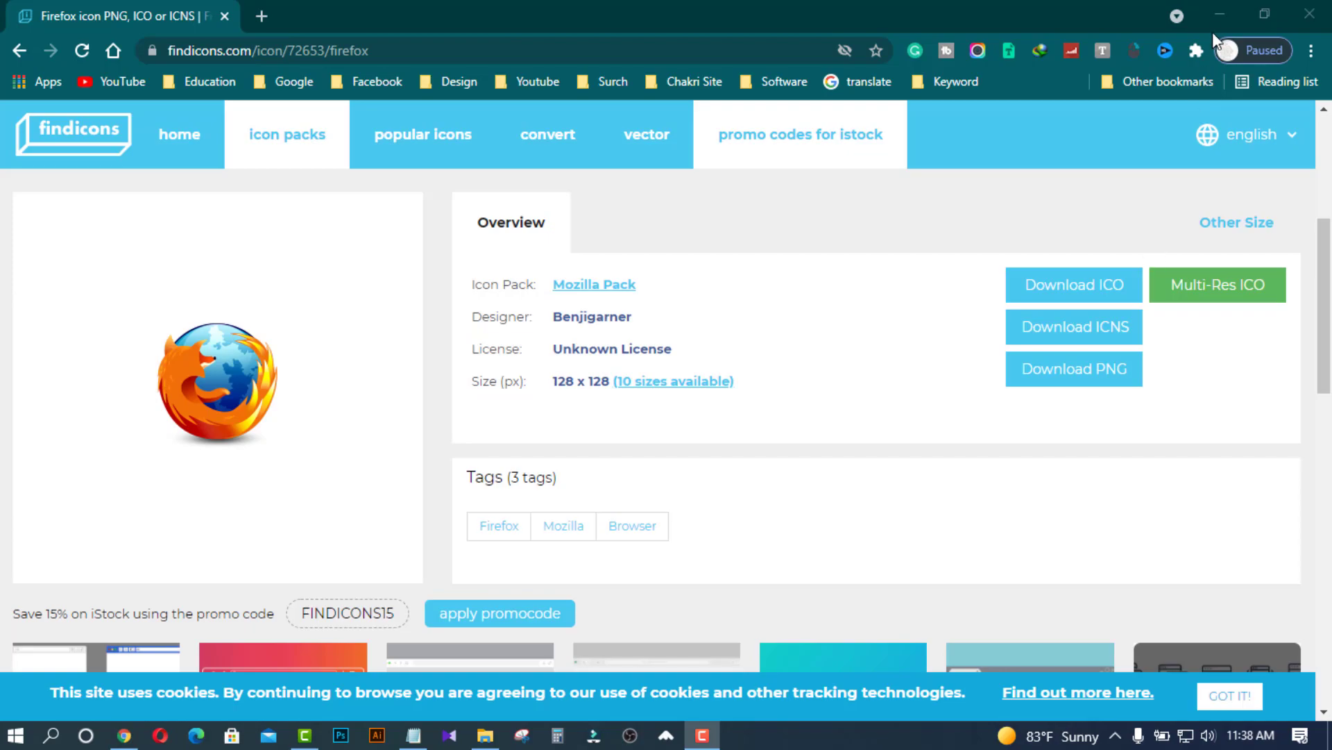
Minimize the browser to look at the Firefox shortcut on the desktop, and return to the icon page.
click(1218, 13)
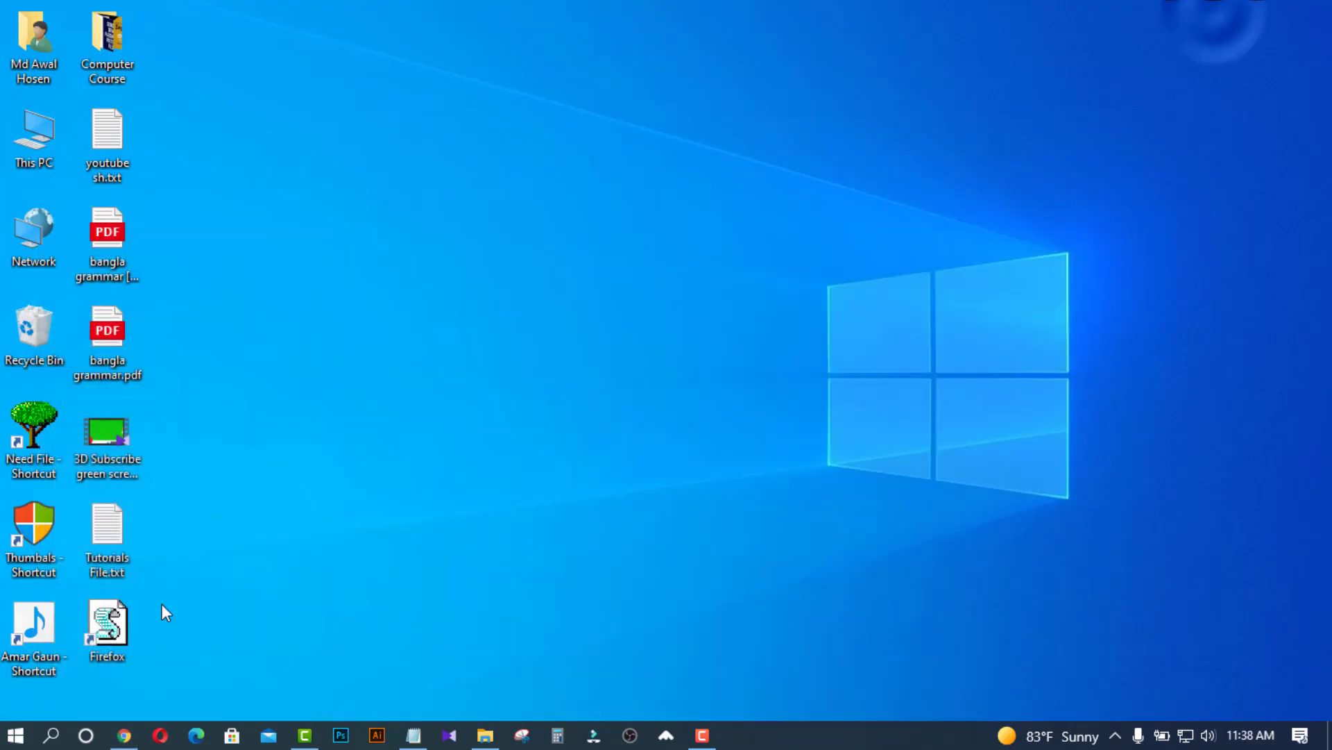
click(111, 611)
click(125, 736)
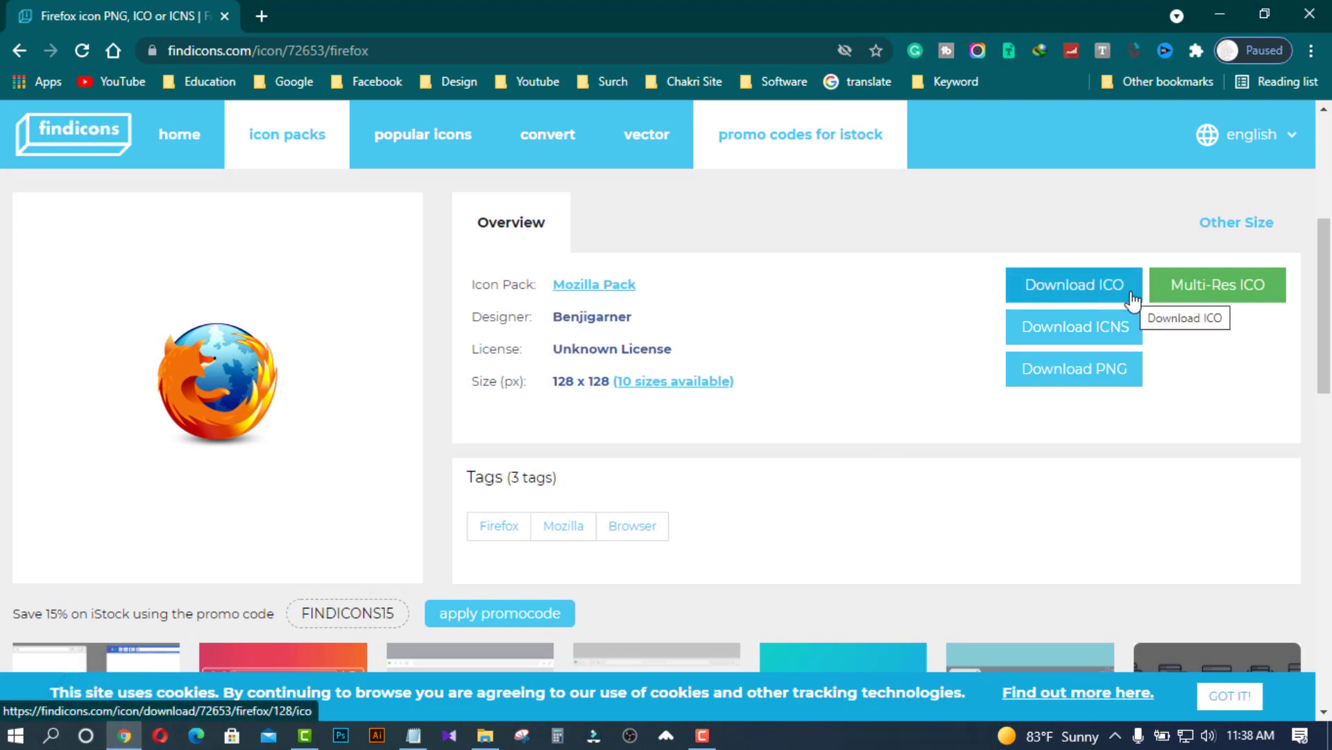
Download the Firefox icon in ICO format, dismiss the download bar and close the download page.
click(1041, 291)
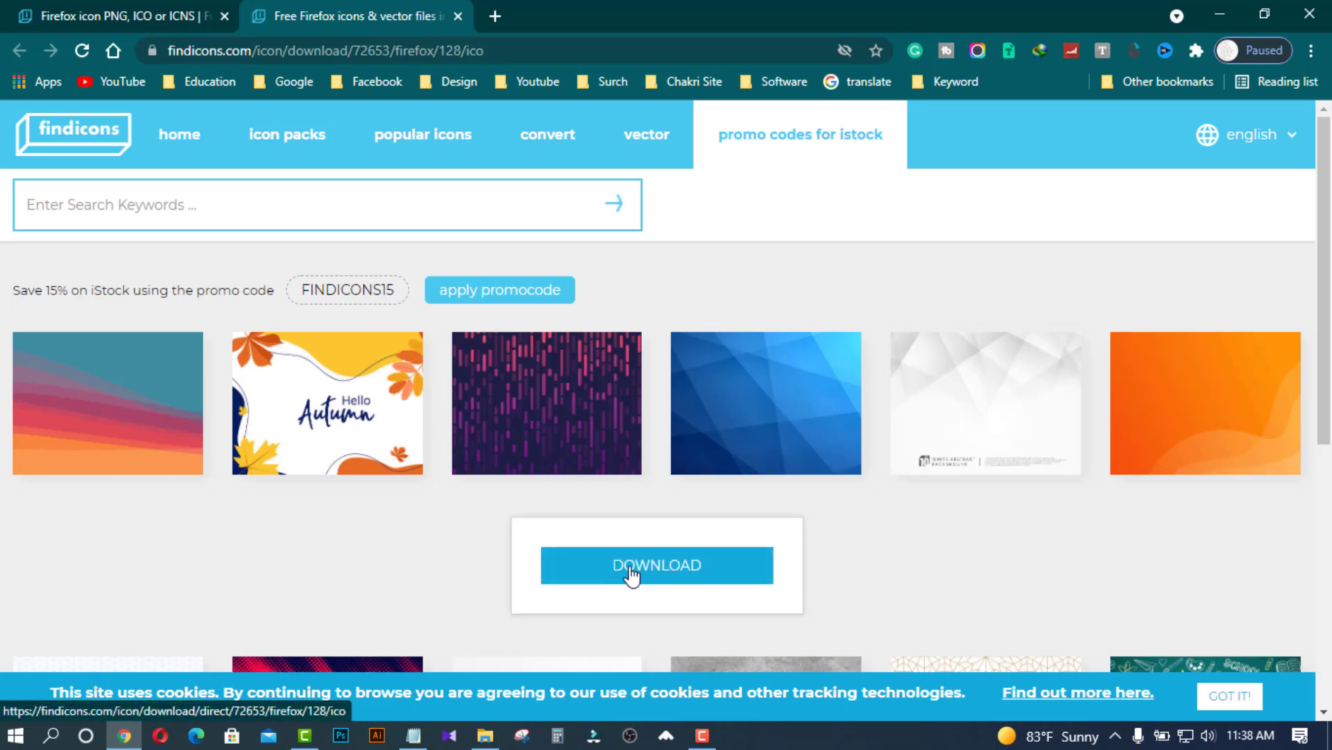
click(661, 574)
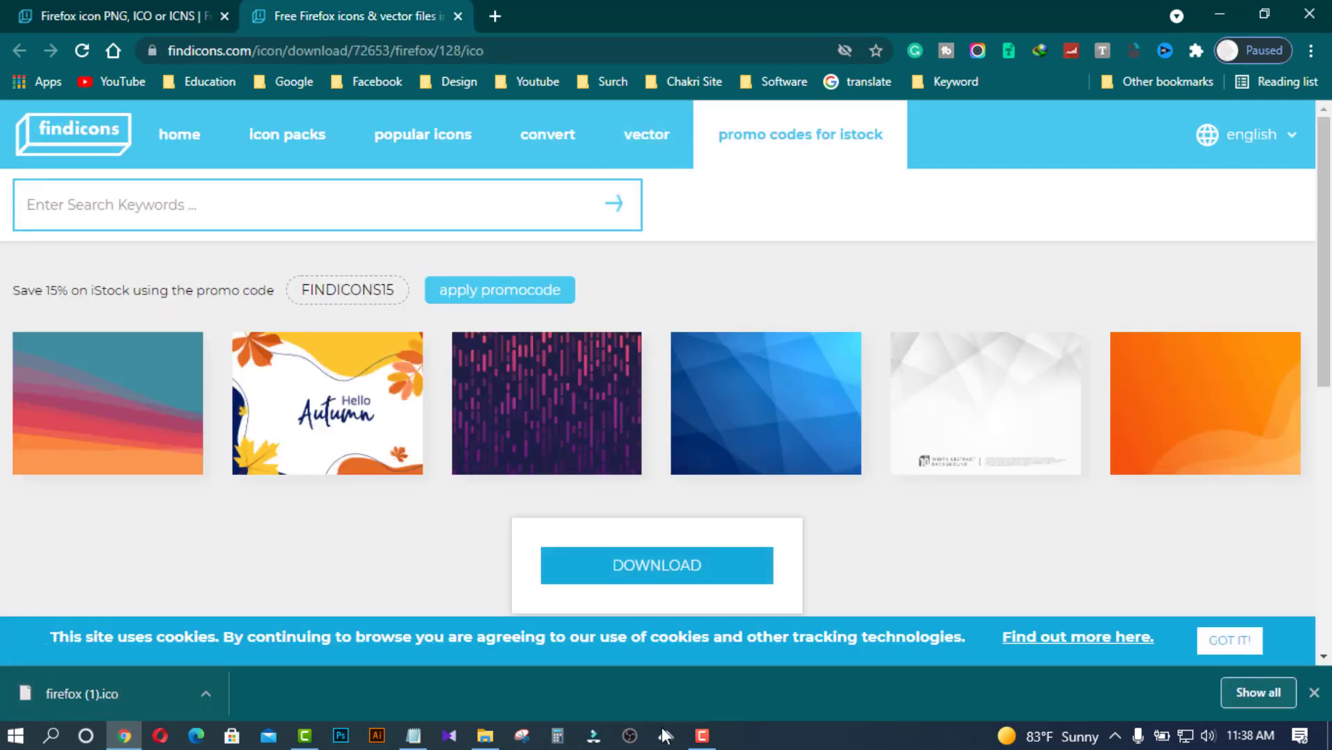
click(1317, 692)
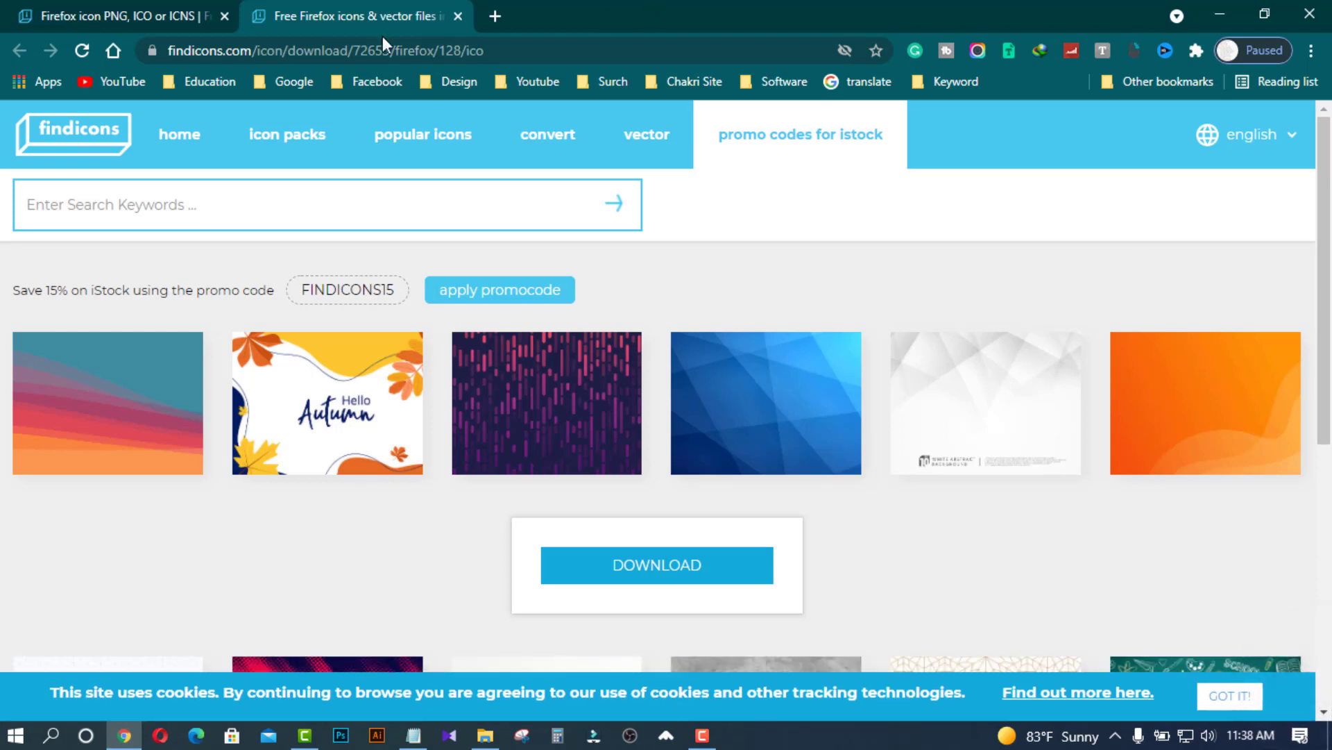
click(458, 16)
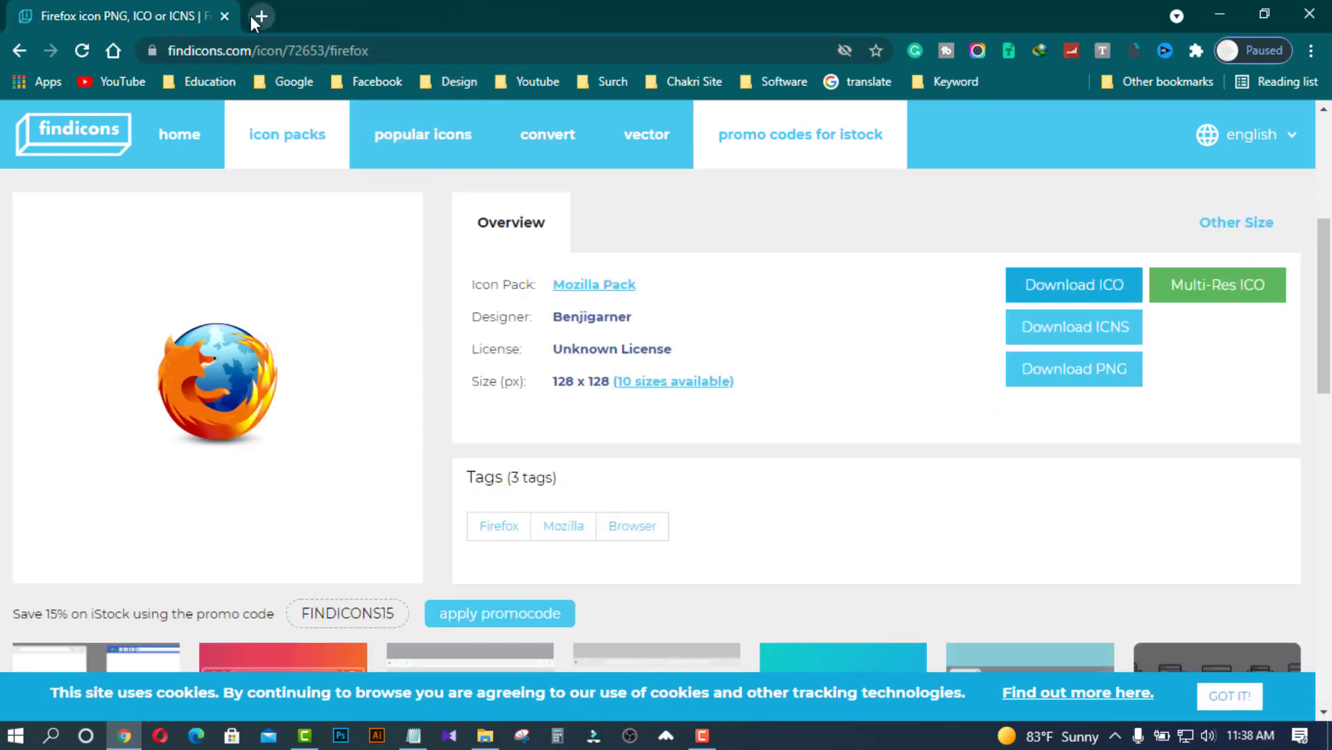
Search Google for "firefox.ico" in a new browser tab.
click(253, 17)
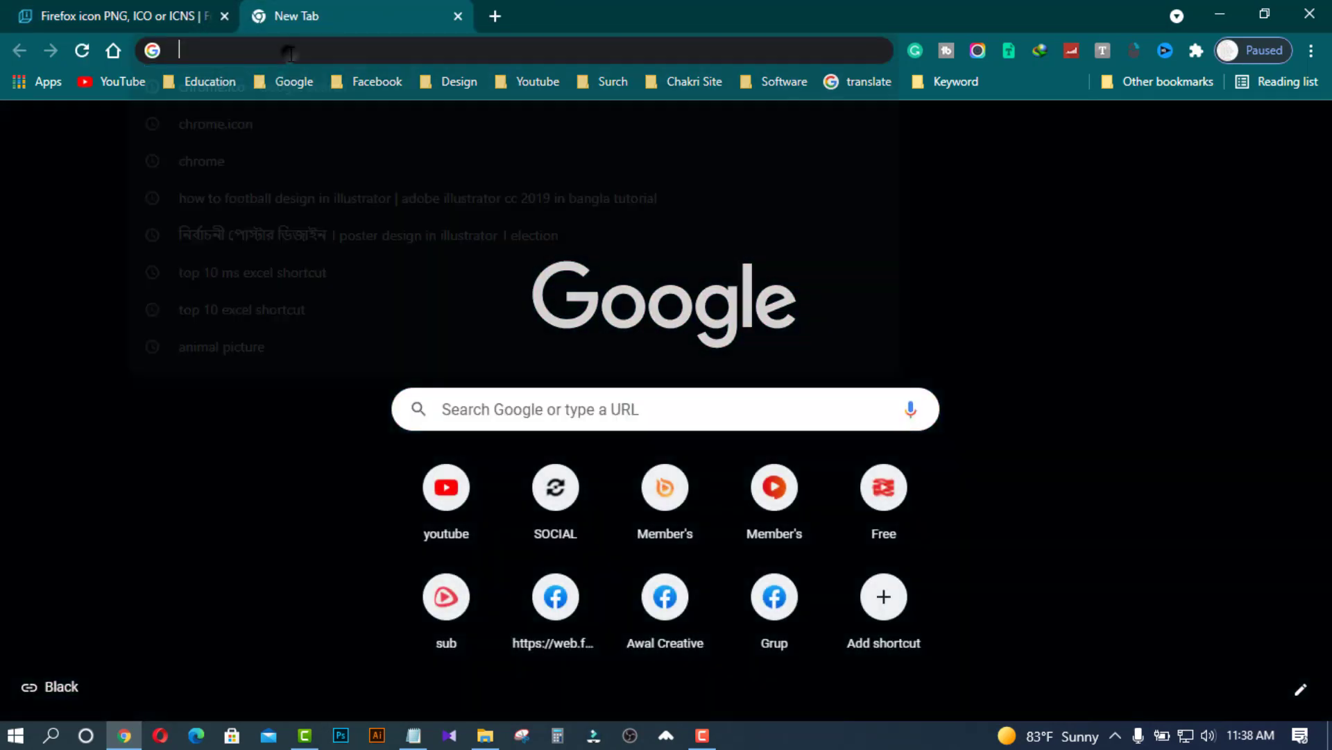
click(291, 55)
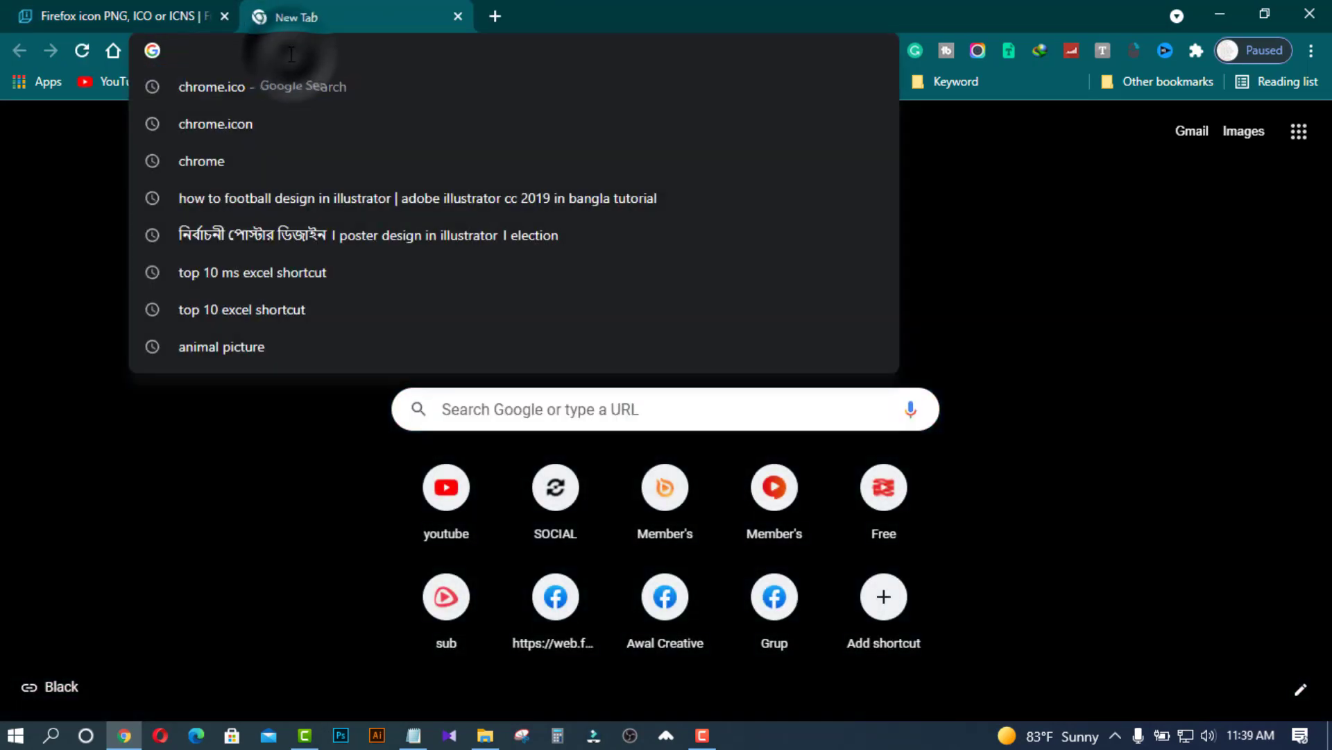
text(fire)
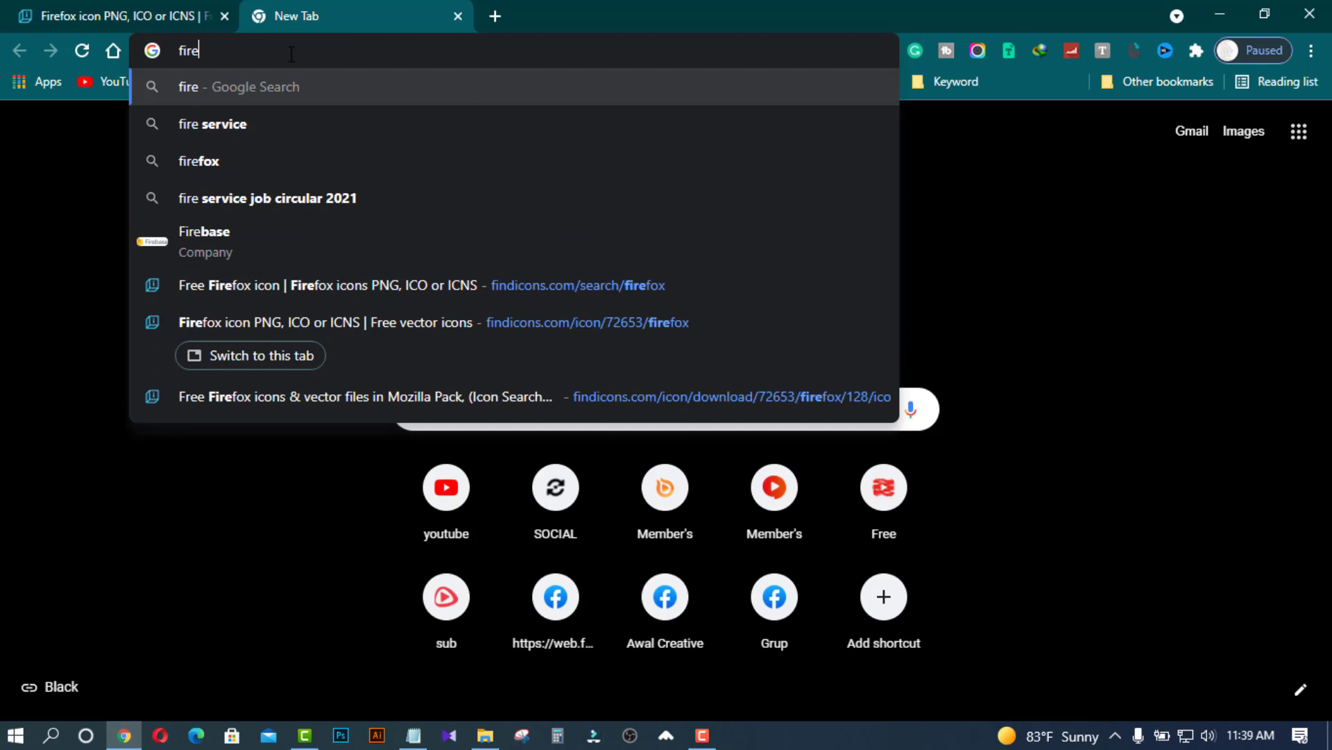
text(fox,)
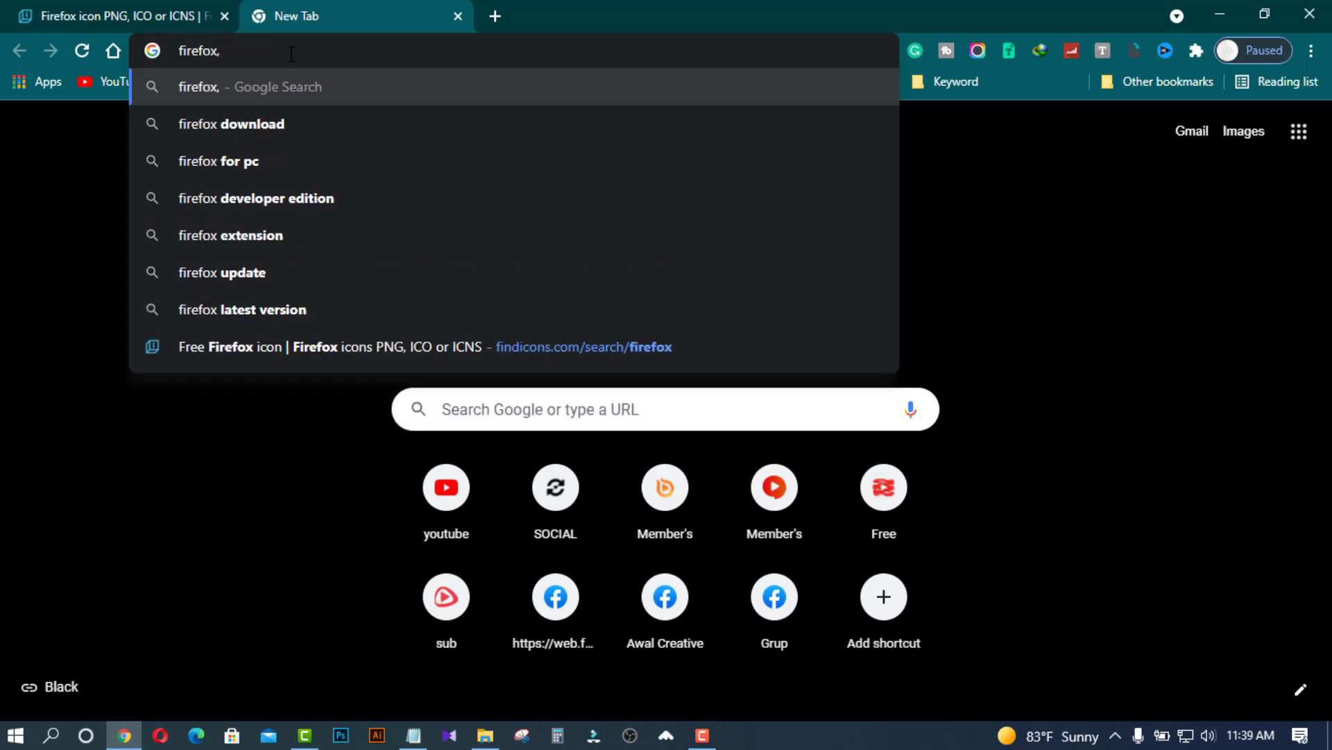
key(BackSpace)
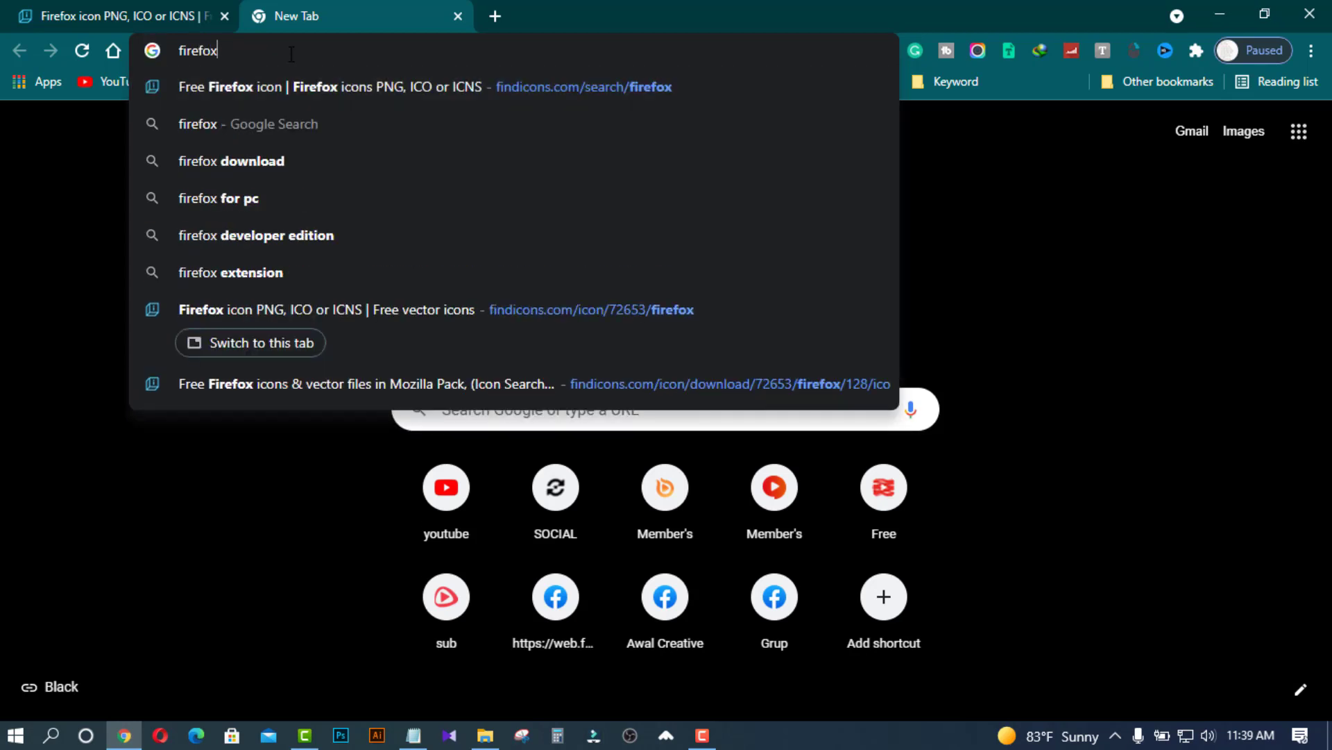
text(.ico)
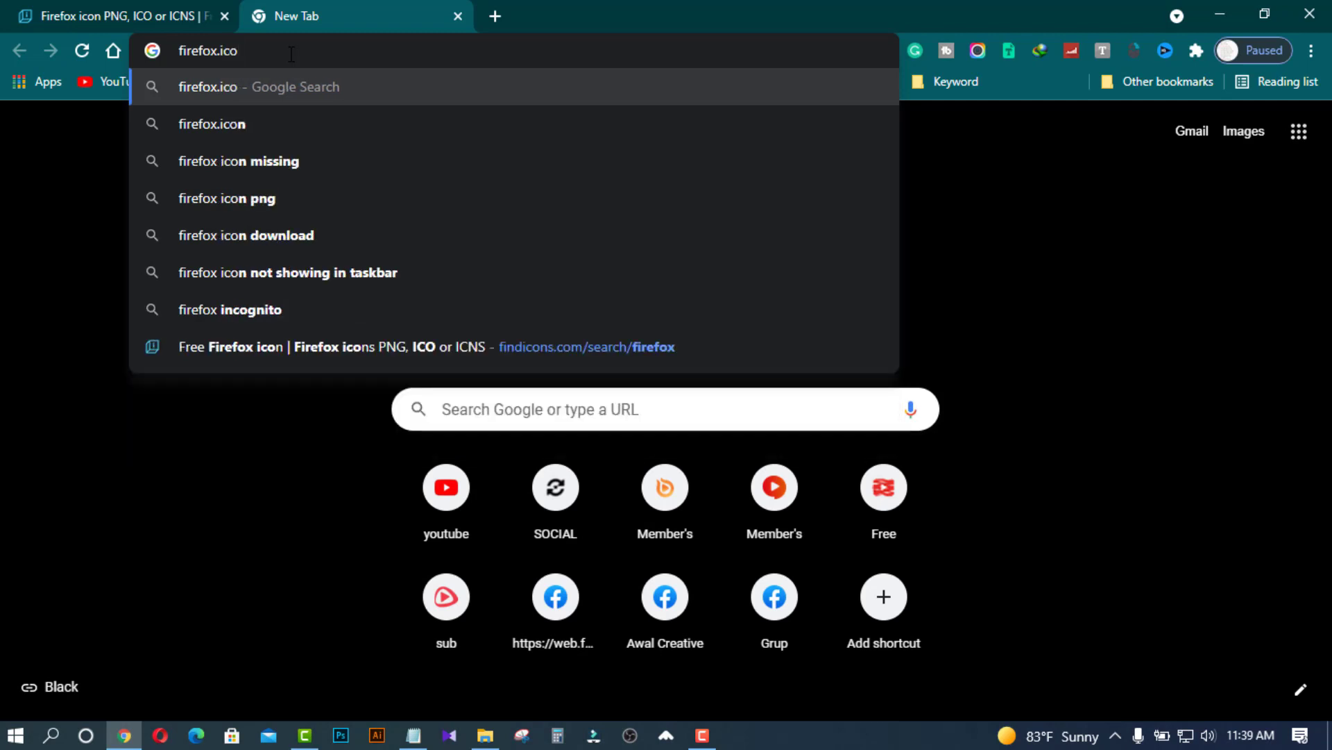
key(Return)
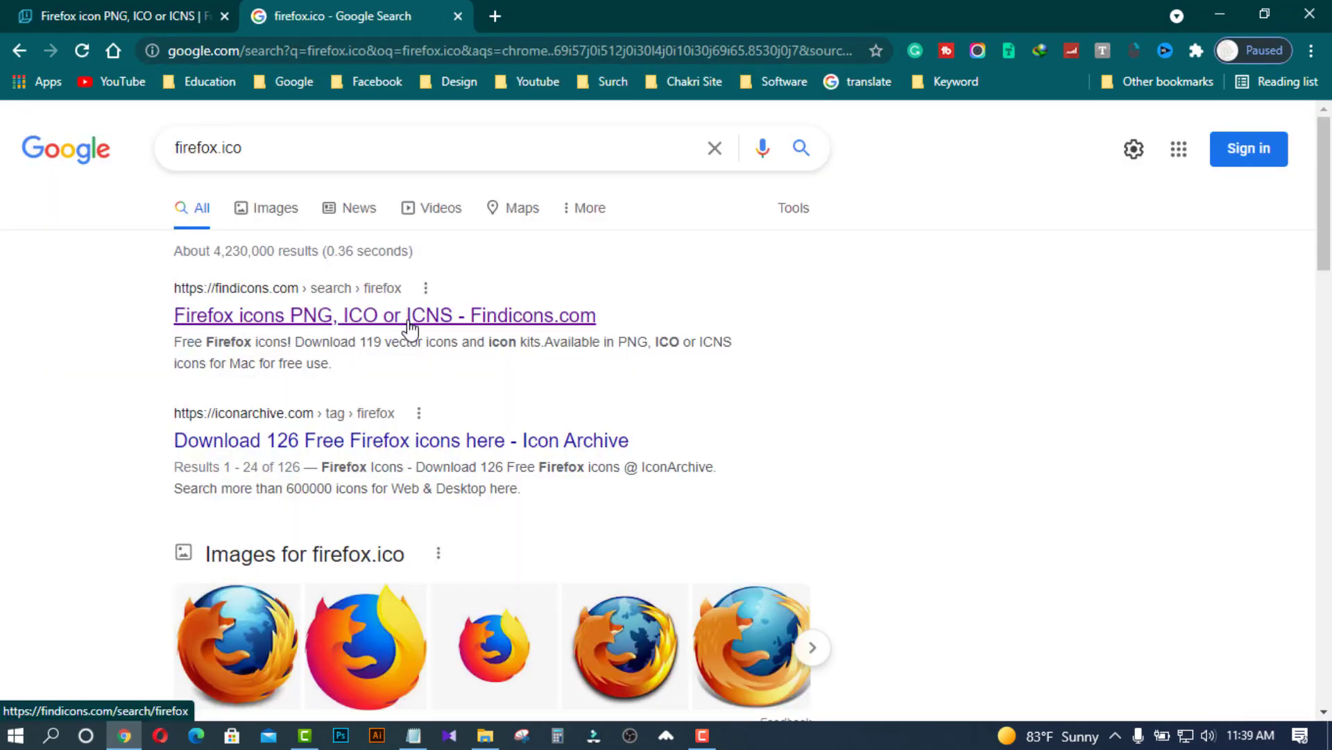
Open the image results for firefox.ico and preview the first Firefox image from iconfinder.com.
drag(1322, 247, 1292, 317)
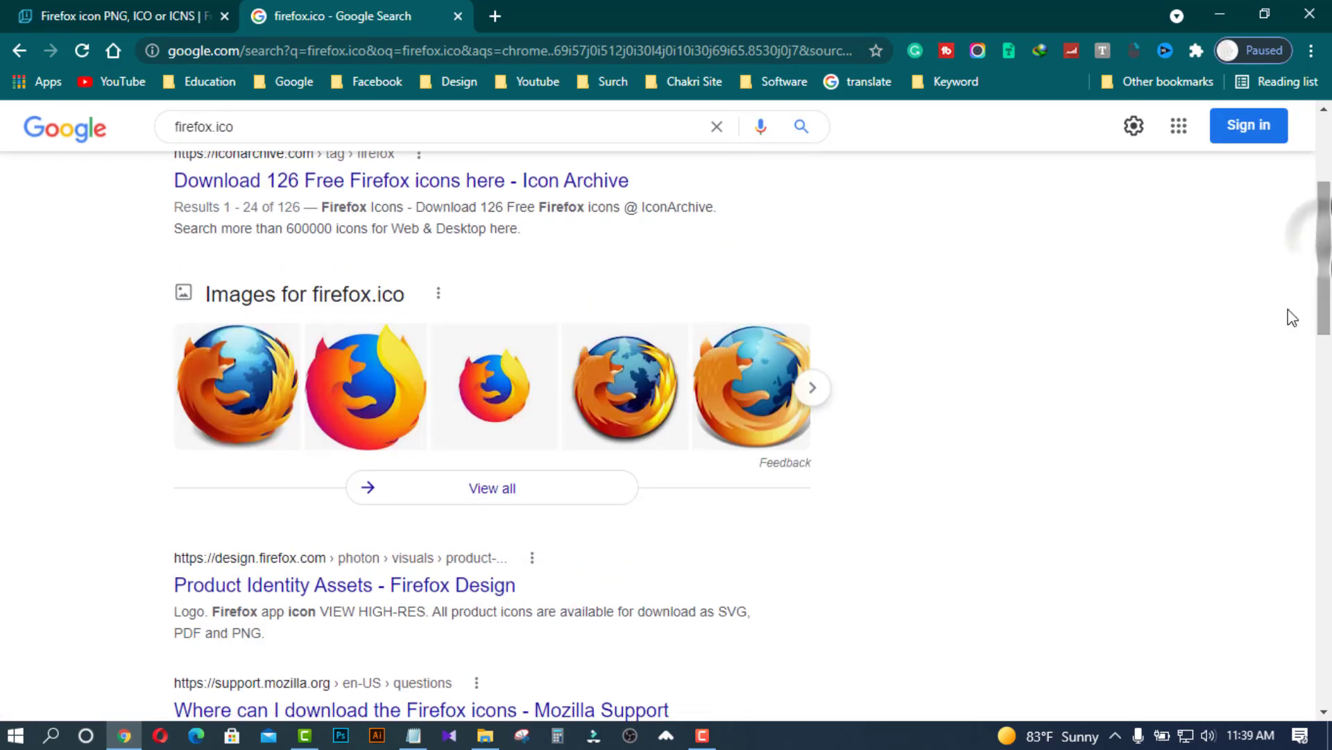
click(236, 387)
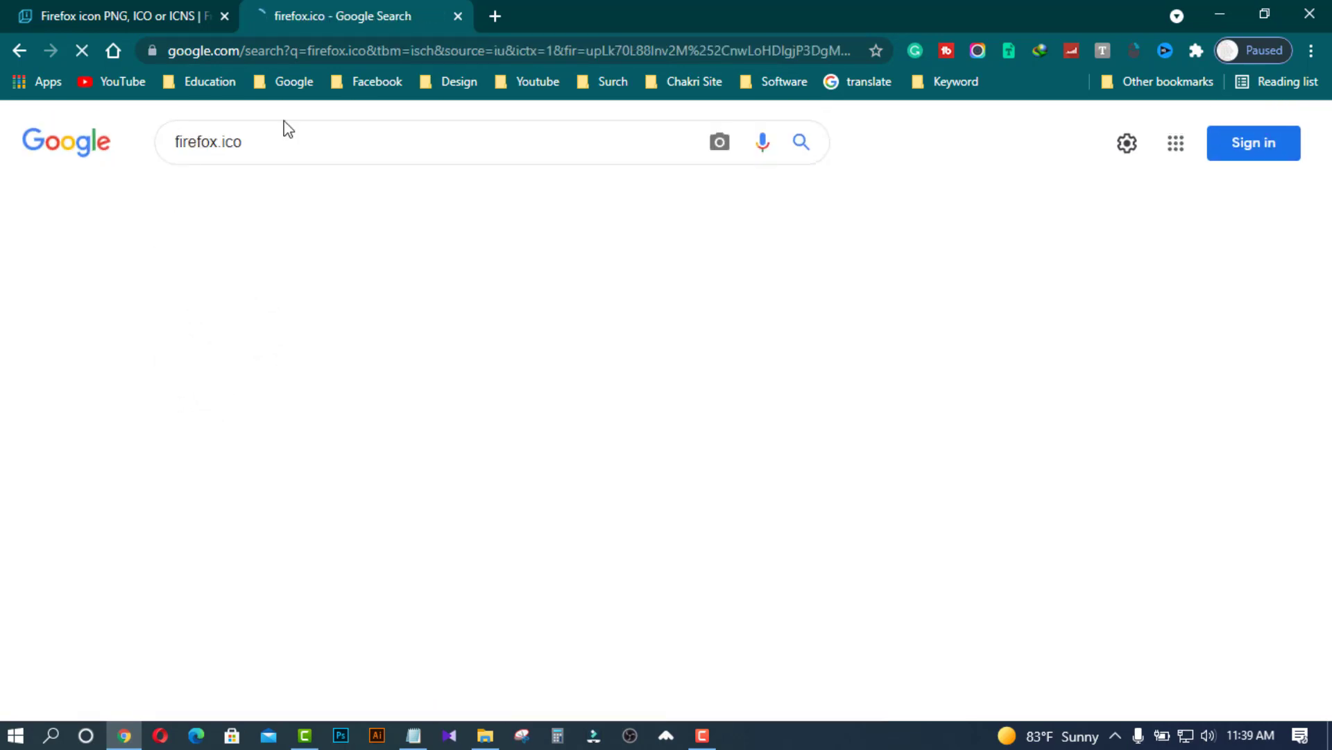
click(91, 349)
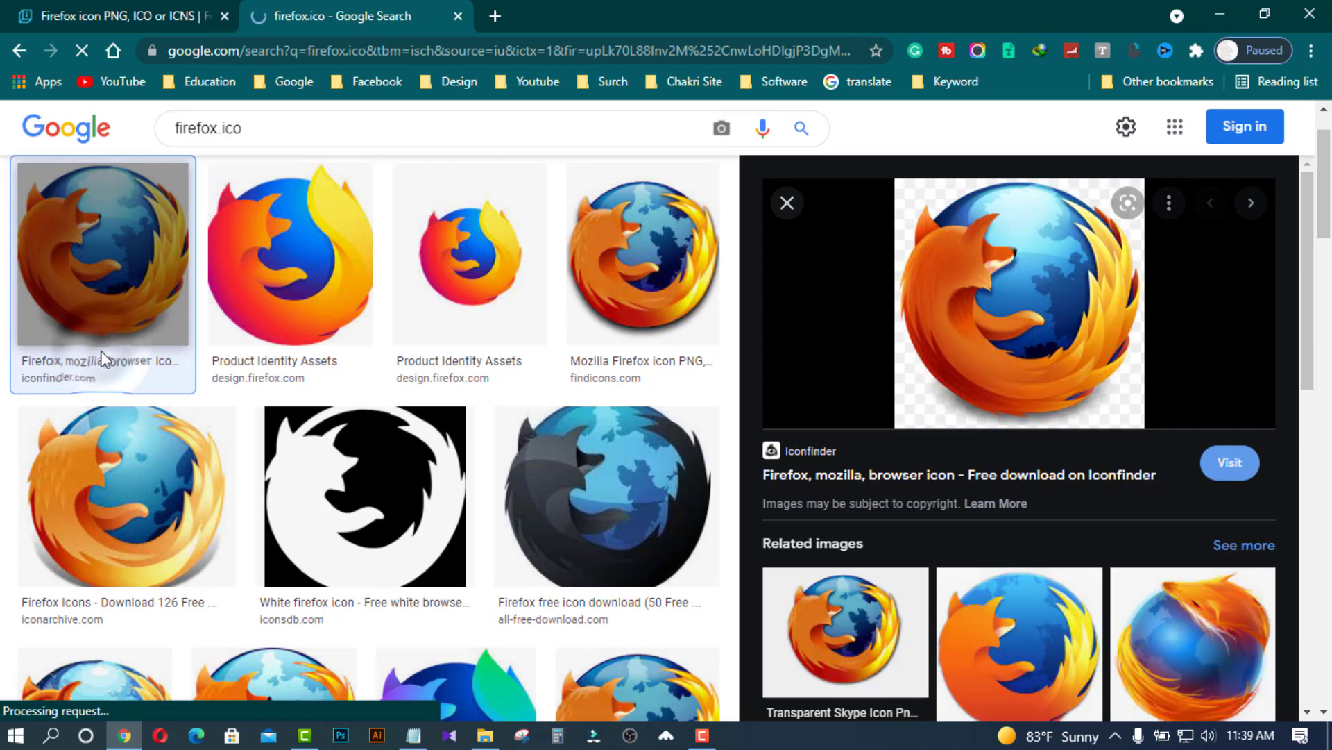
Check the file extension offered when saving the previewed Firefox image, and close the save dialog without saving.
right_click(1035, 285)
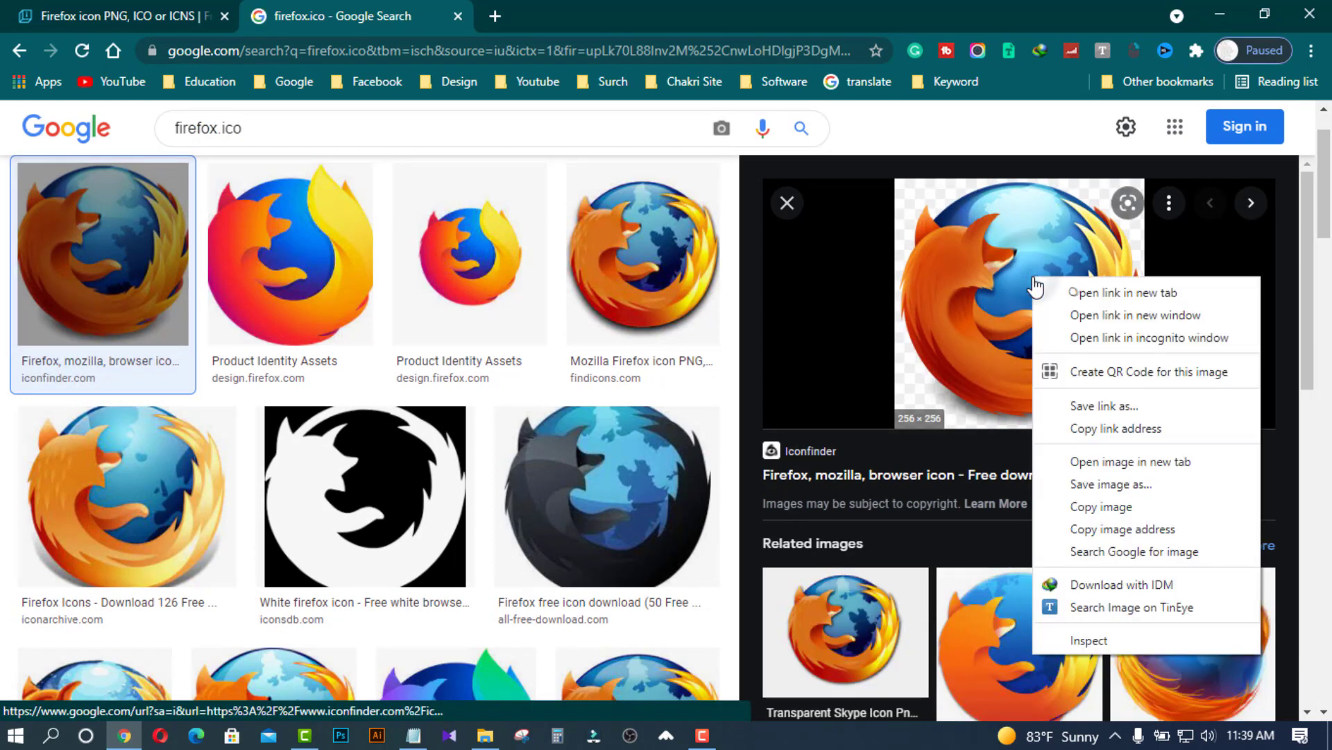
click(1132, 482)
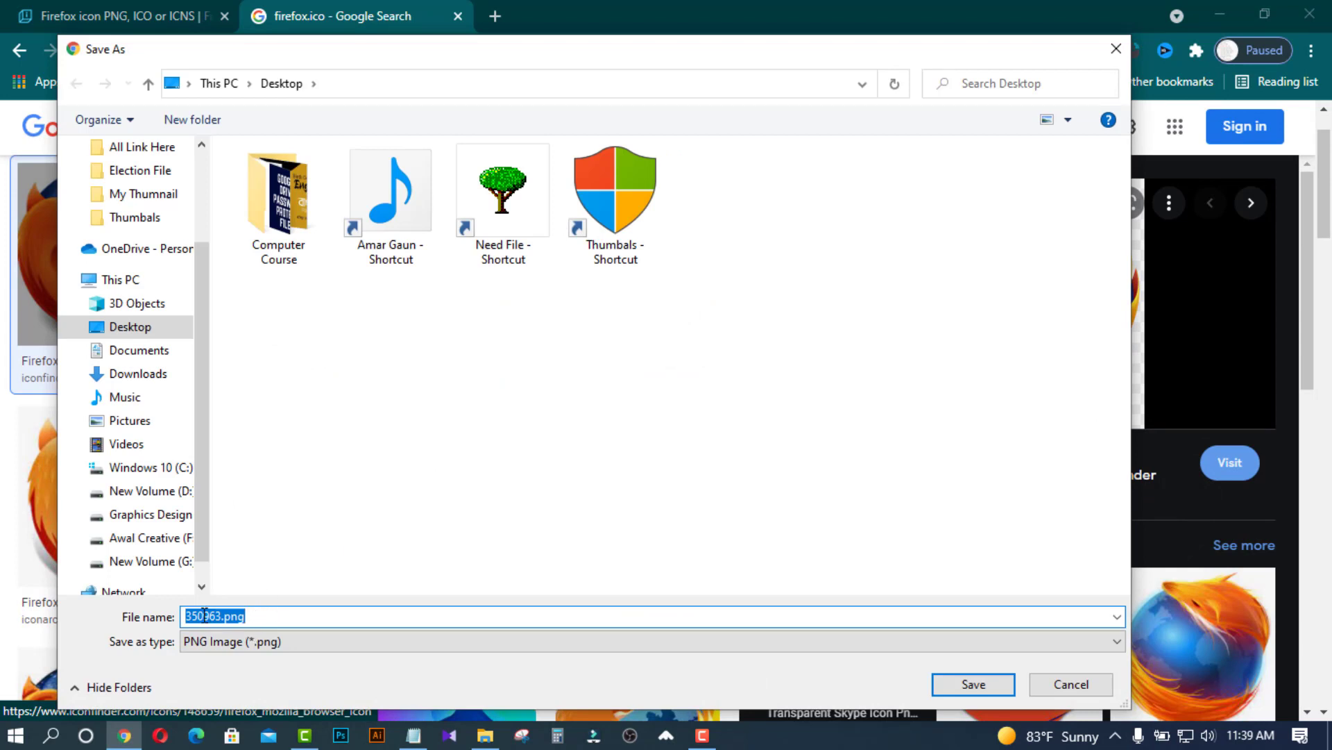
click(227, 616)
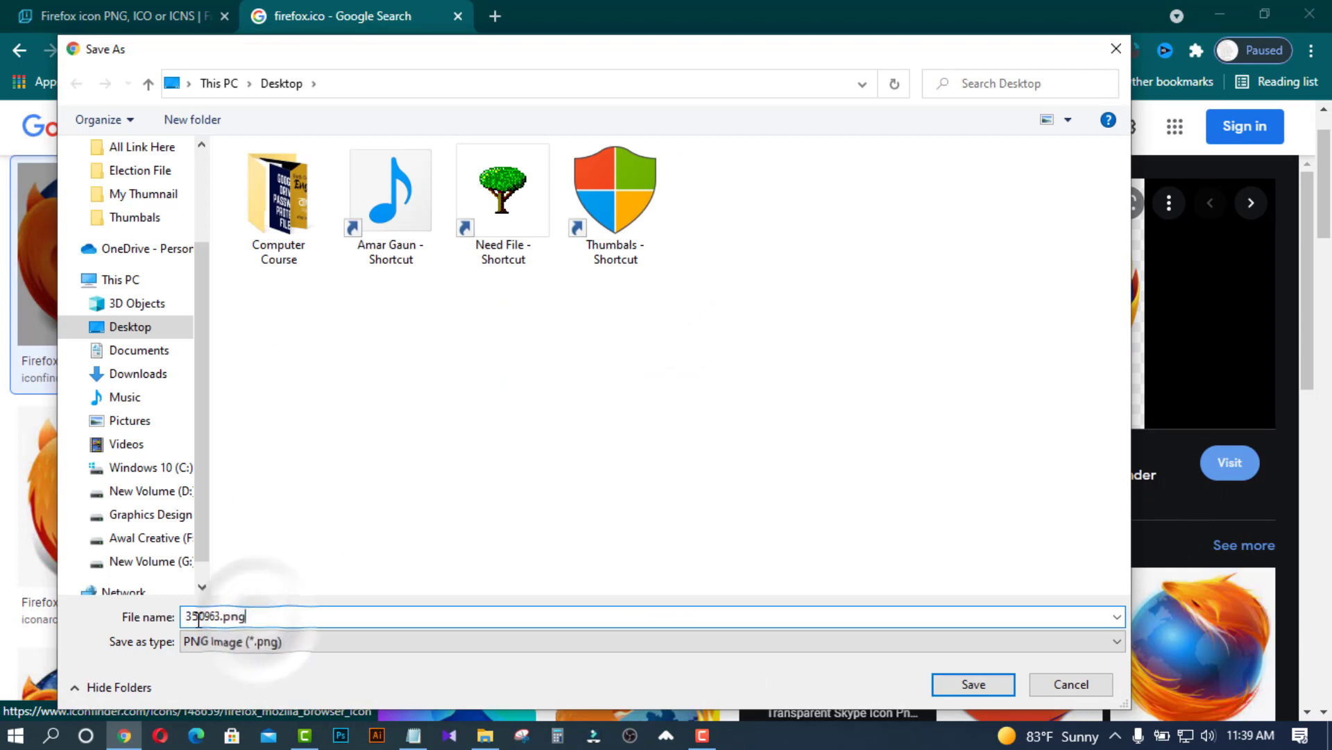
mouse_move(240, 615)
mouse_down()
mouse_move(400, 613)
mouse_move(263, 621)
mouse_up()
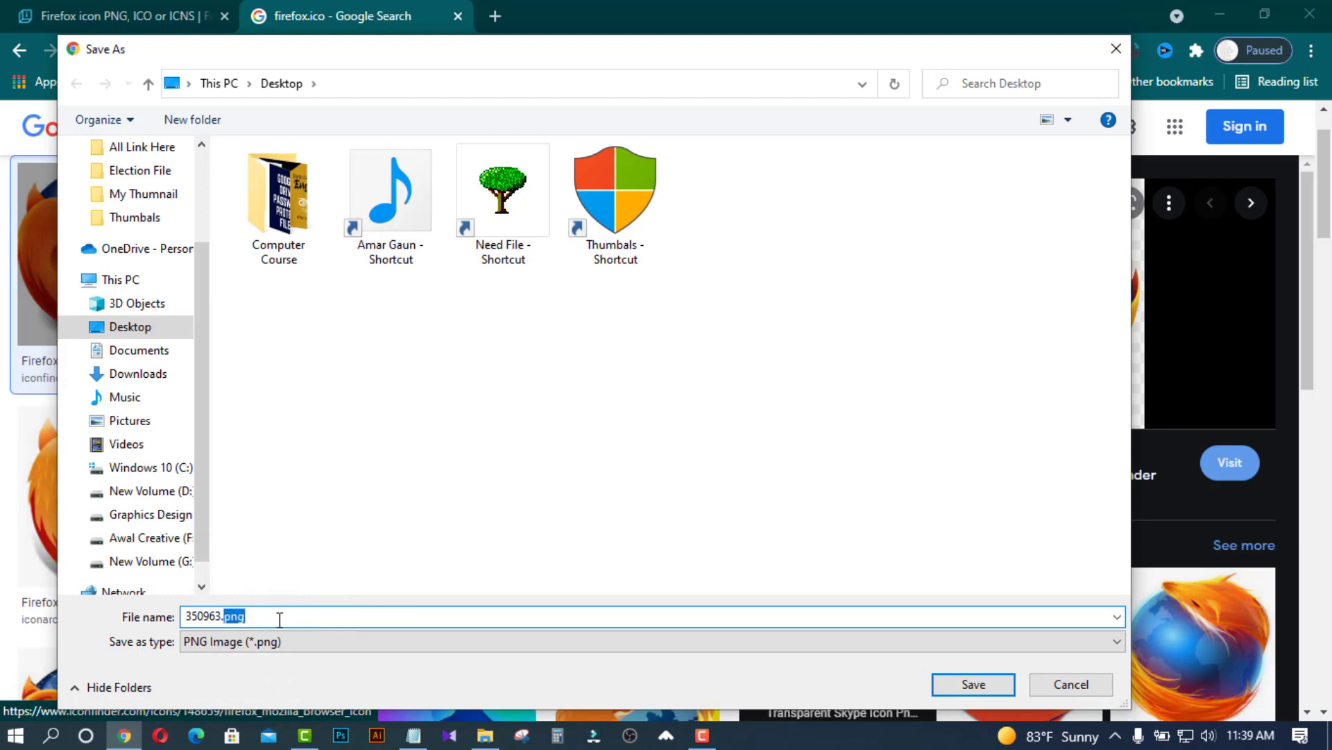
click(294, 622)
click(1117, 48)
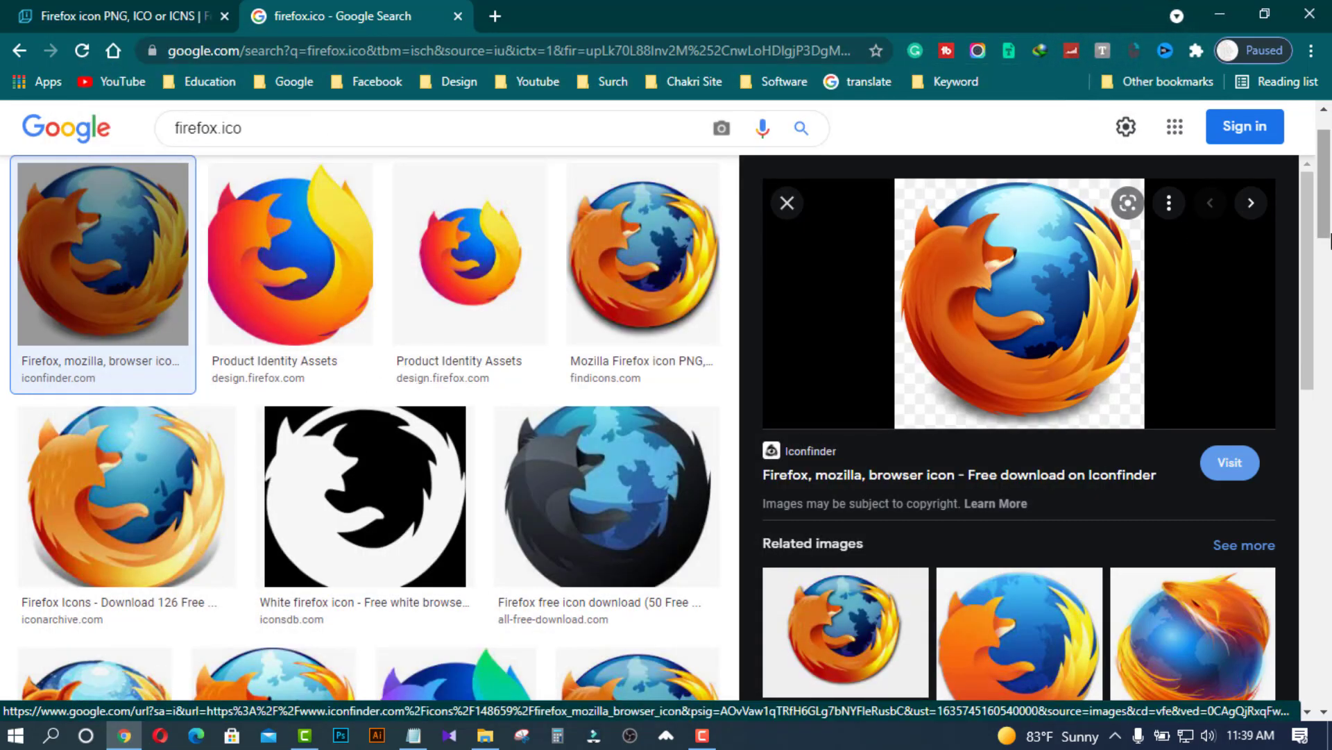
Return to the full web results, view the Findicons.com Firefox icons page and close the browser.
click(787, 204)
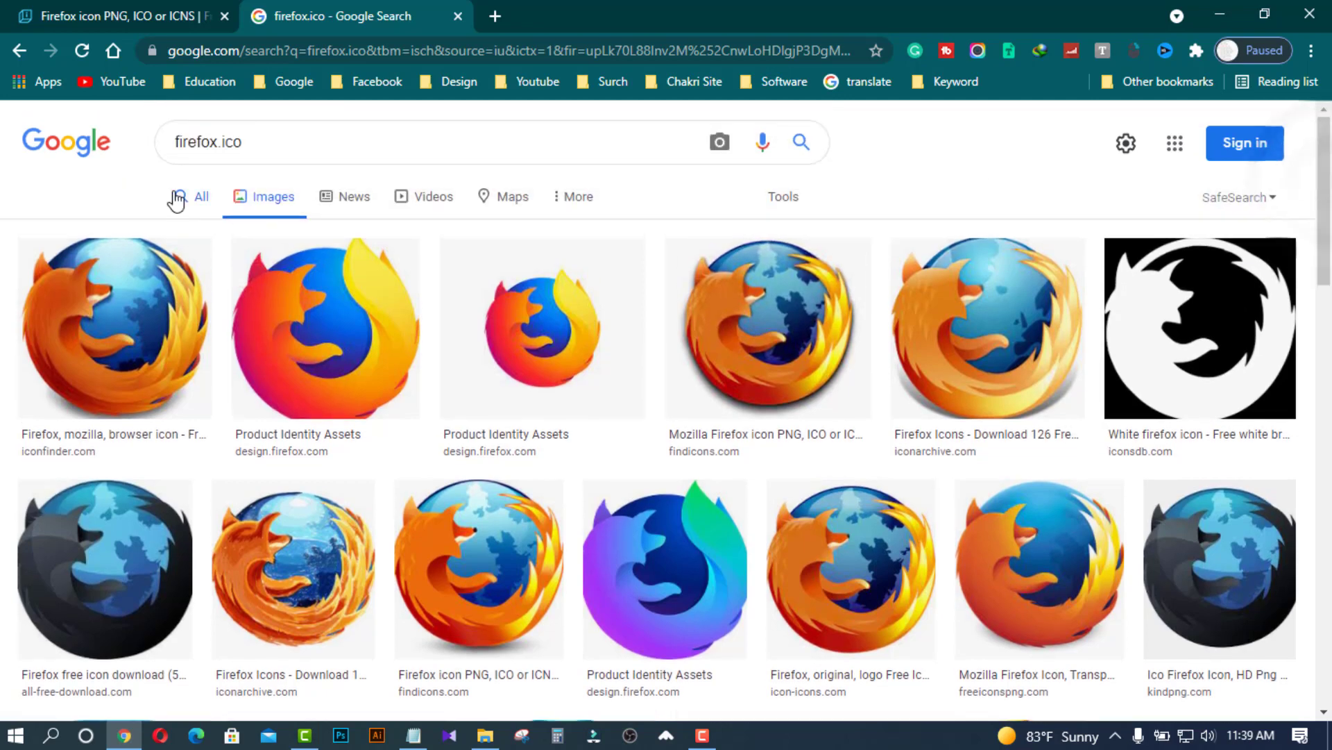
click(202, 202)
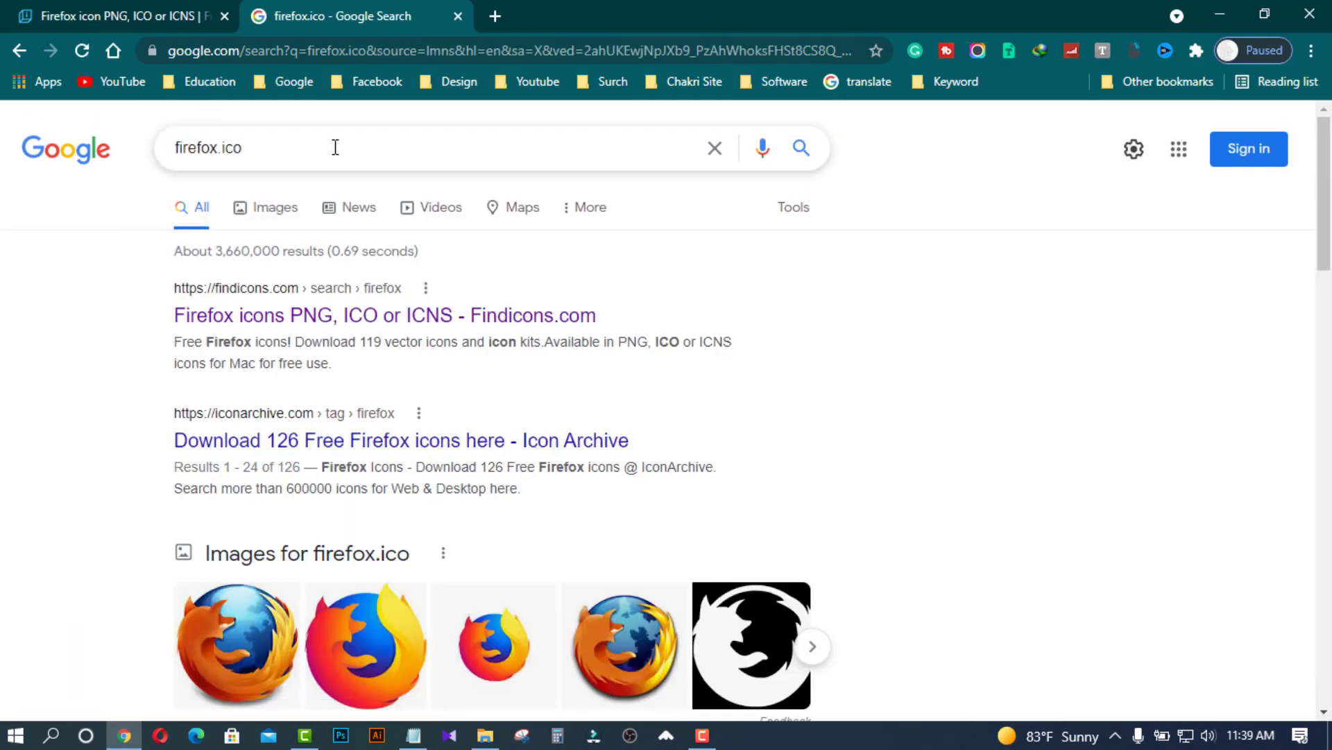
click(470, 318)
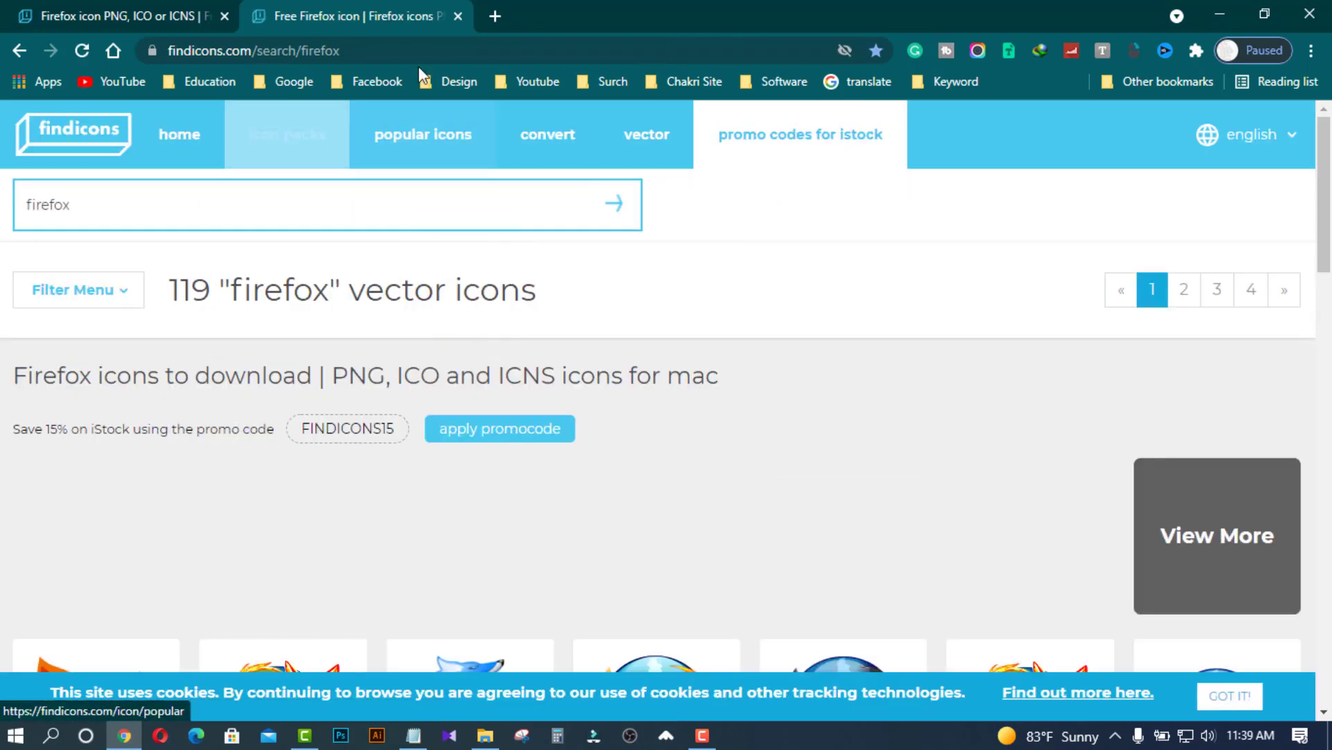
drag(1329, 141, 1329, 217)
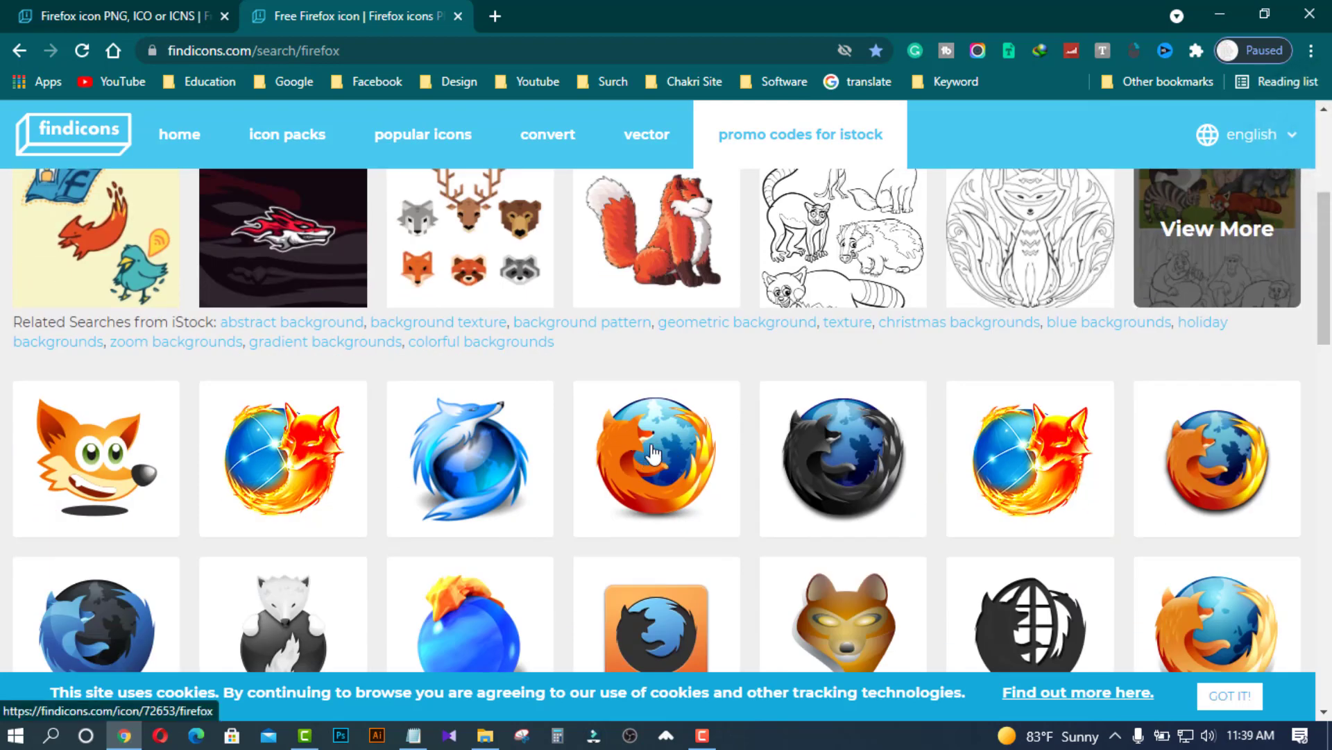
click(1314, 15)
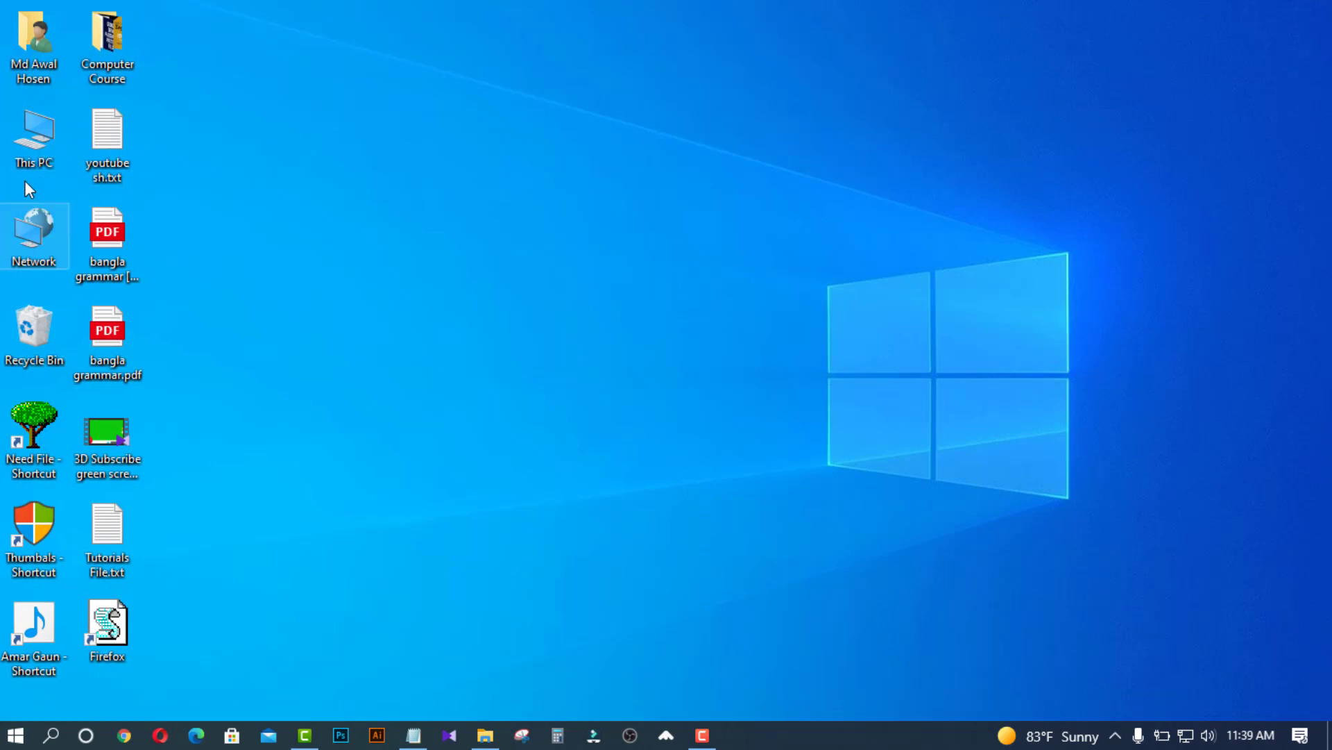
Copy the icon file firefox (1).ico from the Downloads folder.
double_click(31, 135)
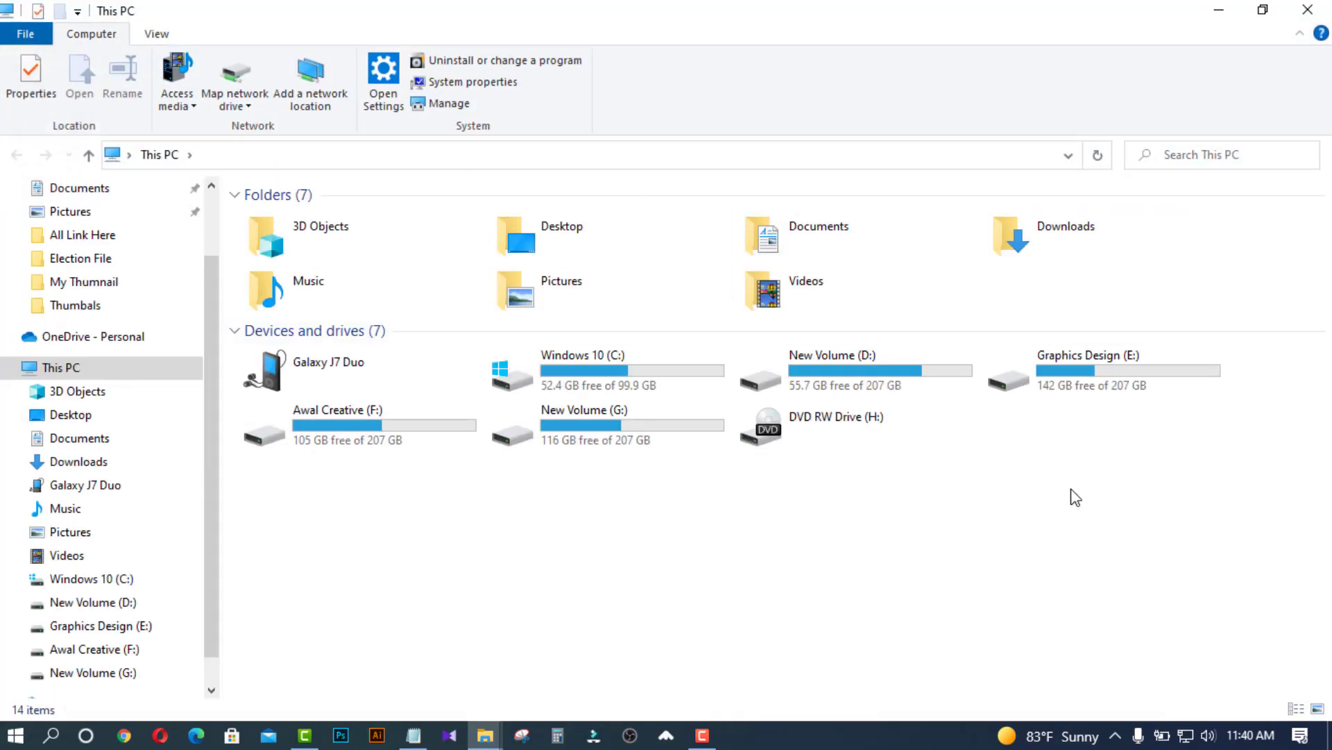
double_click(1066, 229)
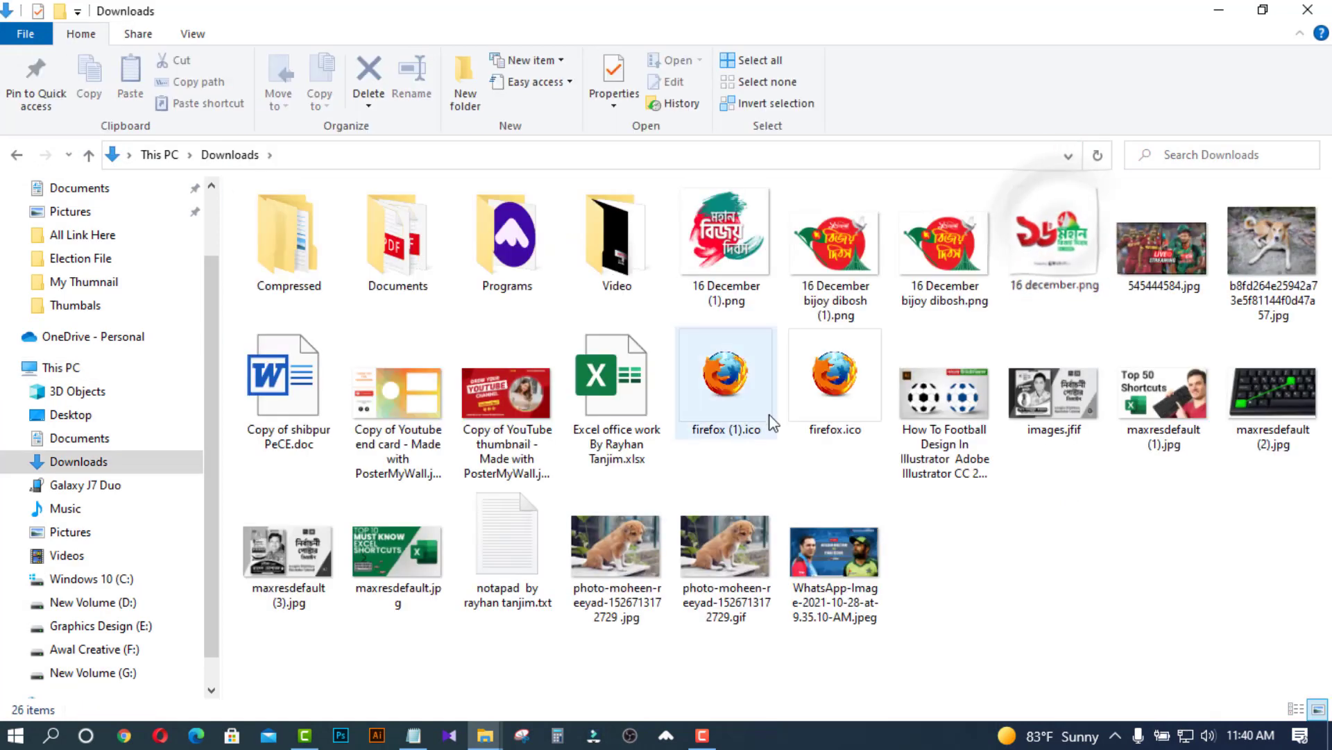
click(736, 375)
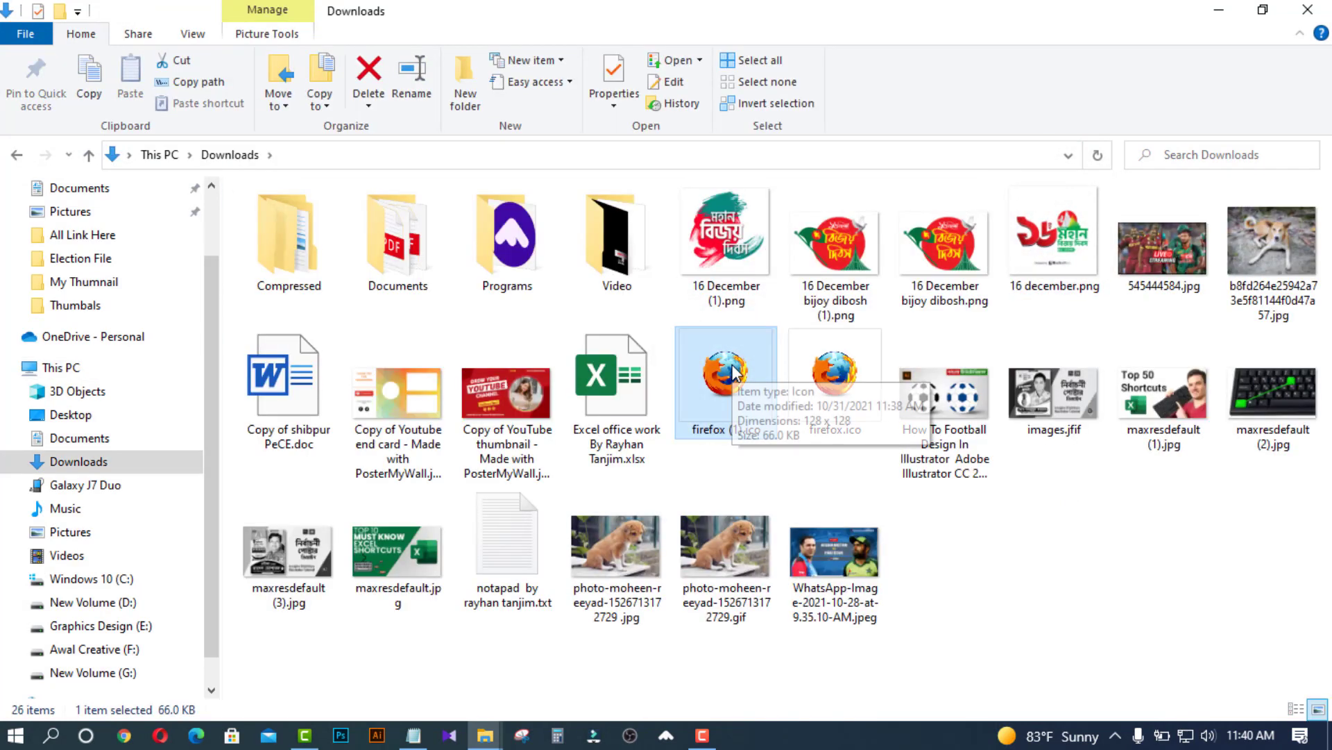
right_click(725, 375)
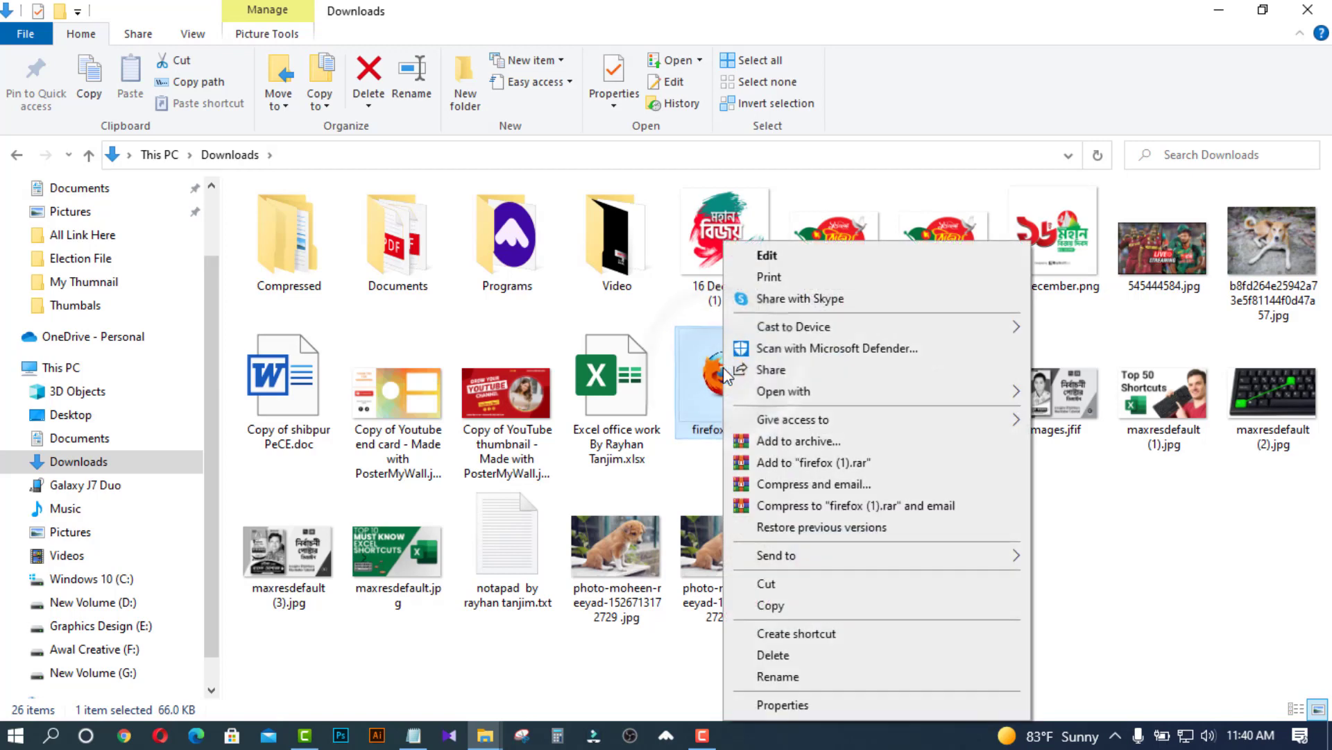
click(780, 605)
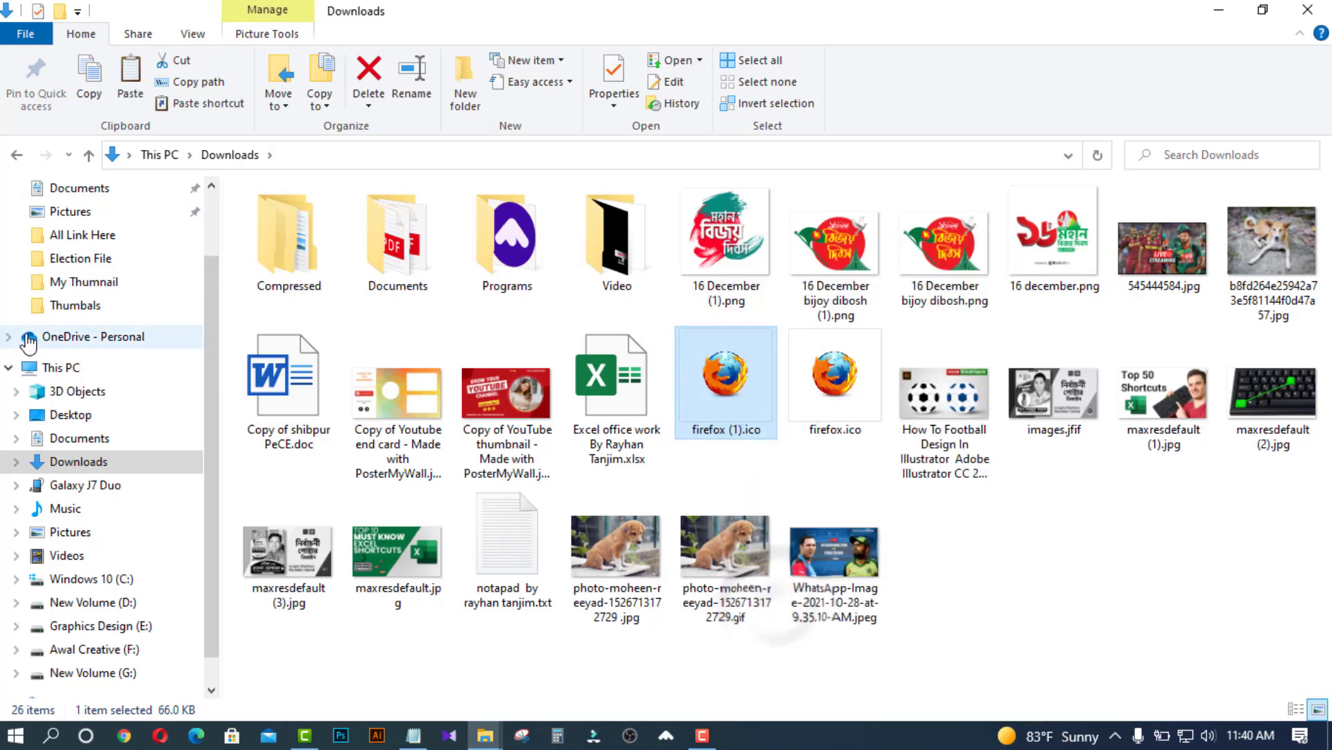
Paste the copied icon file into the Firefox folder inside Pictures and close the file window.
click(70, 215)
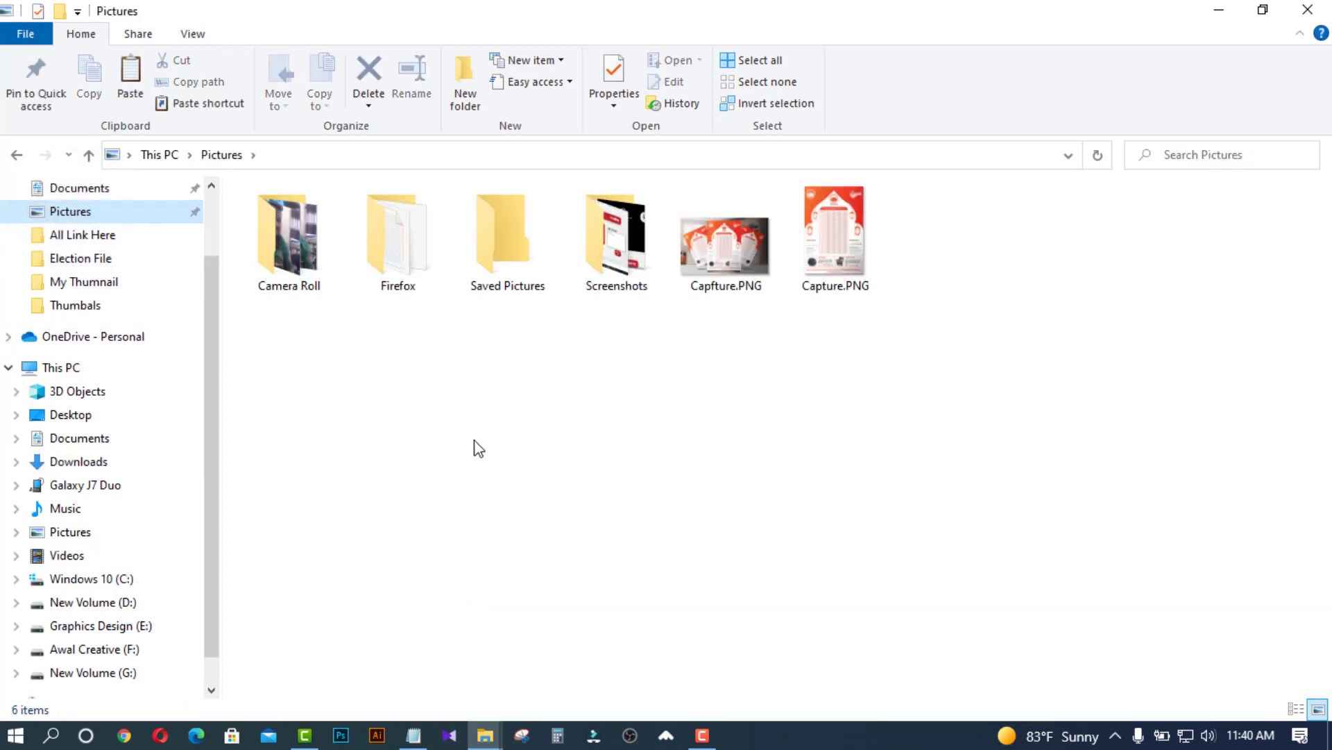
double_click(406, 251)
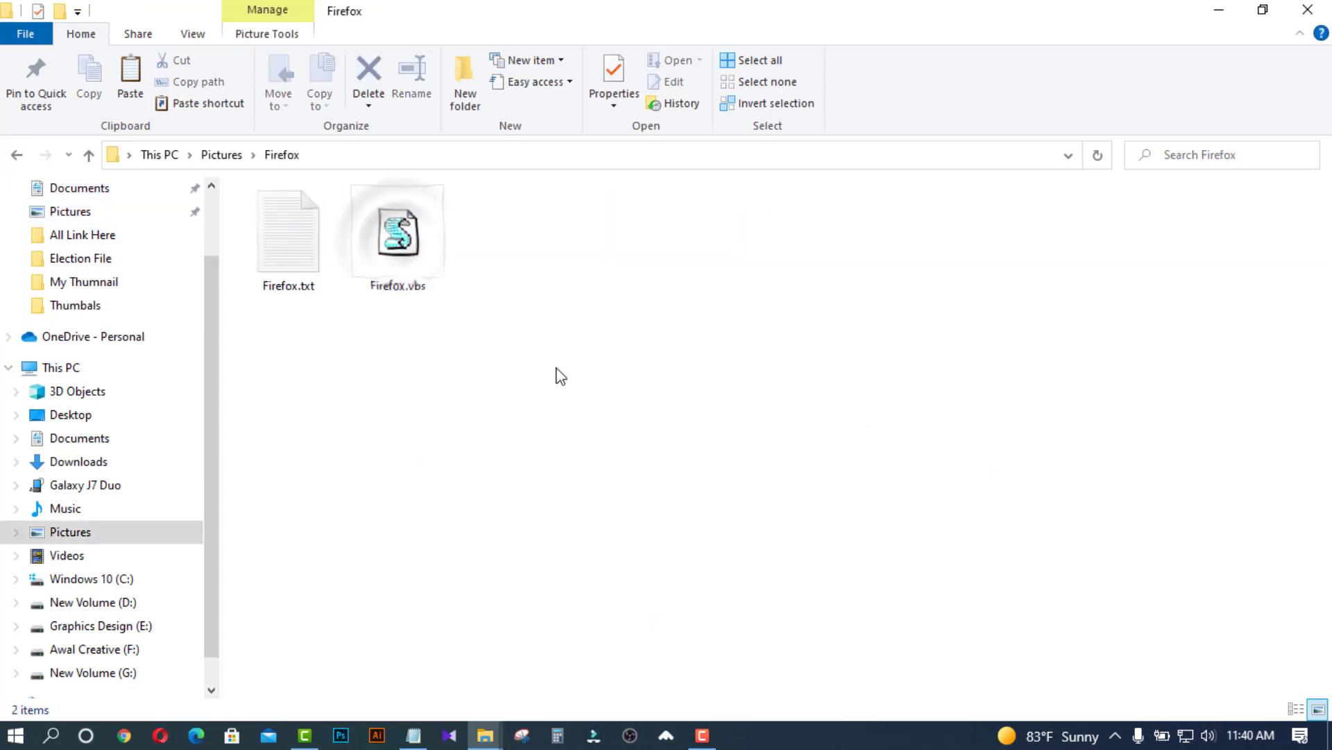
right_click(541, 387)
click(588, 522)
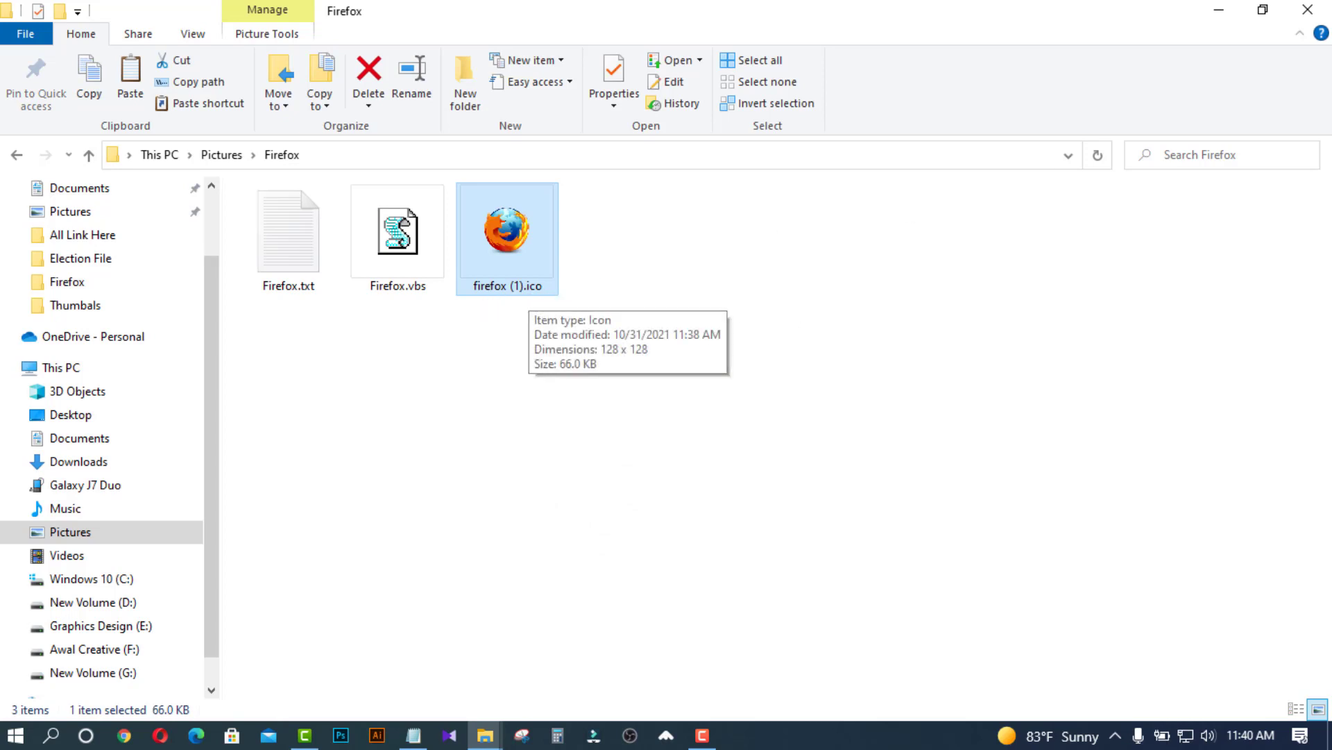
click(1309, 9)
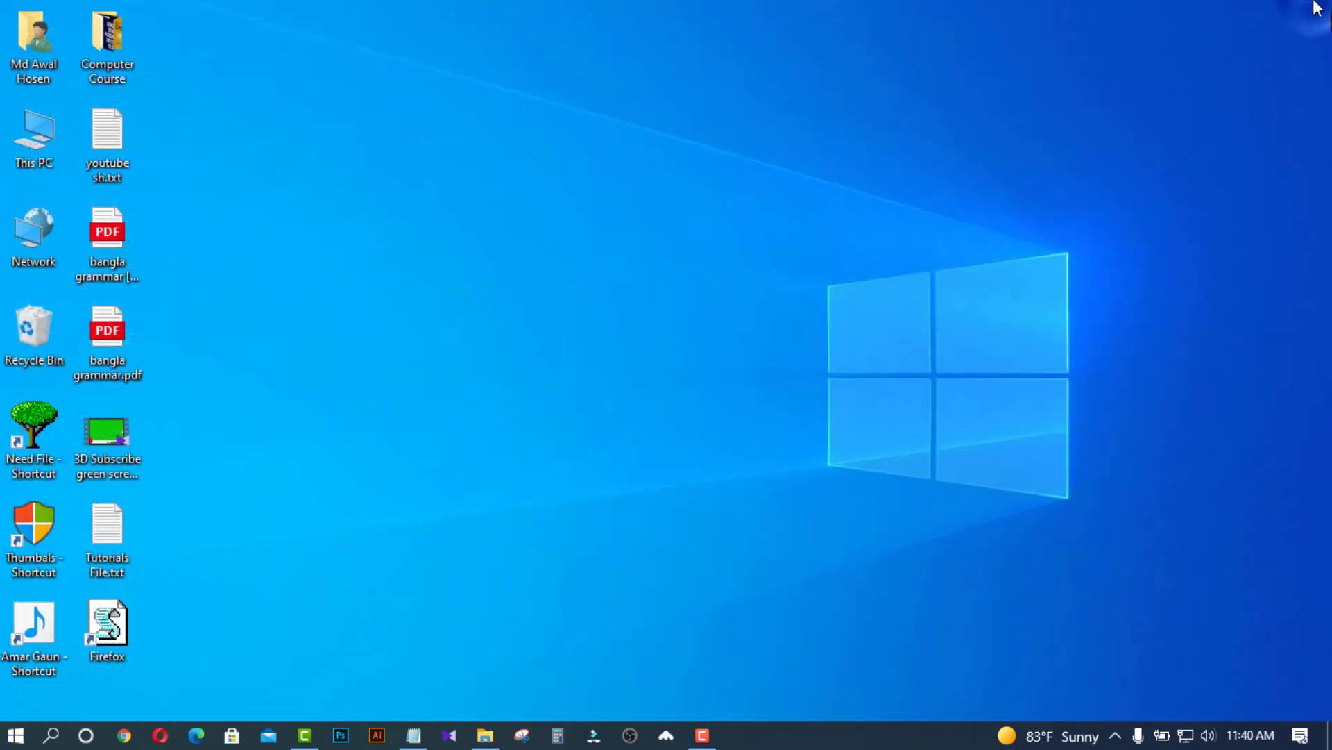
Open the properties of the Firefox desktop shortcut and start browsing for a replacement icon file.
right_click(109, 621)
click(205, 610)
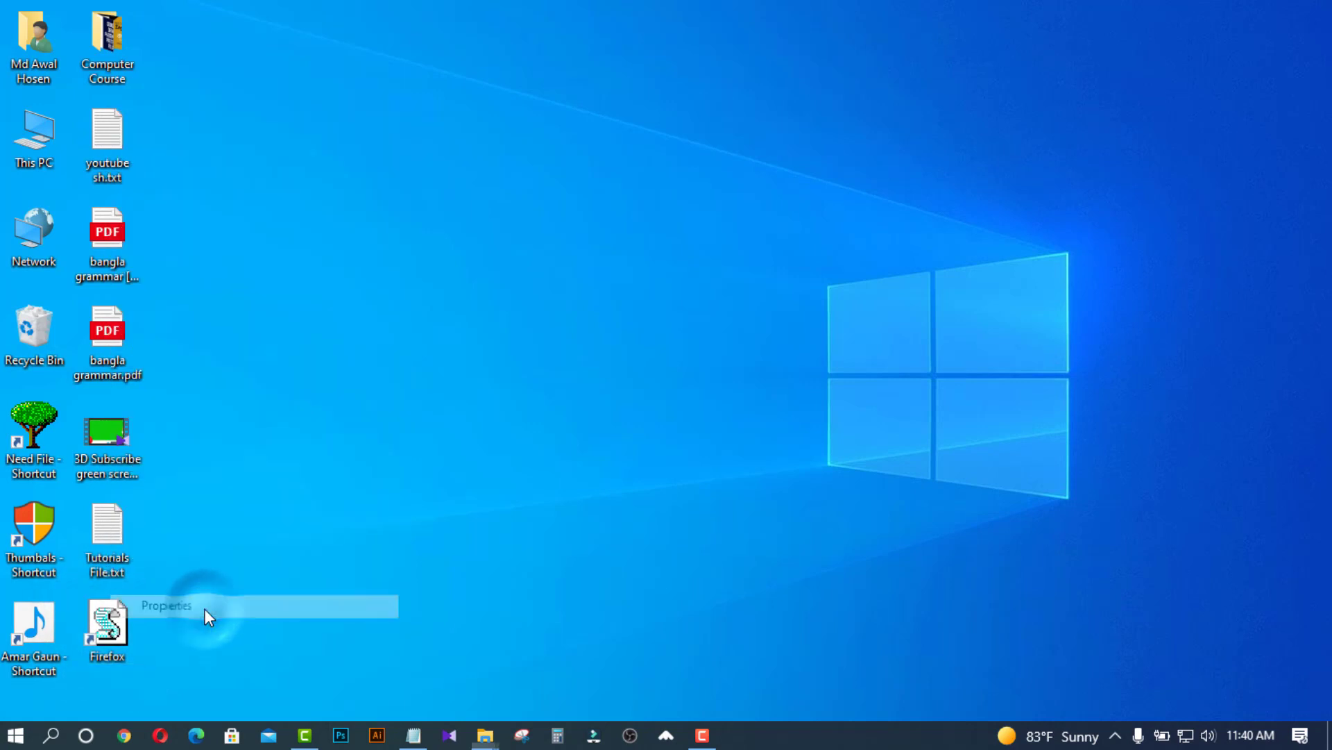
drag(292, 229, 580, 103)
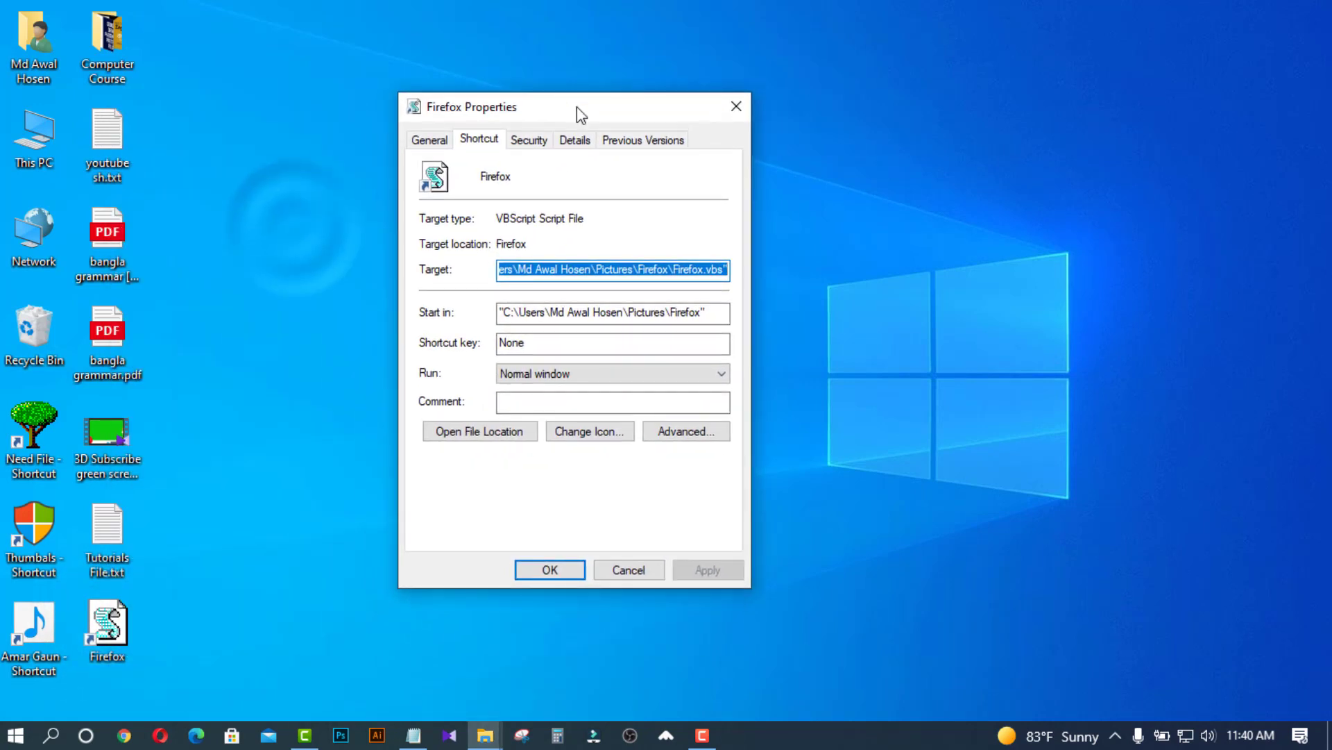
click(590, 432)
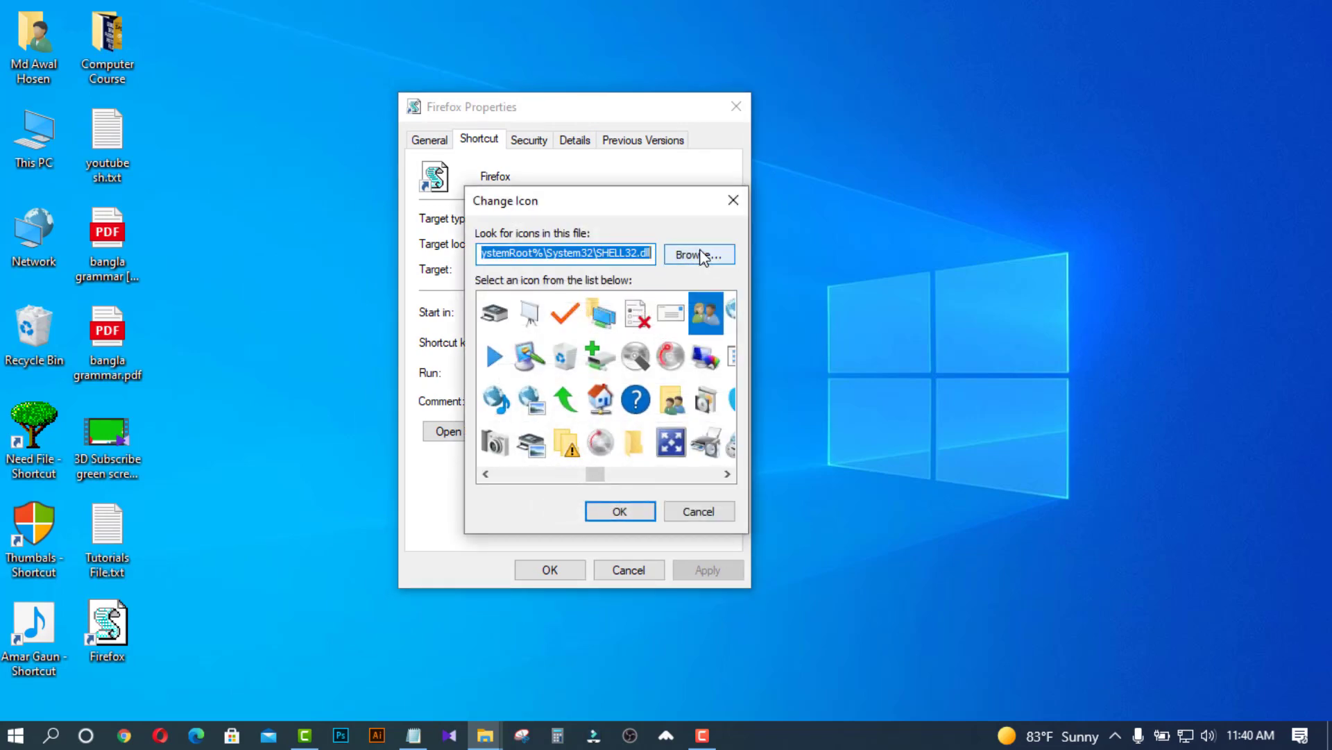
click(721, 256)
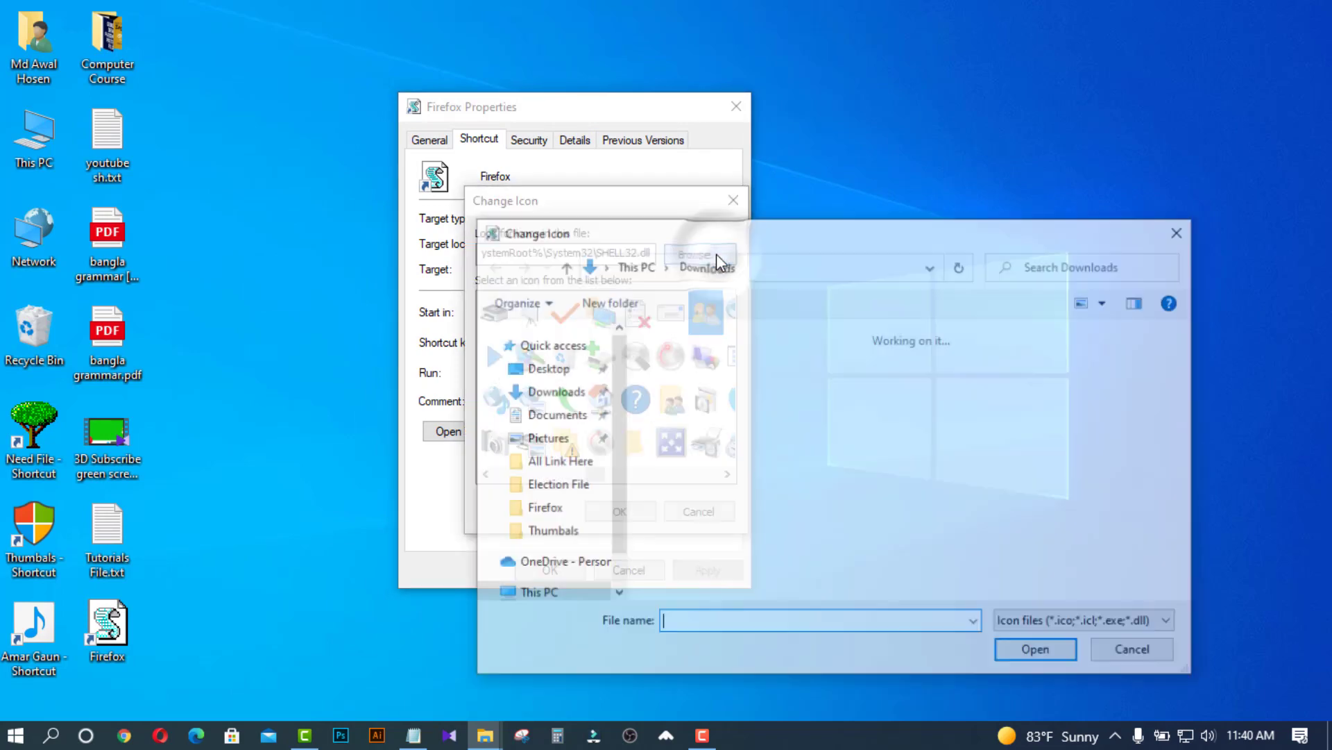
drag(934, 241, 939, 112)
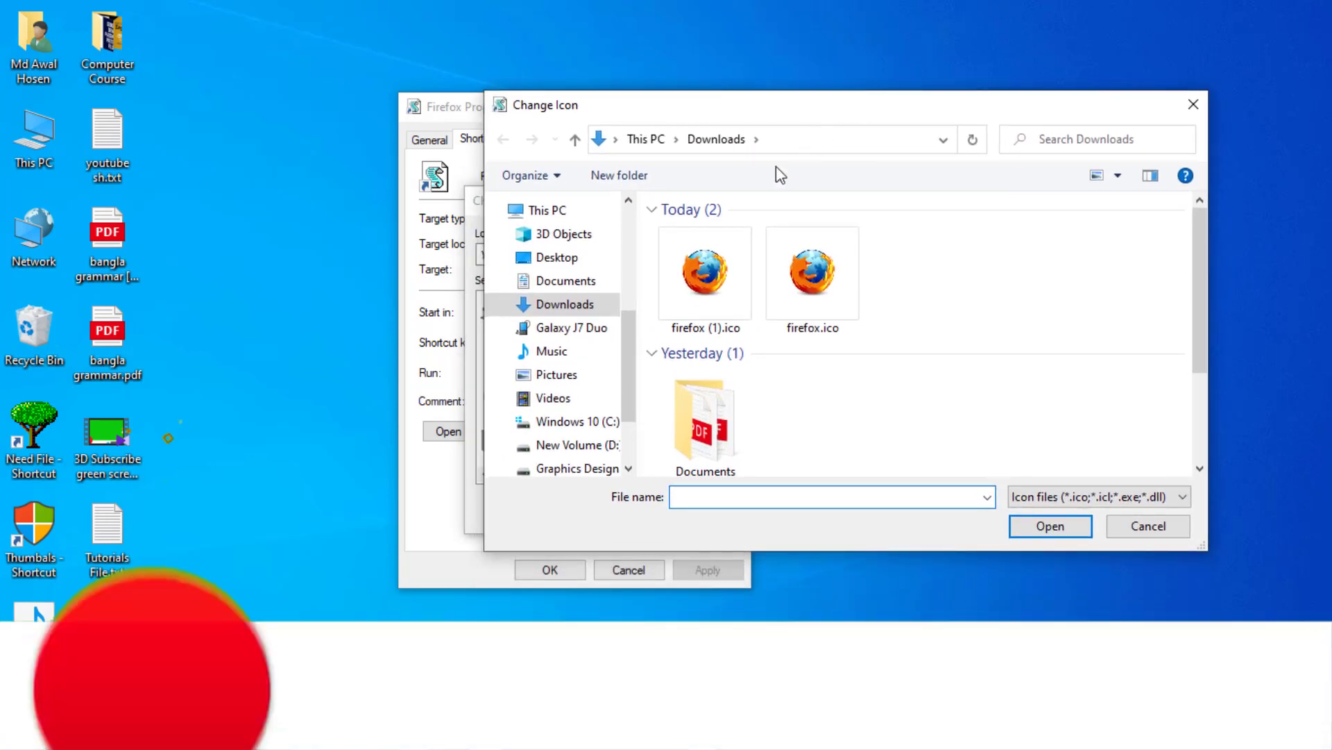
Choose firefox (1).ico from the Firefox folder in Pictures as the shortcut's icon.
click(803, 281)
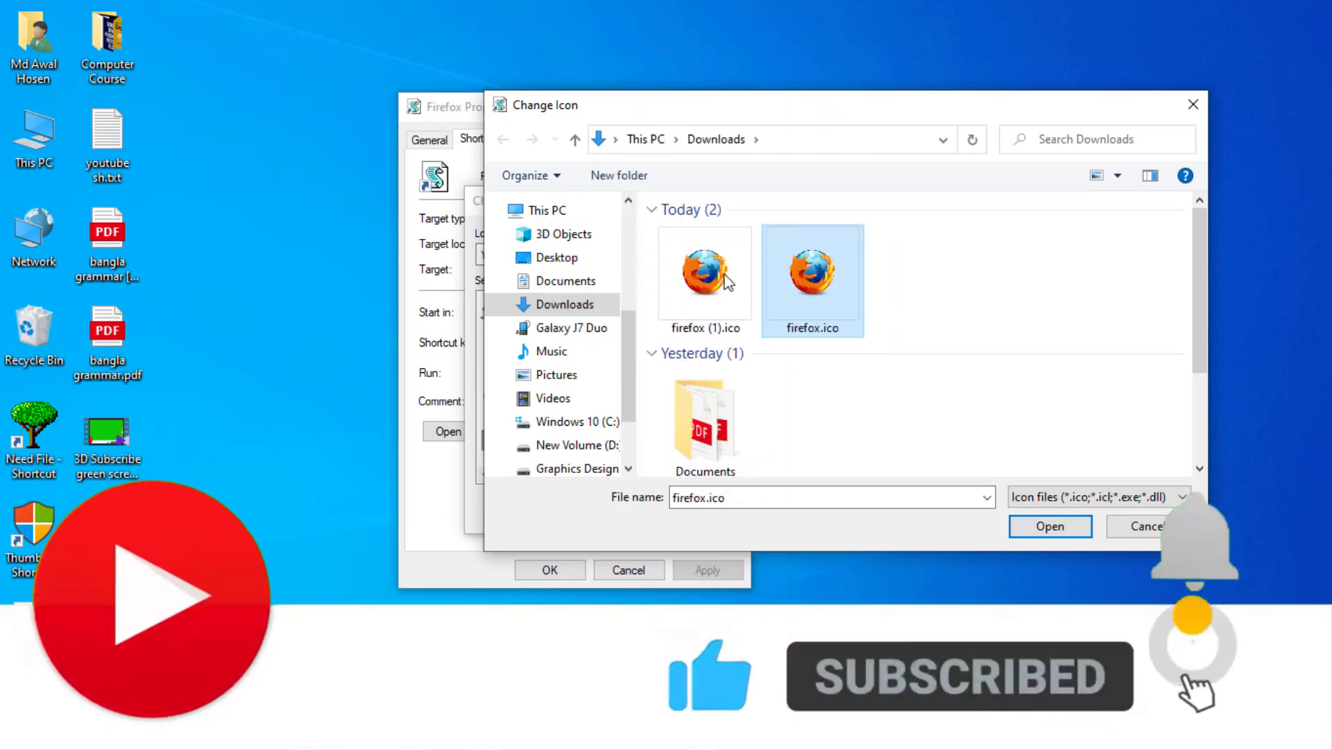
click(560, 375)
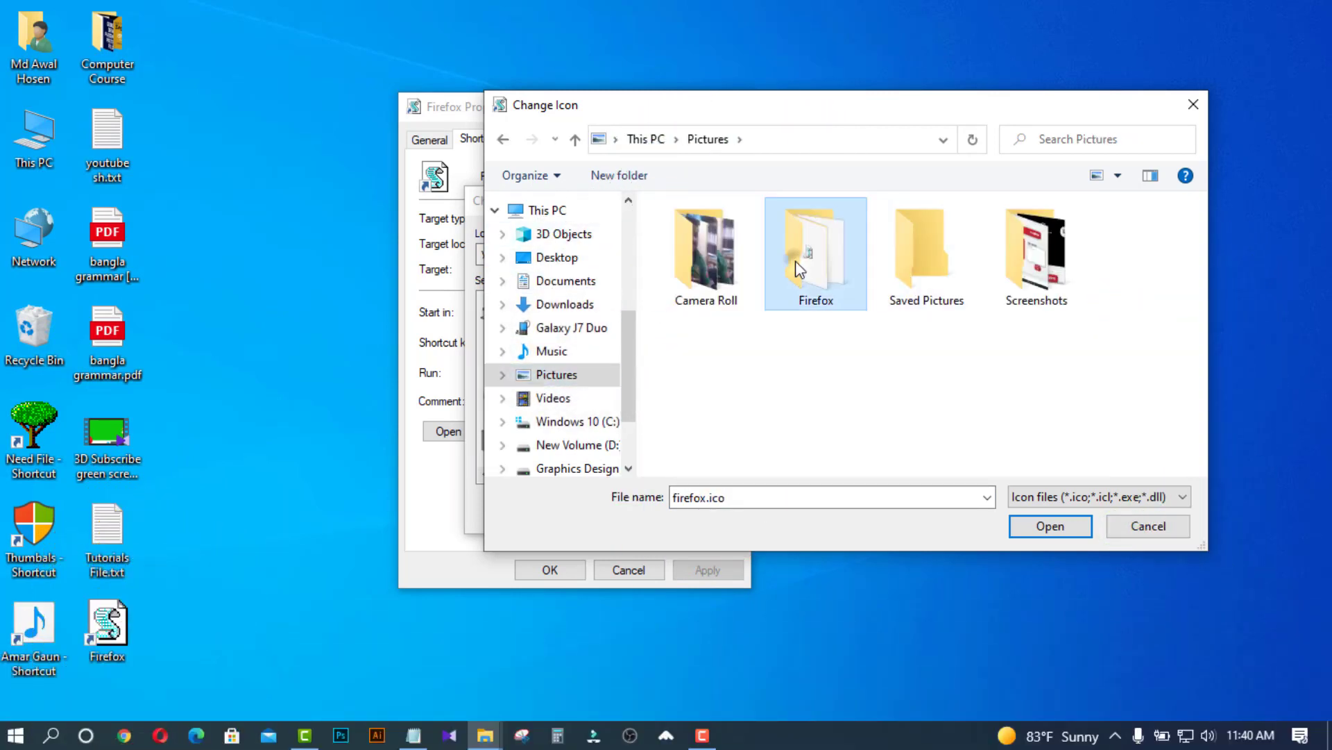
double_click(813, 256)
click(697, 215)
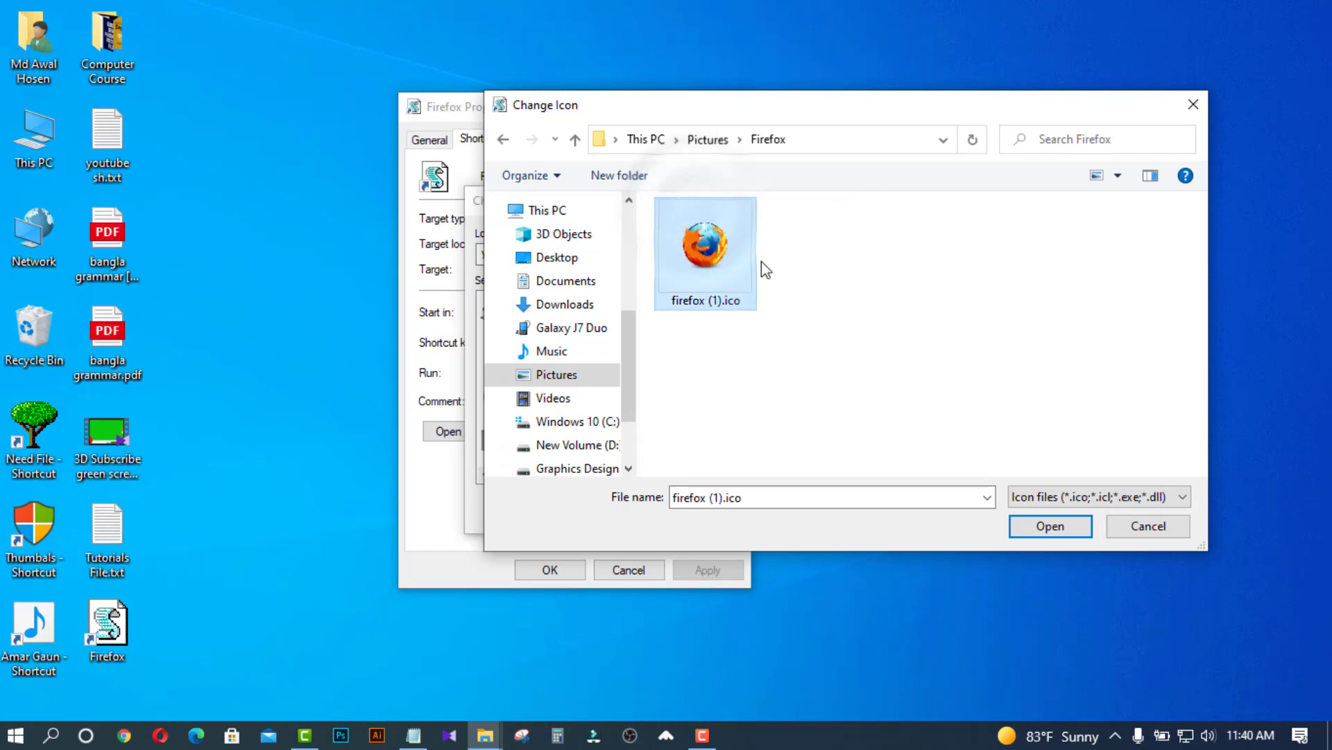
click(1052, 527)
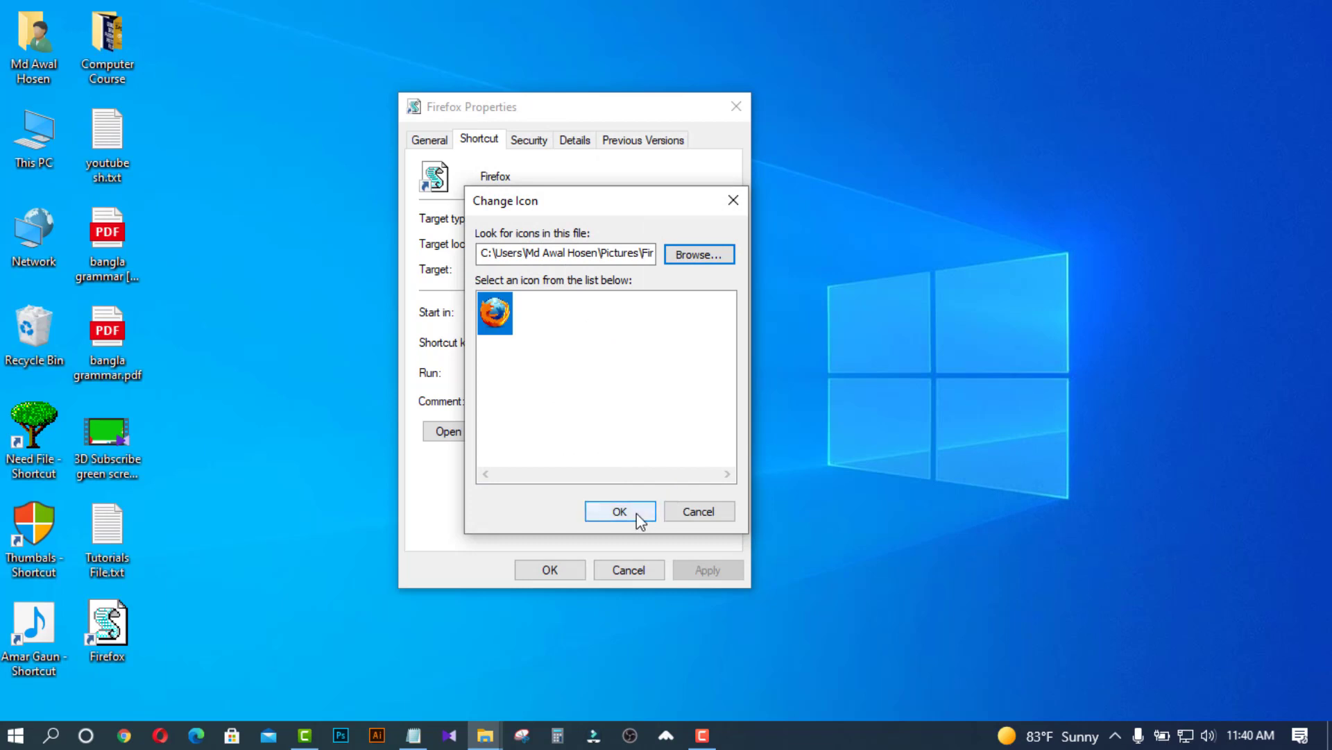
click(636, 514)
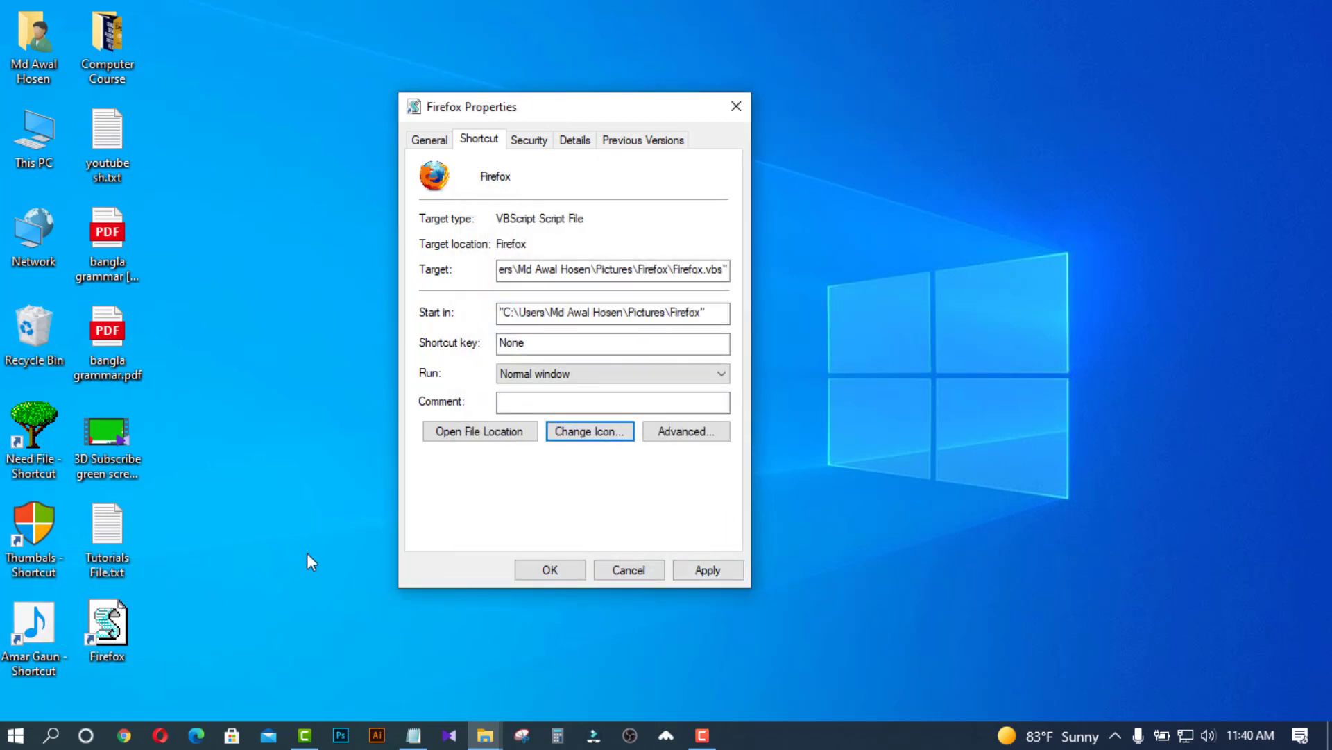
drag(665, 540, 801, 617)
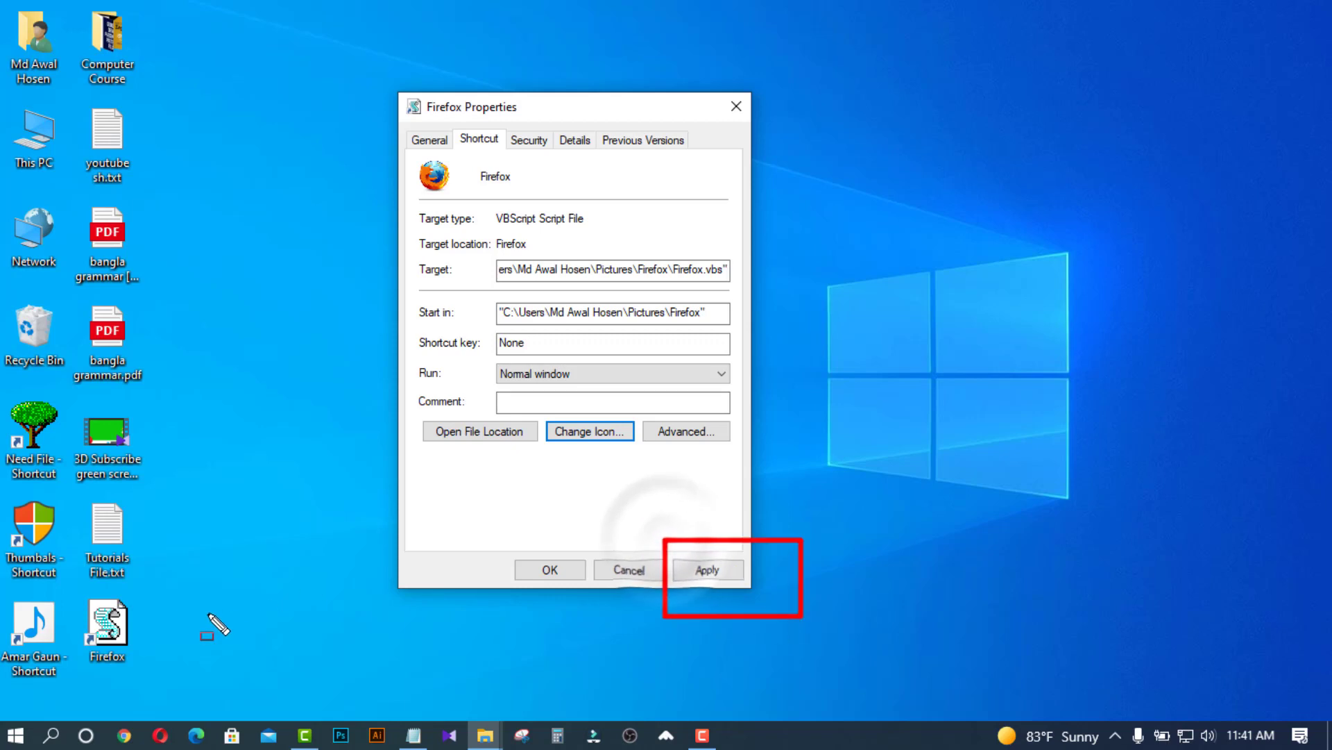
drag(63, 585, 160, 680)
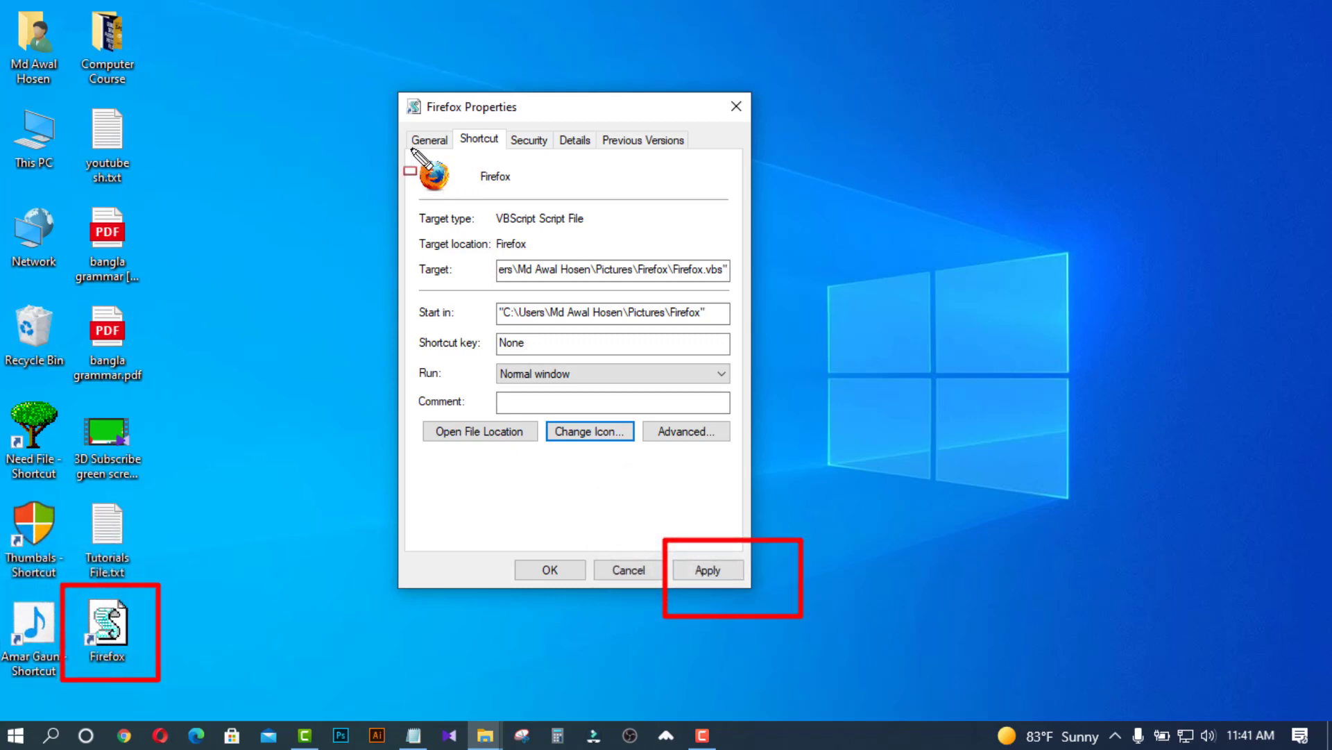
drag(416, 172, 481, 214)
key(Escape)
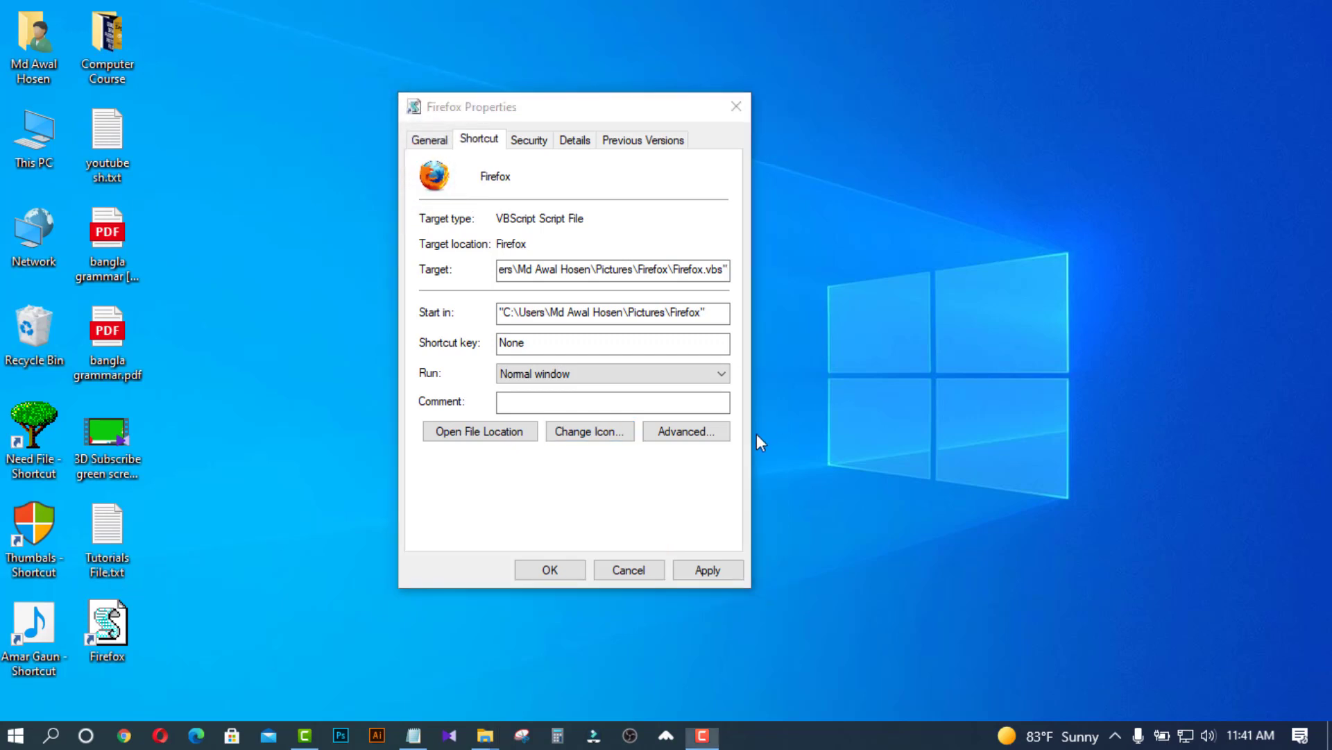
Apply the new icon to the Firefox shortcut and close its properties.
click(708, 570)
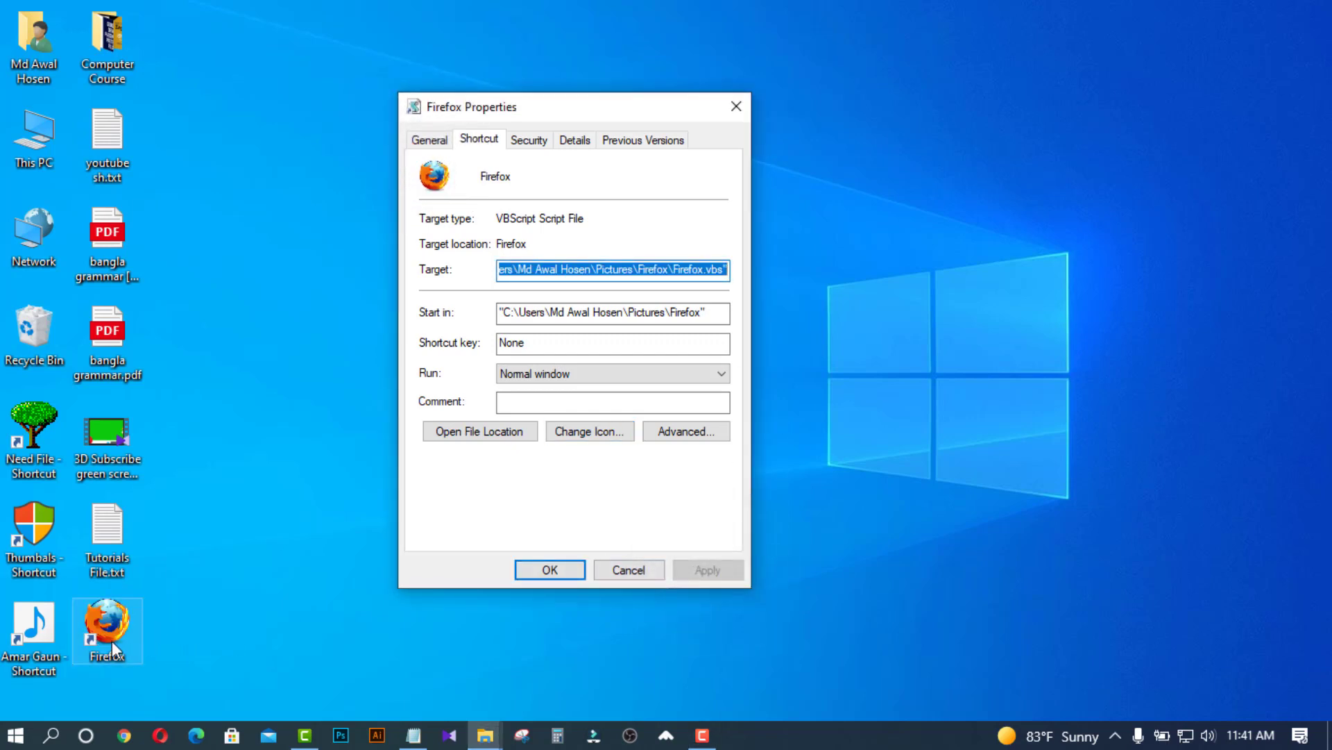
click(540, 567)
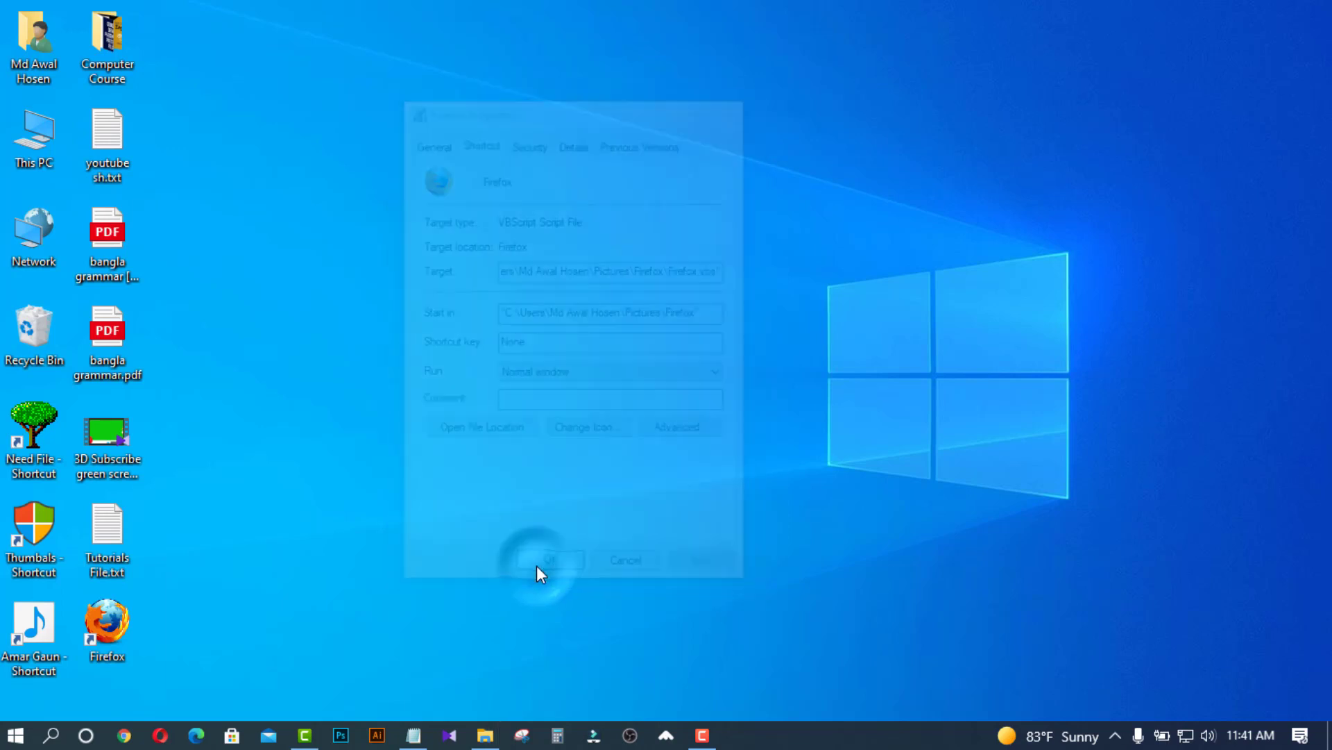
Test the disguised Firefox shortcut by launching it and answering every fake virus message, choosing Abort in the "Your Computer is Hacked" message.
double_click(111, 623)
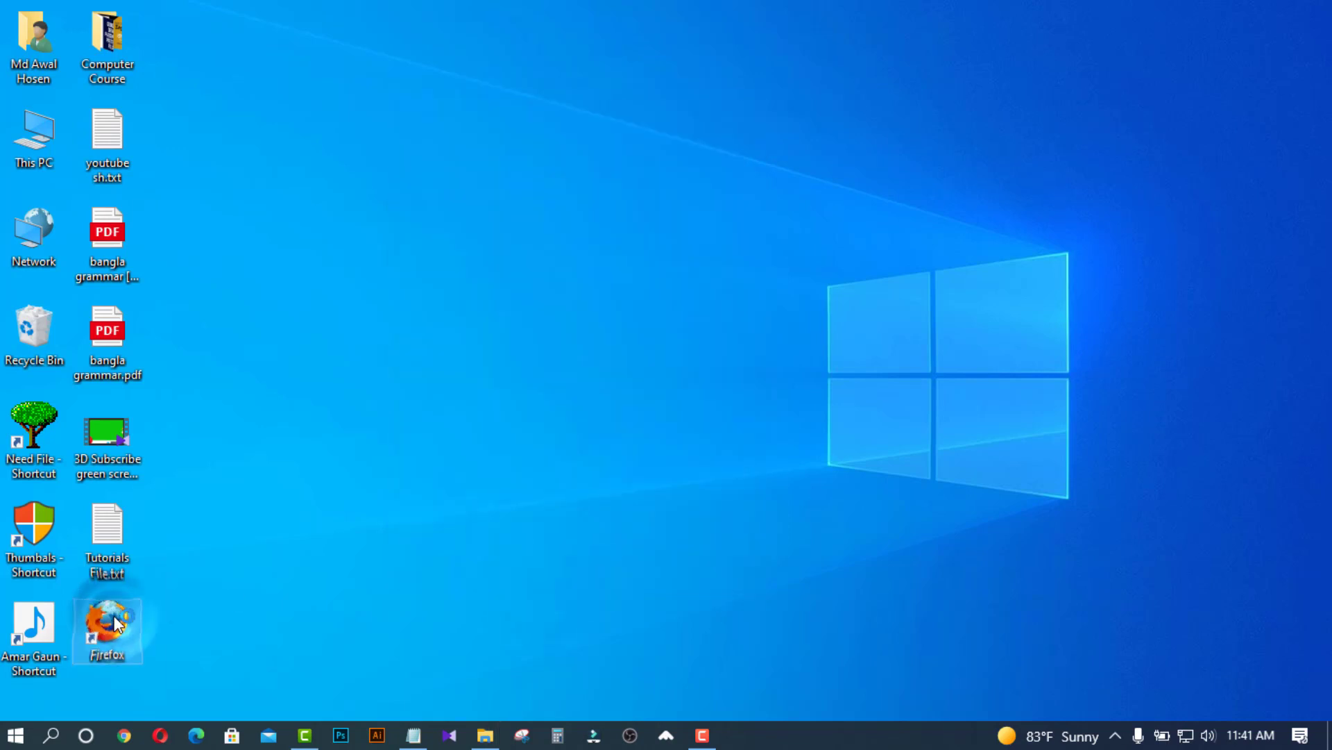
click(716, 442)
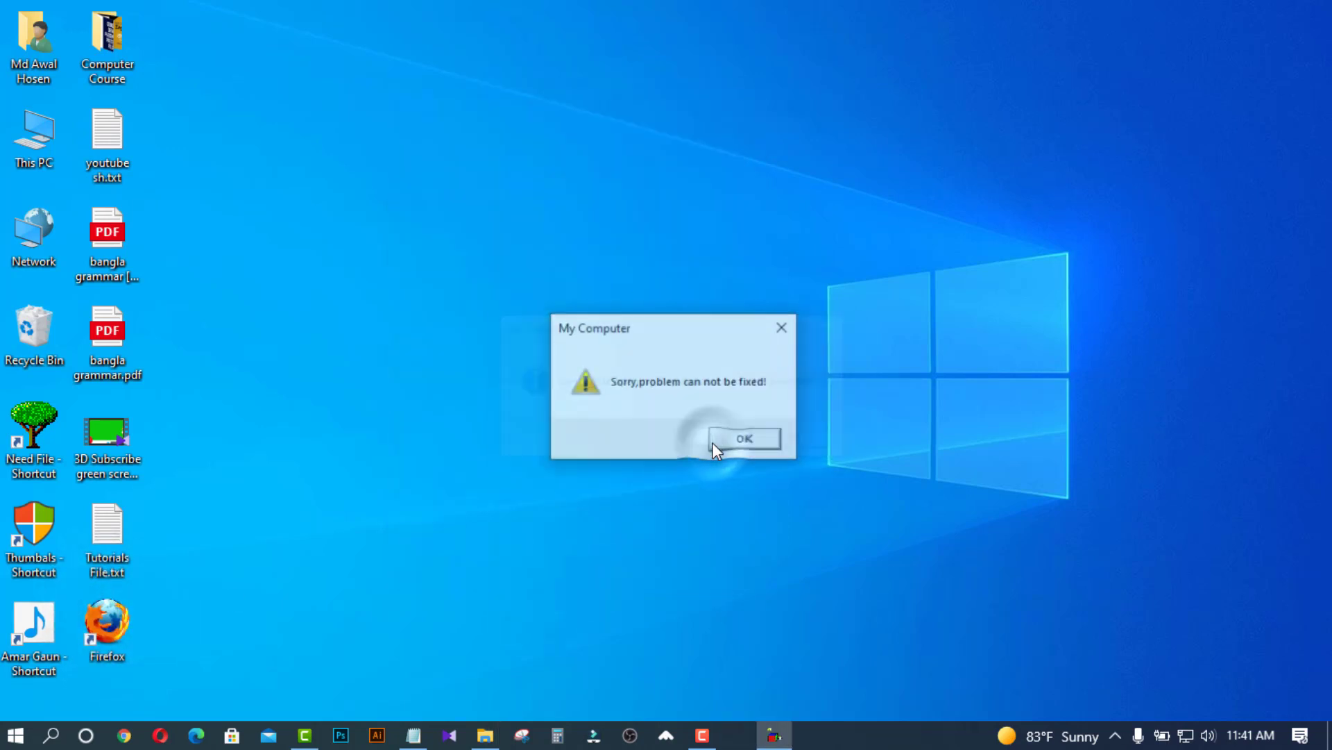
click(743, 437)
click(669, 441)
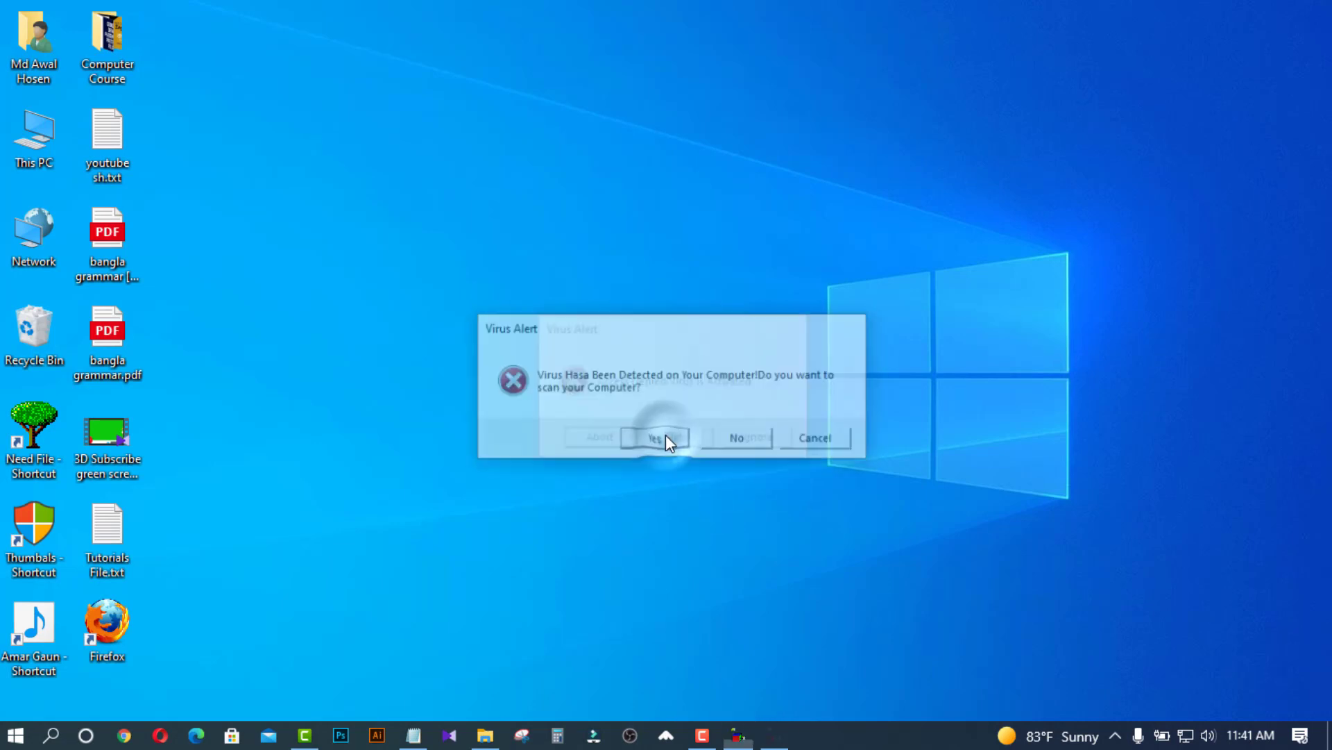
click(685, 441)
click(685, 441)
click(690, 440)
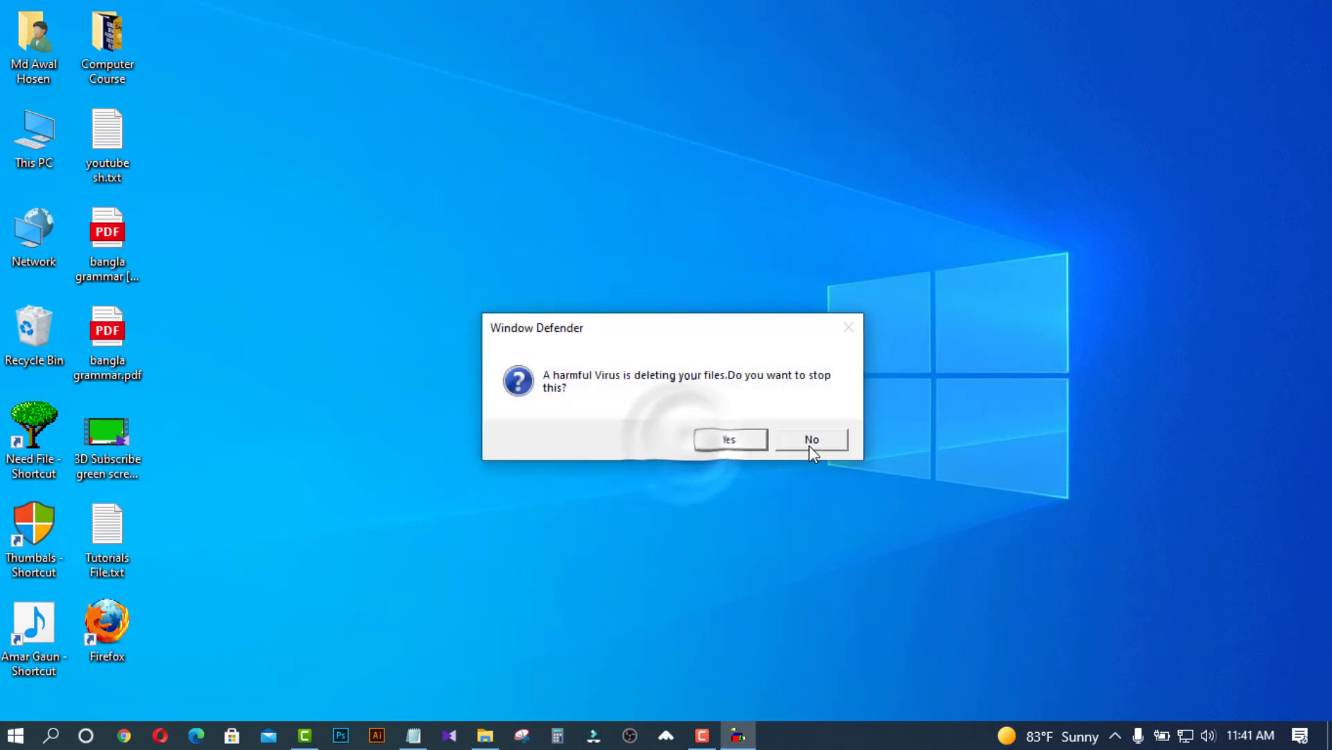
click(809, 446)
click(757, 444)
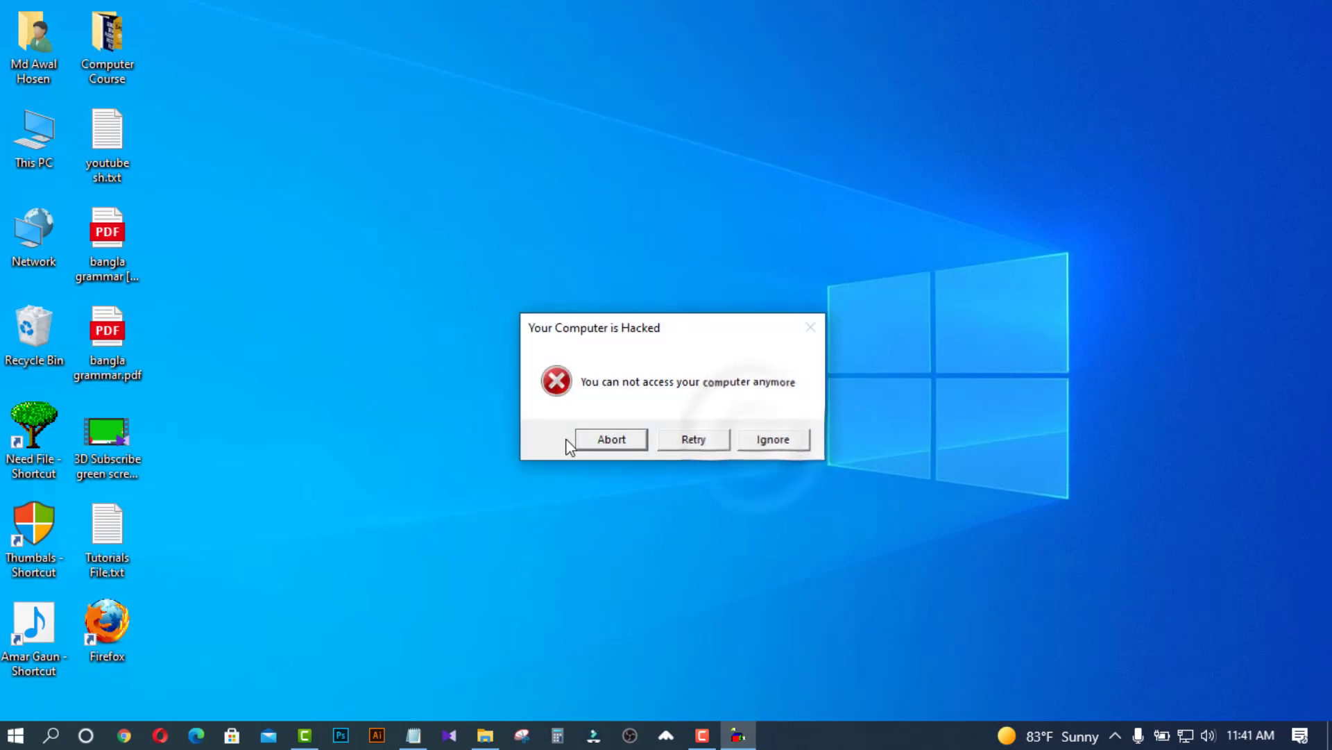
click(611, 439)
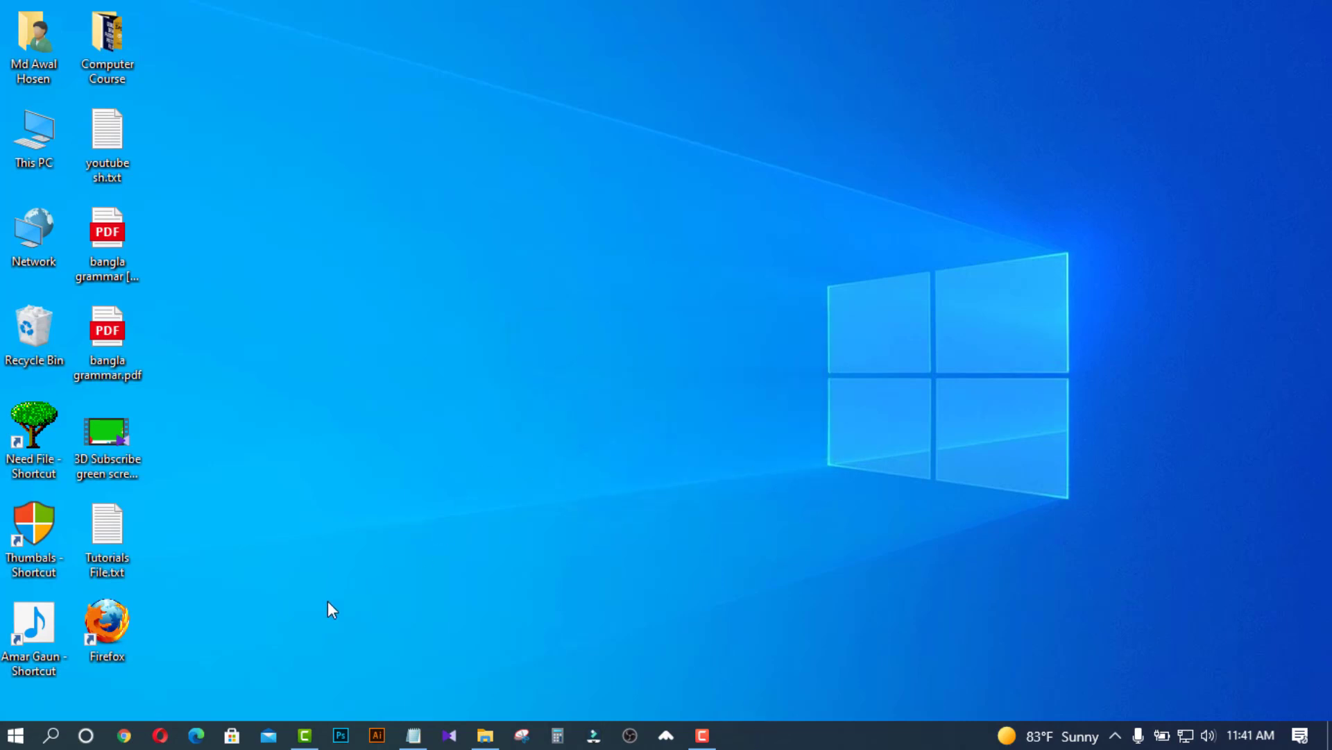
Run the disguised Firefox shortcut through all its fake messages, declining the virus scan and the Window Defender offer and ignoring the file-deletion warning.
double_click(107, 625)
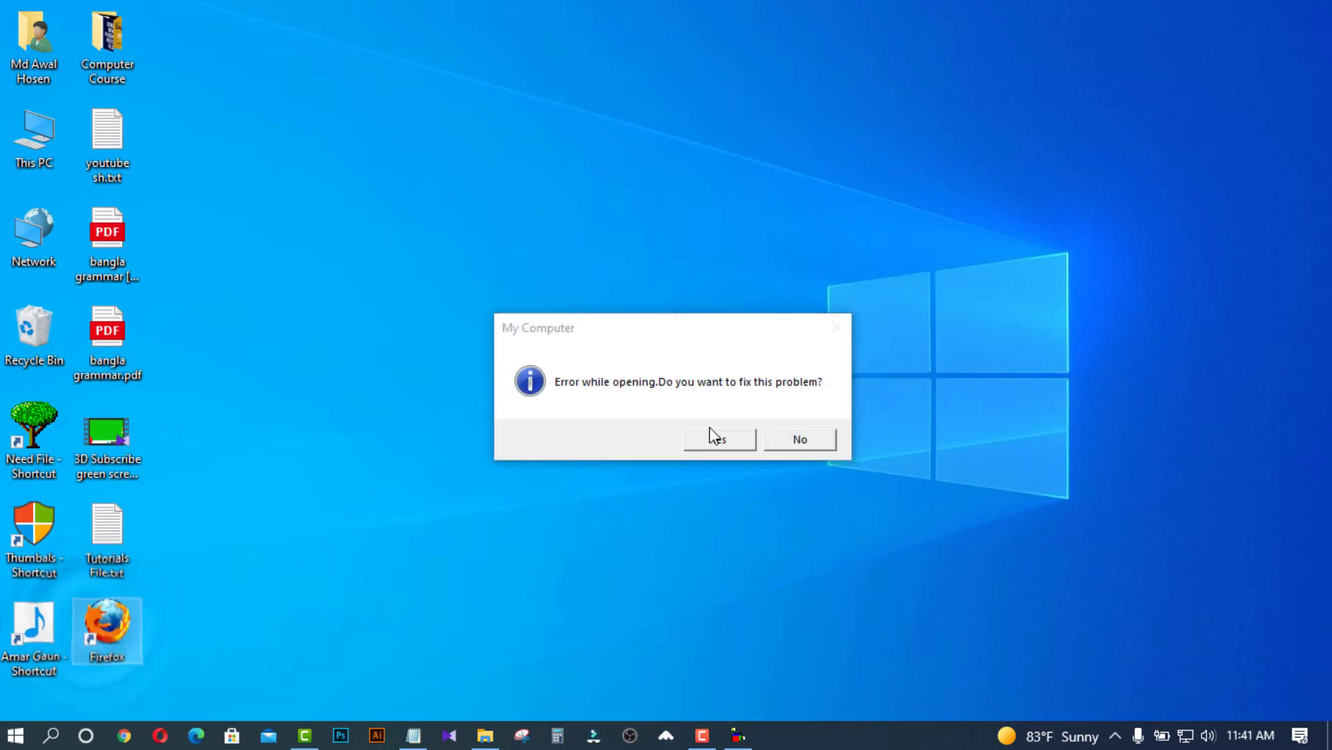
click(719, 433)
click(718, 439)
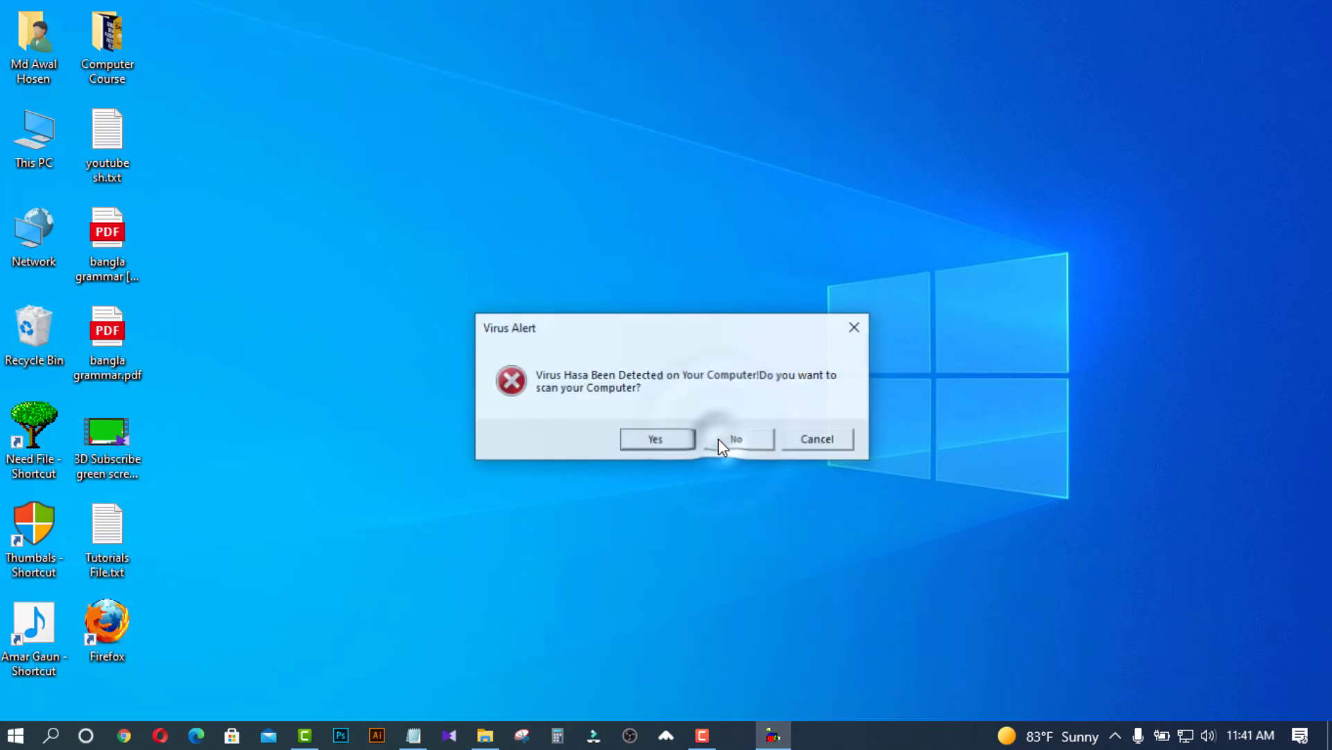
click(719, 440)
click(765, 439)
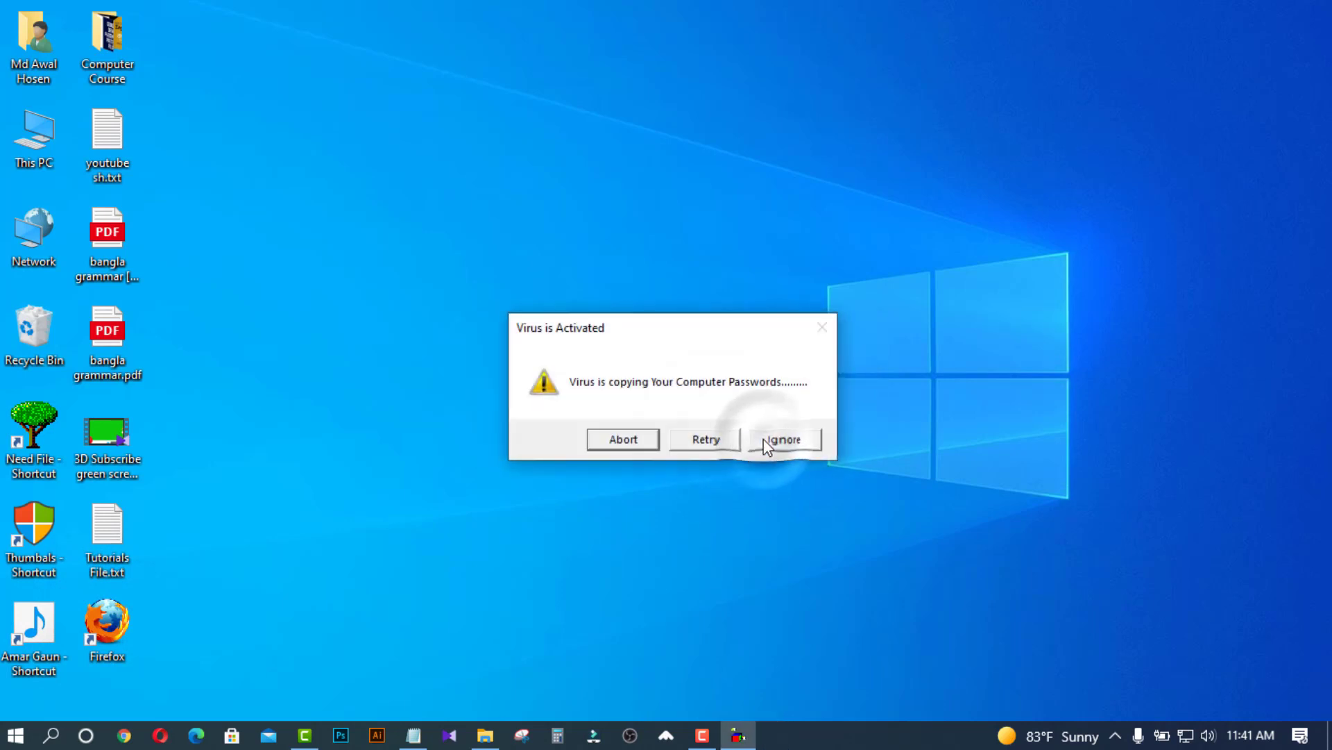
click(763, 440)
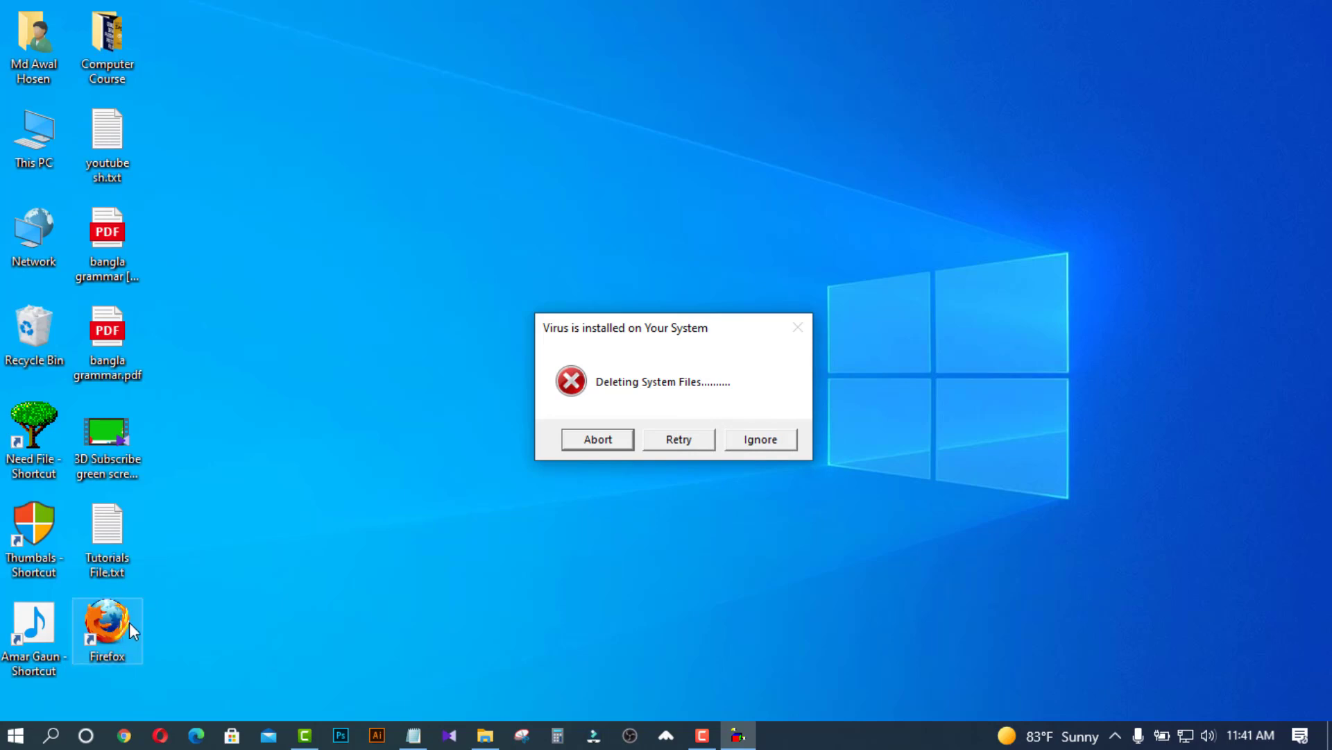
click(783, 443)
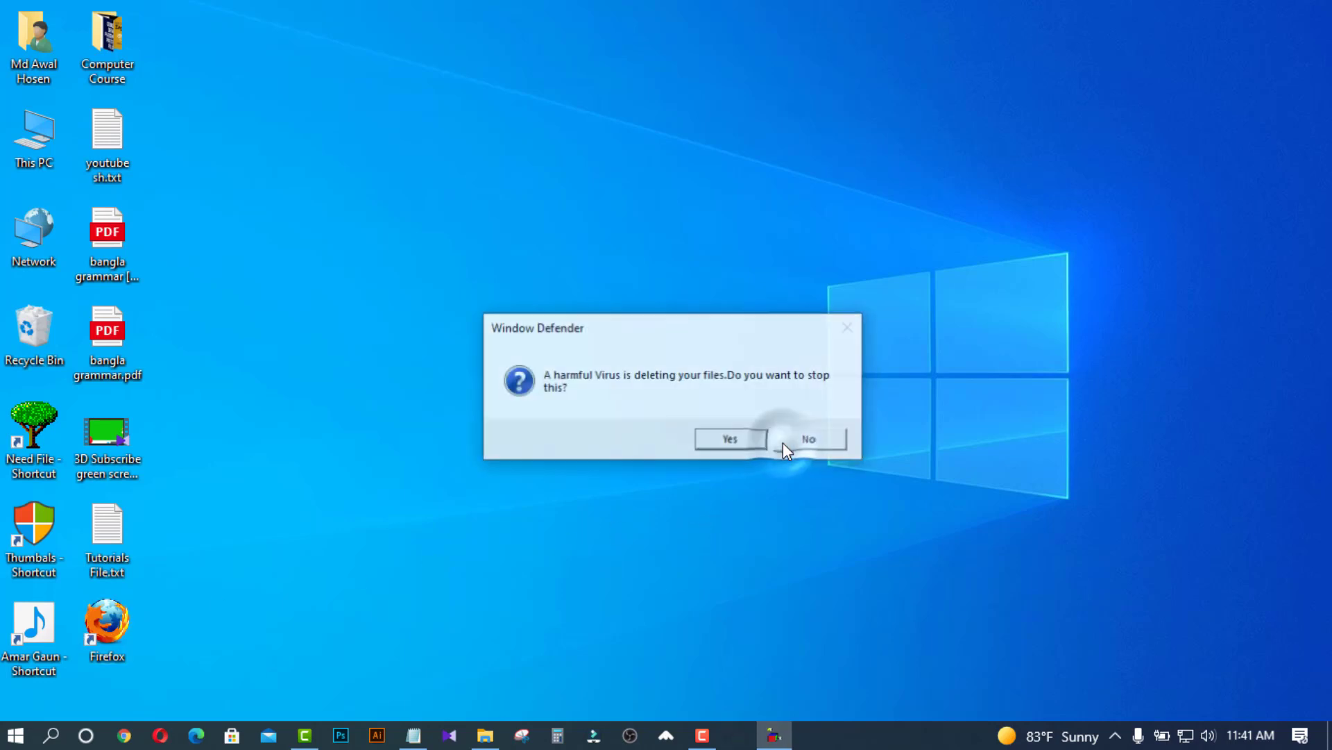
click(783, 442)
click(785, 440)
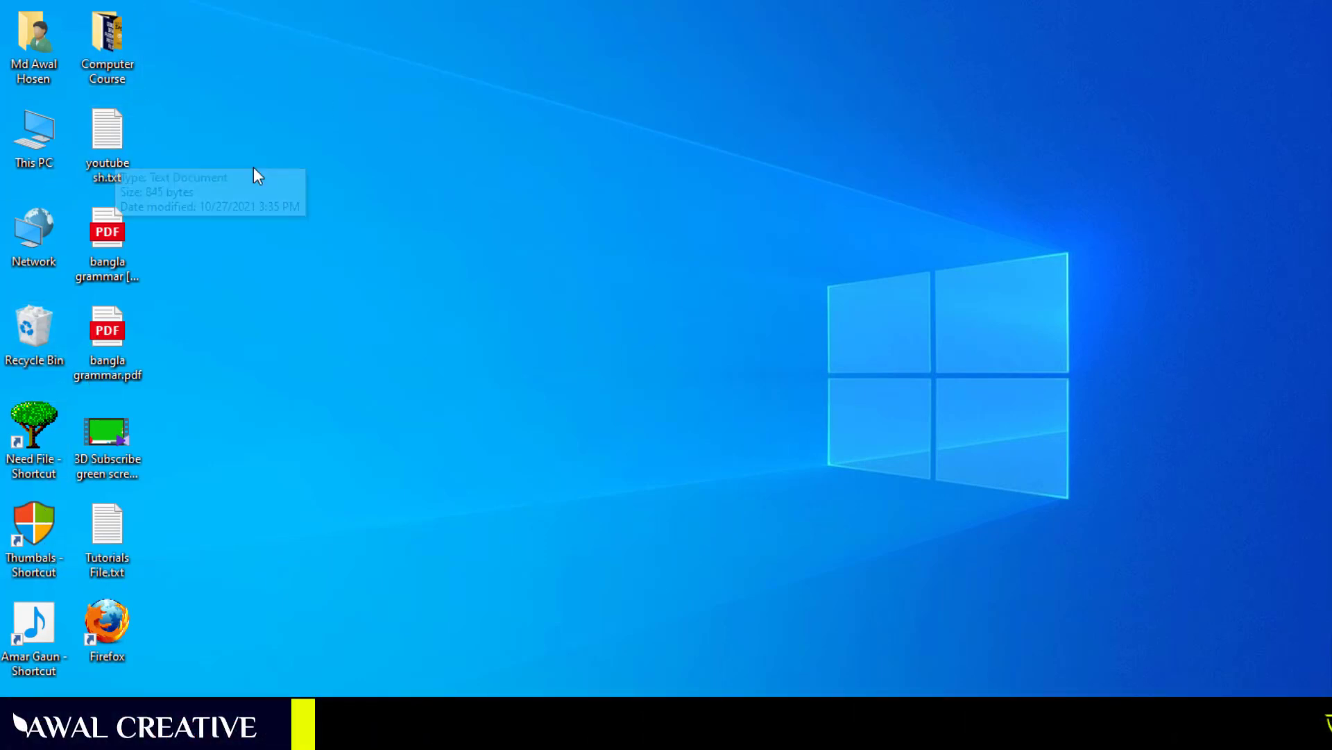
Find the real Firefox among the installed apps and open its file location.
key(super)
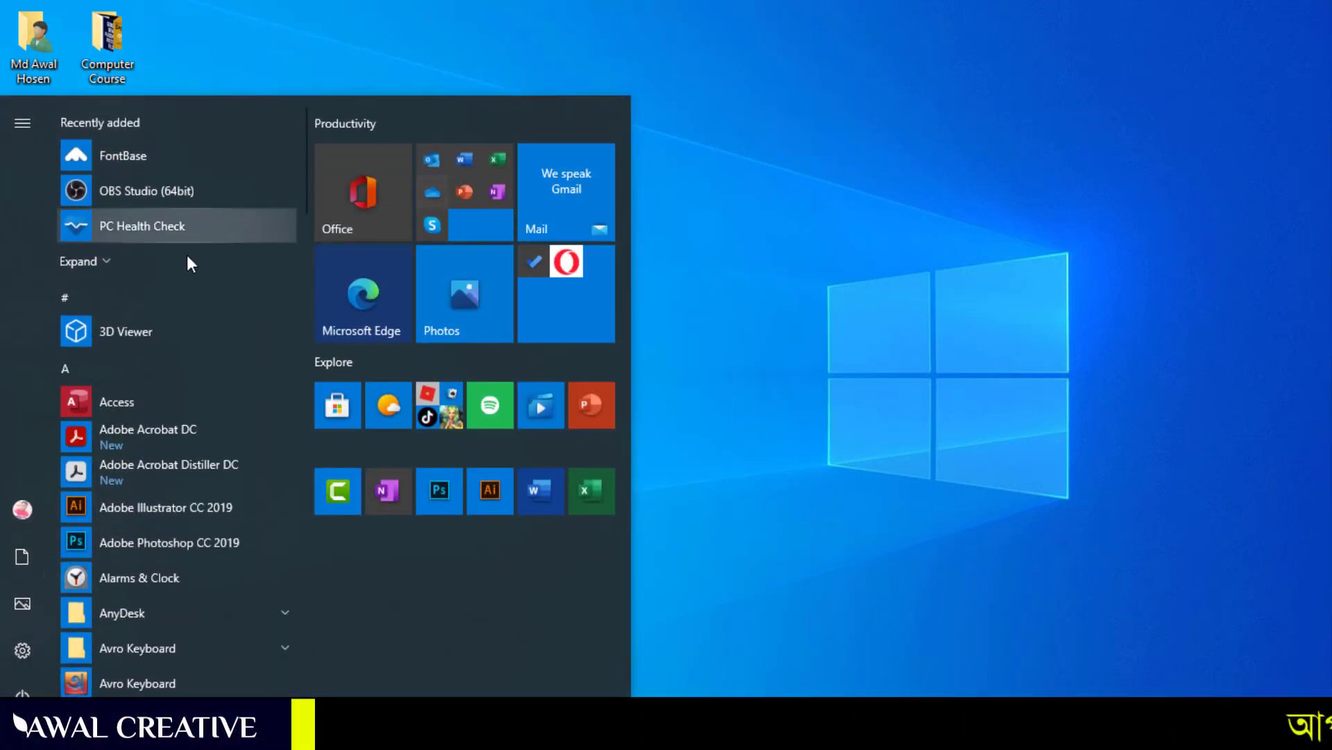
drag(305, 177, 311, 299)
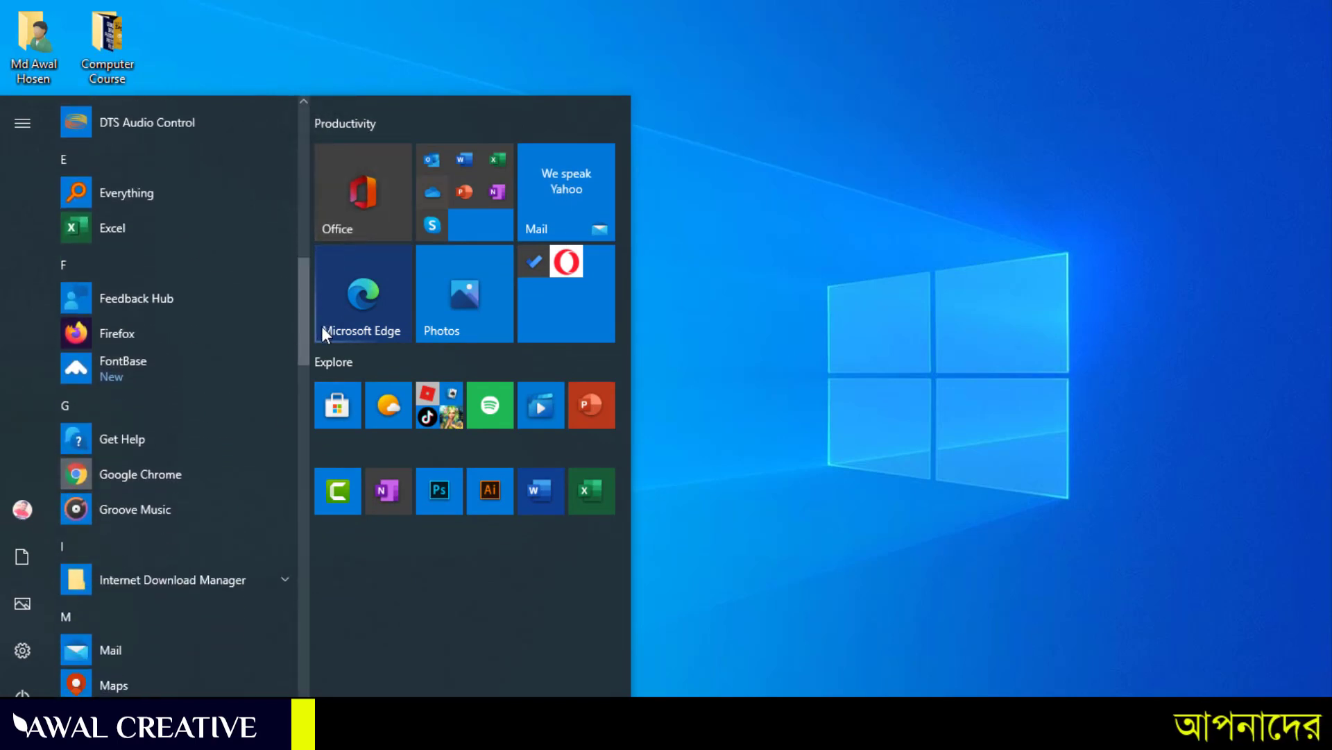
right_click(211, 330)
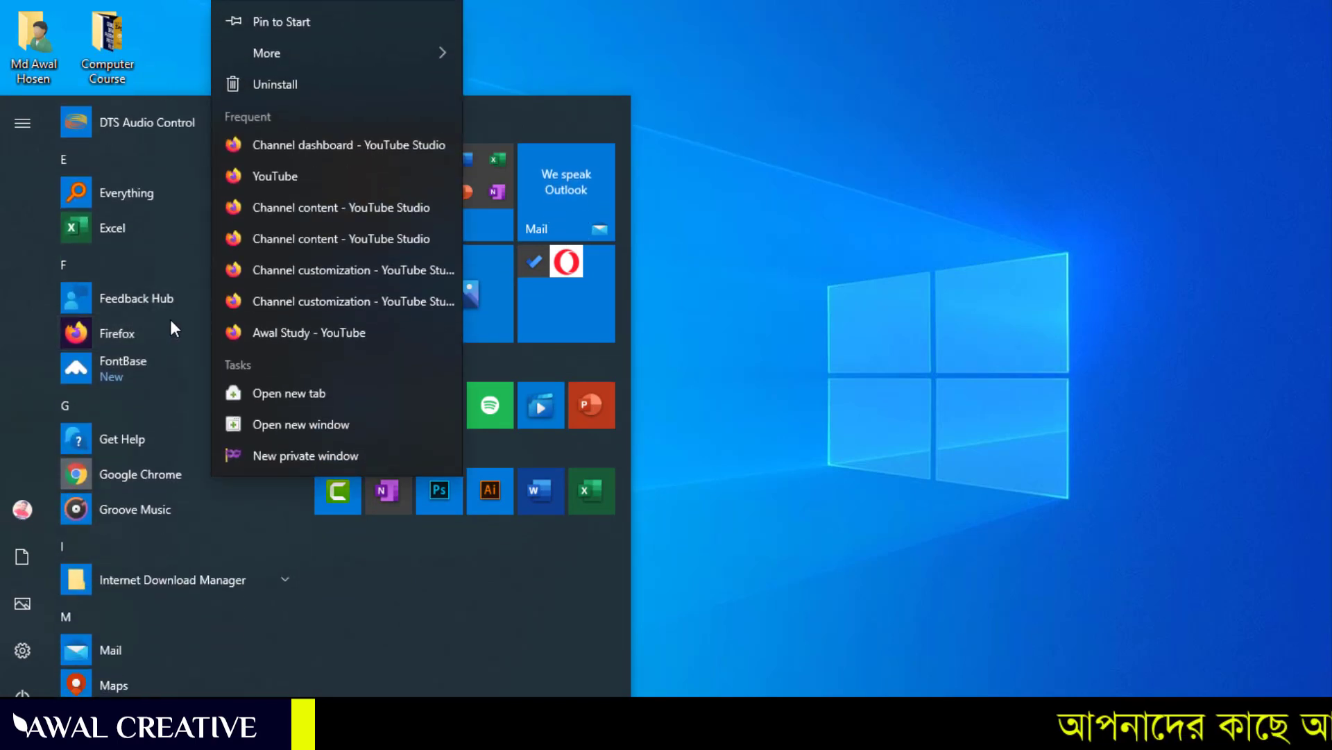
click(415, 57)
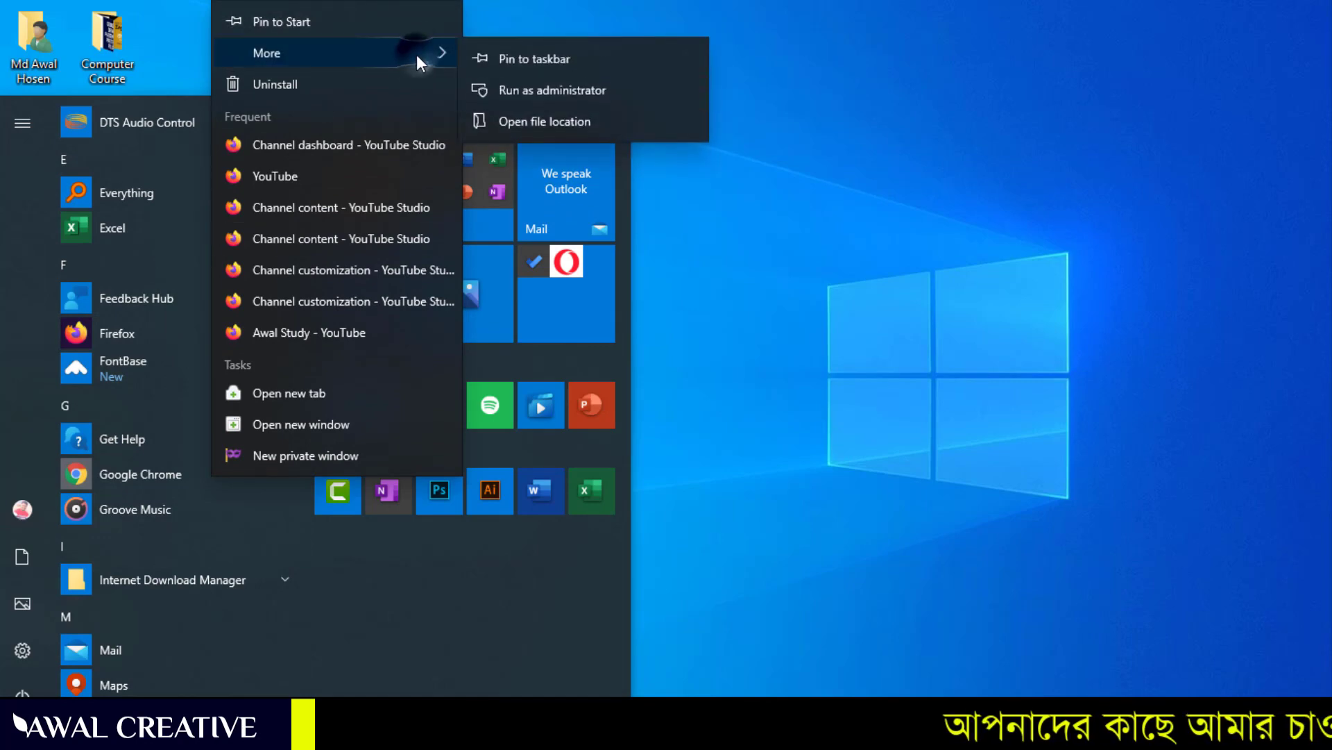
click(590, 115)
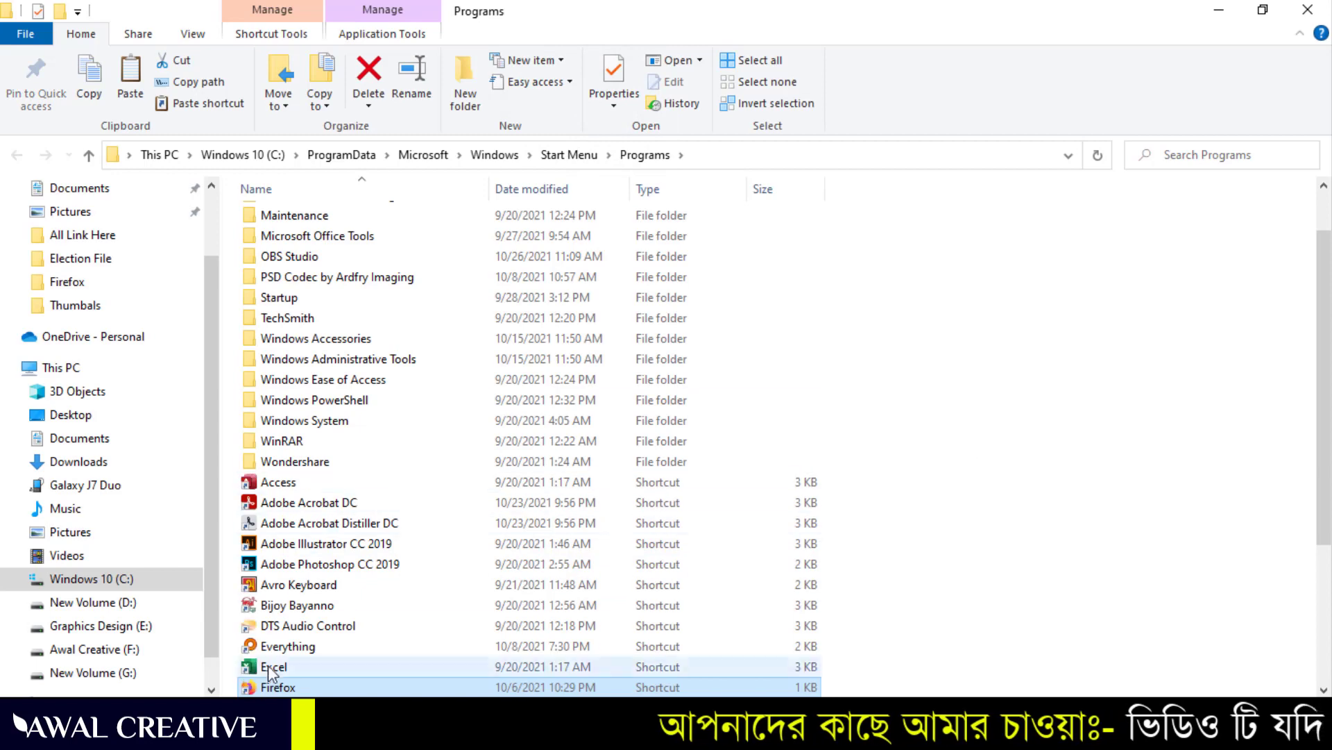
Create a desktop shortcut from the real Firefox entry in the Programs folder and close the folder window.
right_click(331, 691)
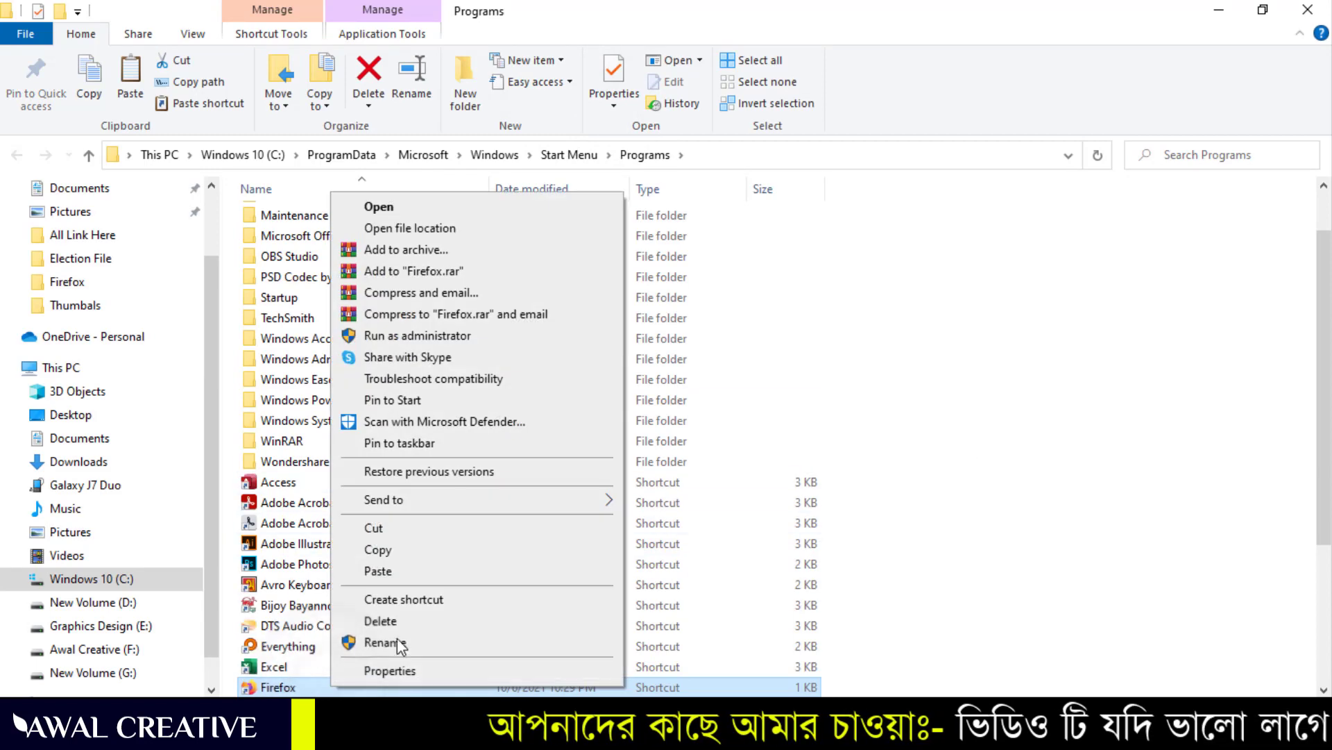
mouse_move(602, 509)
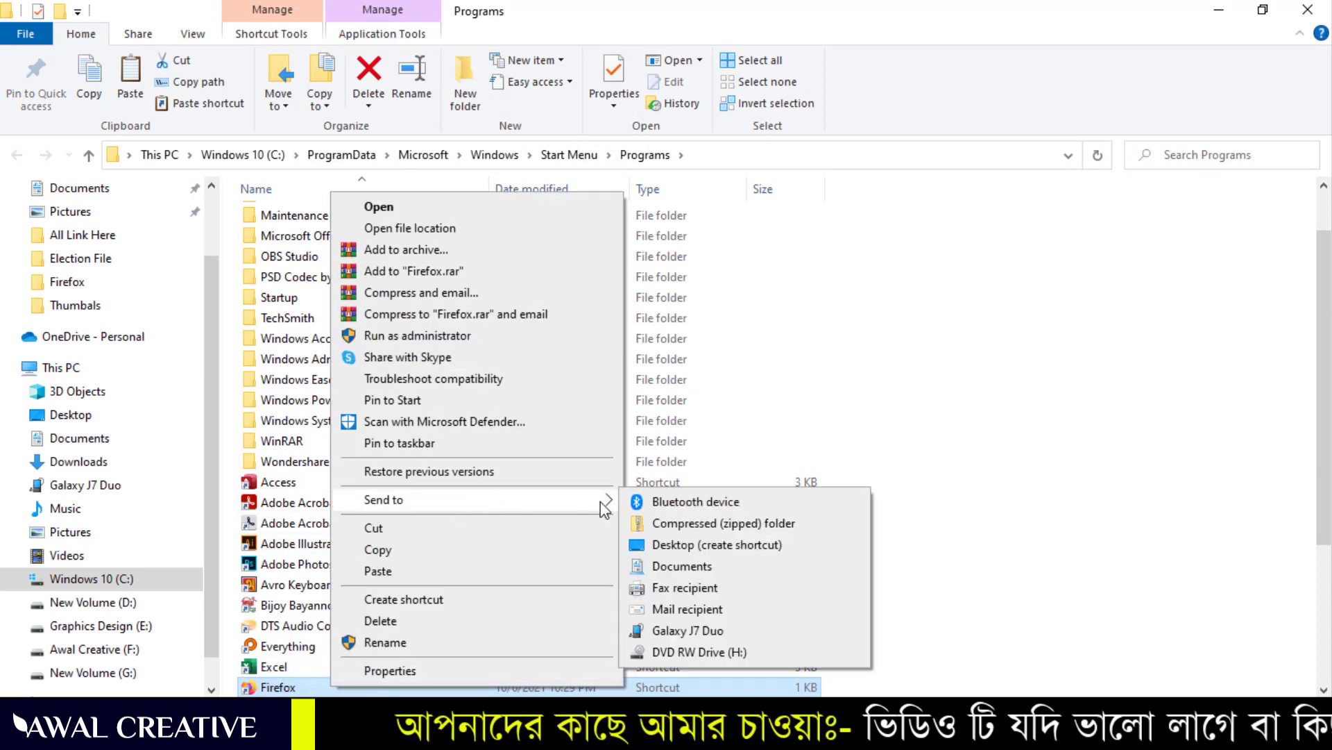
click(730, 543)
click(1308, 10)
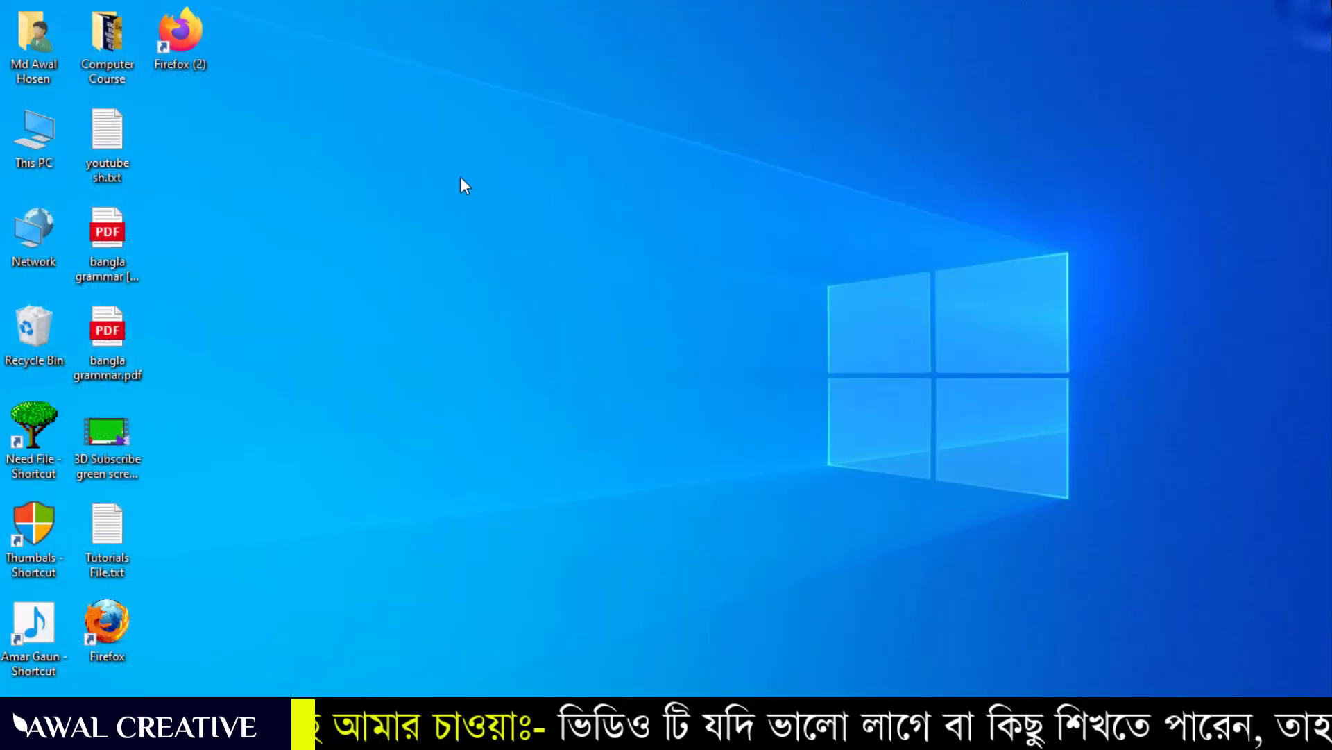
Launch the real browser from the Firefox (2) shortcut, close it, and delete that shortcut from the desktop.
double_click(186, 34)
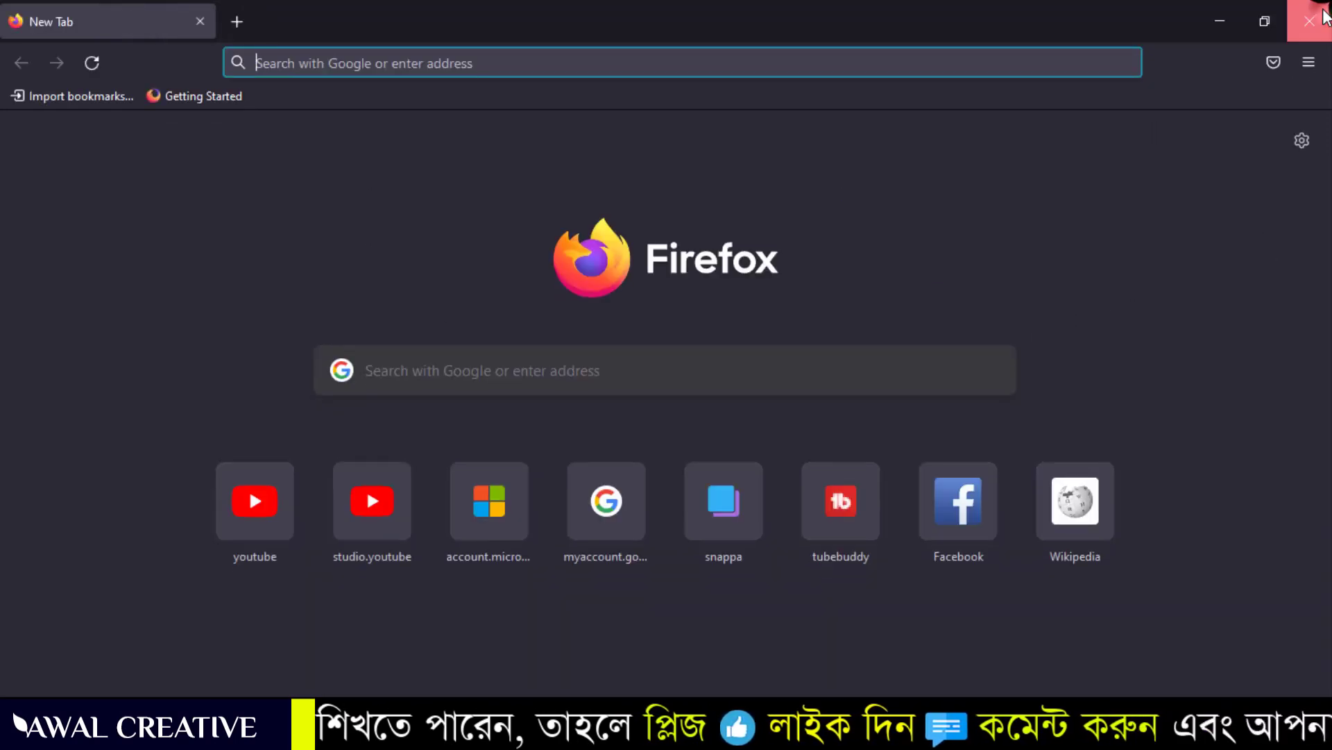
click(1310, 21)
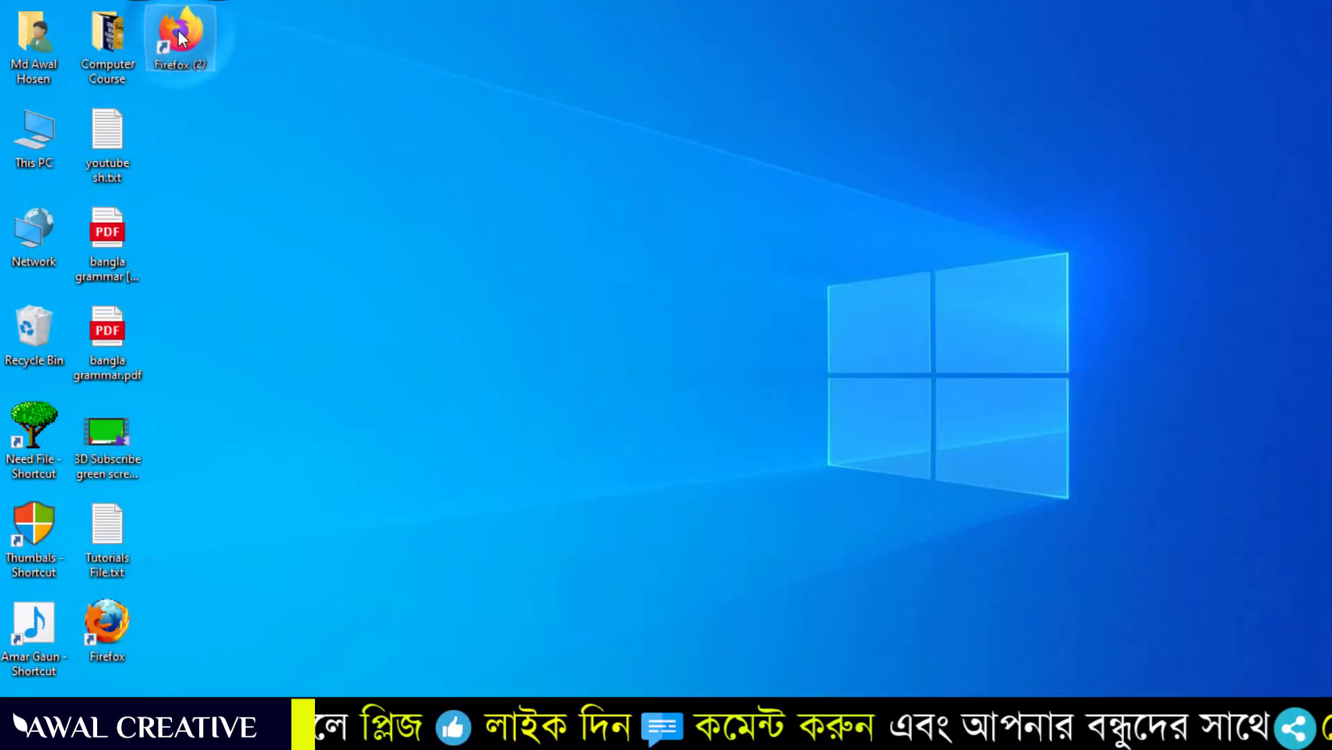
key(Delete)
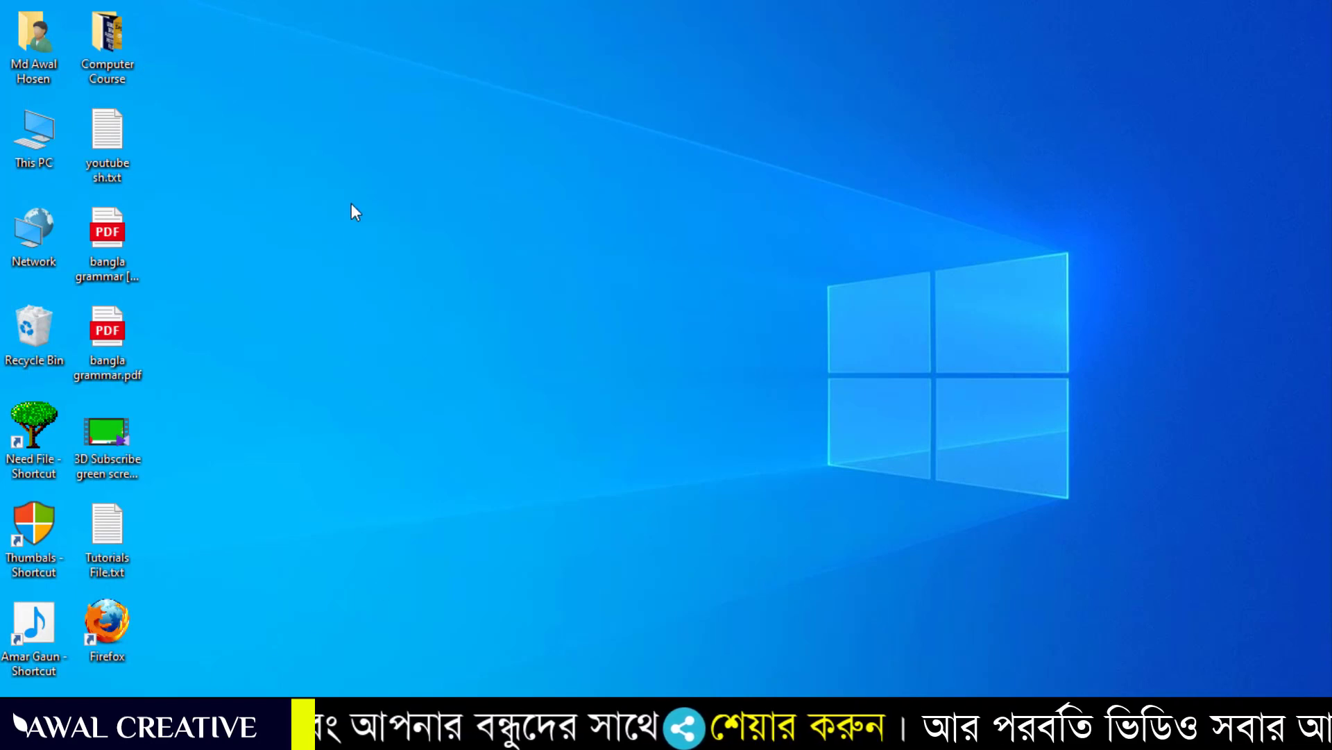
click(107, 621)
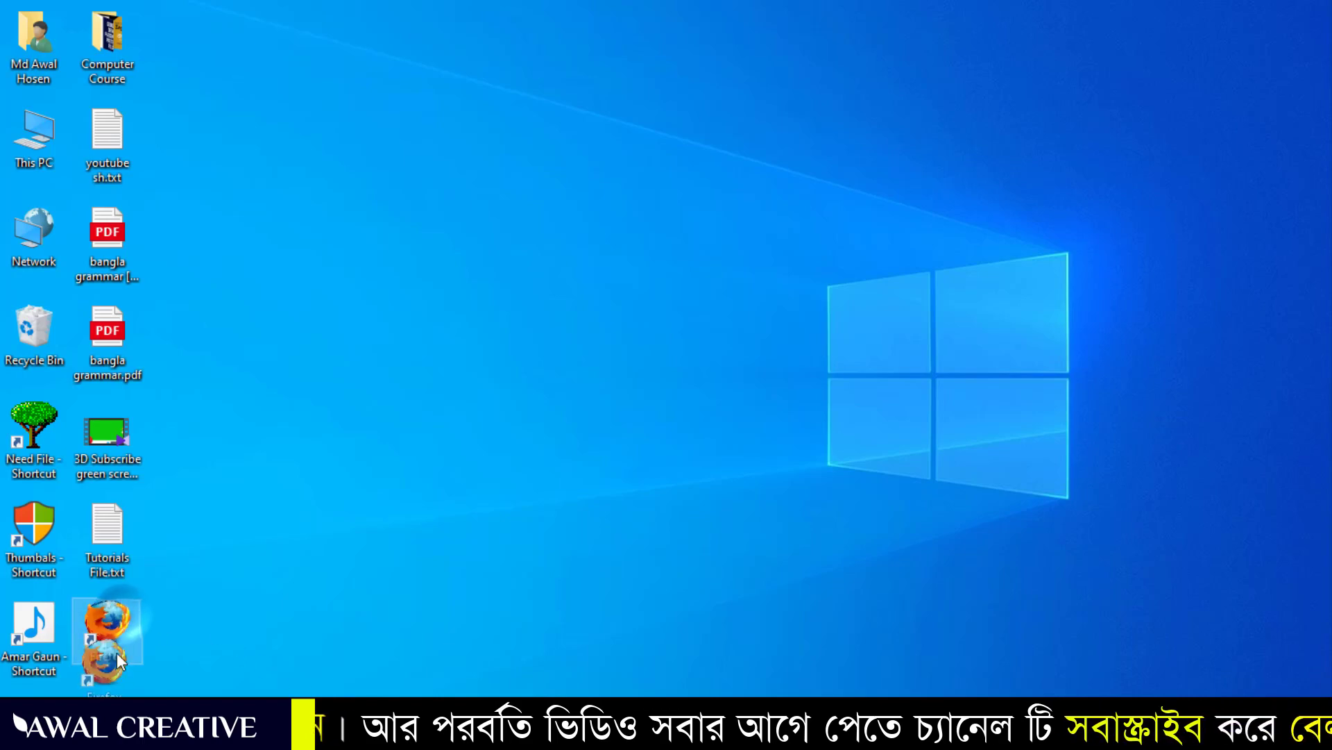
key(super)
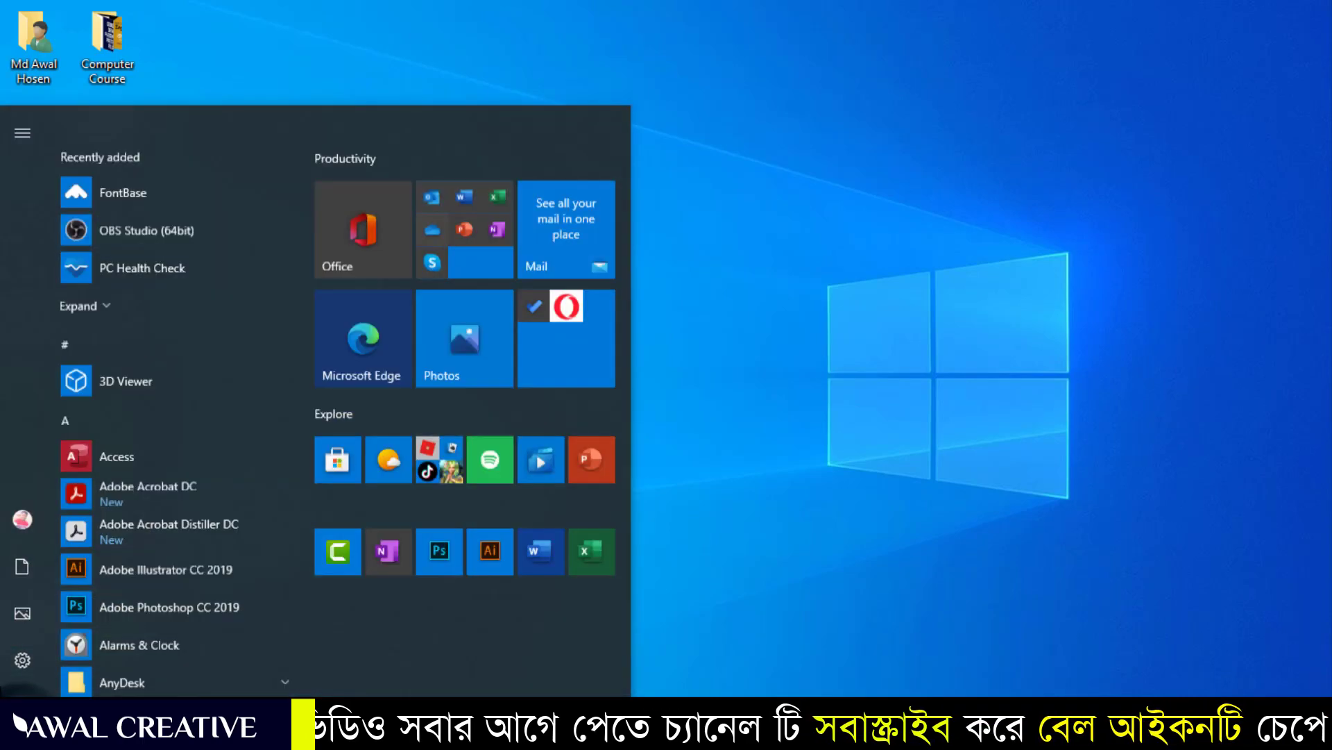
key(super)
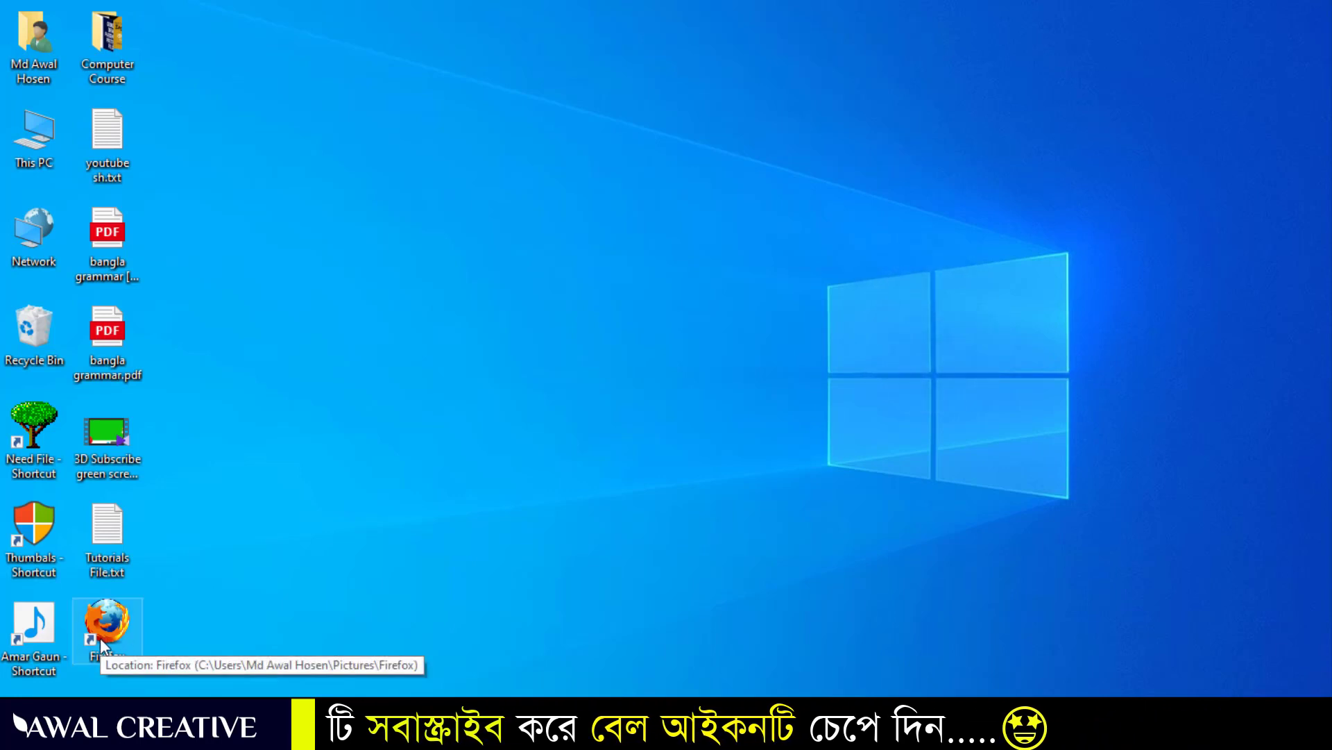
Run the prank Firefox shortcut once more, accepting the Window Defender offer and choosing Ignore in the "Your Computer is Hacked" message.
double_click(111, 619)
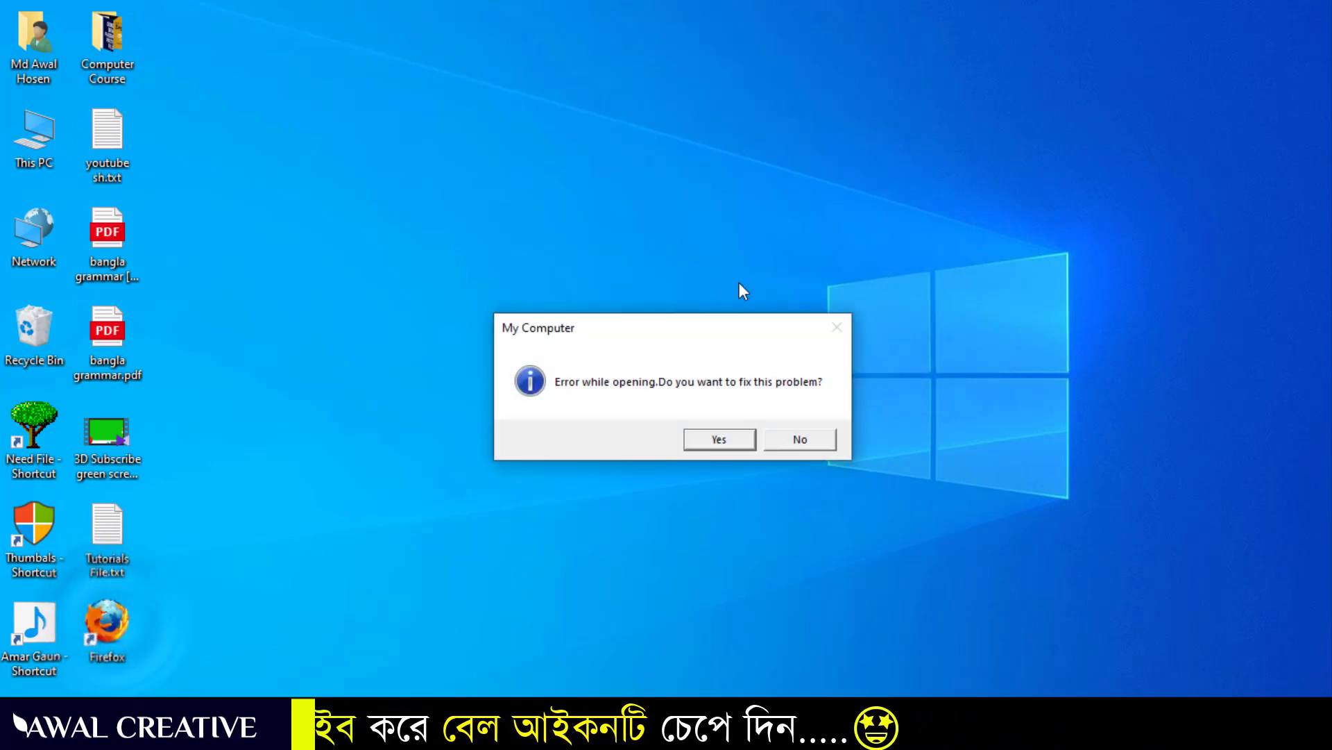
click(721, 438)
click(728, 442)
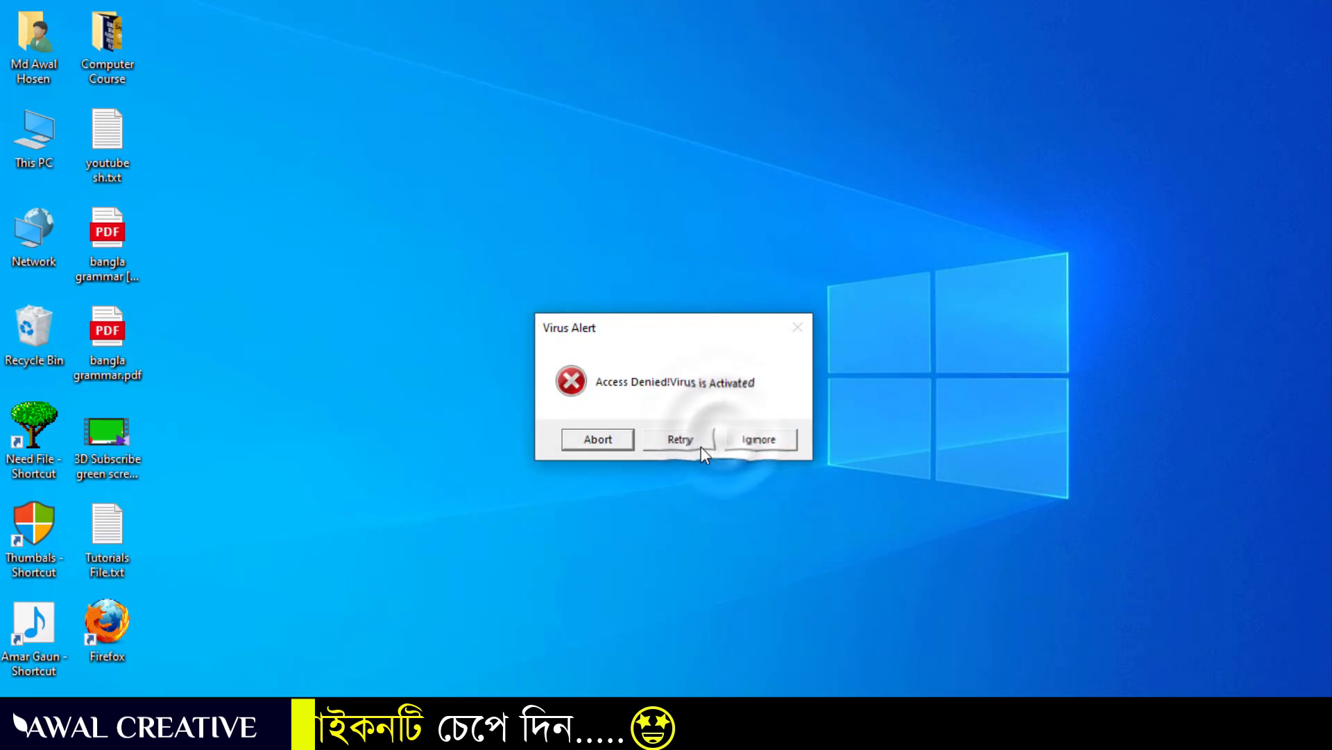
click(700, 447)
click(681, 443)
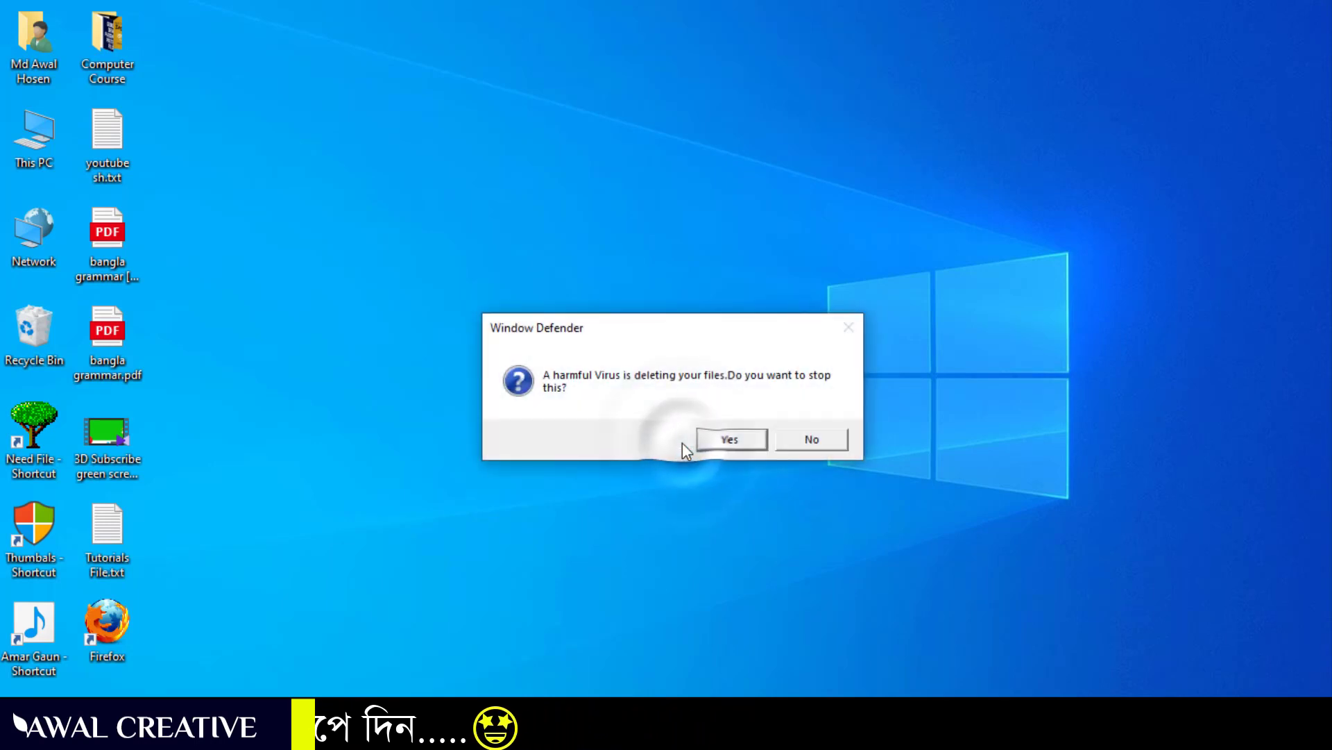
click(722, 442)
click(764, 443)
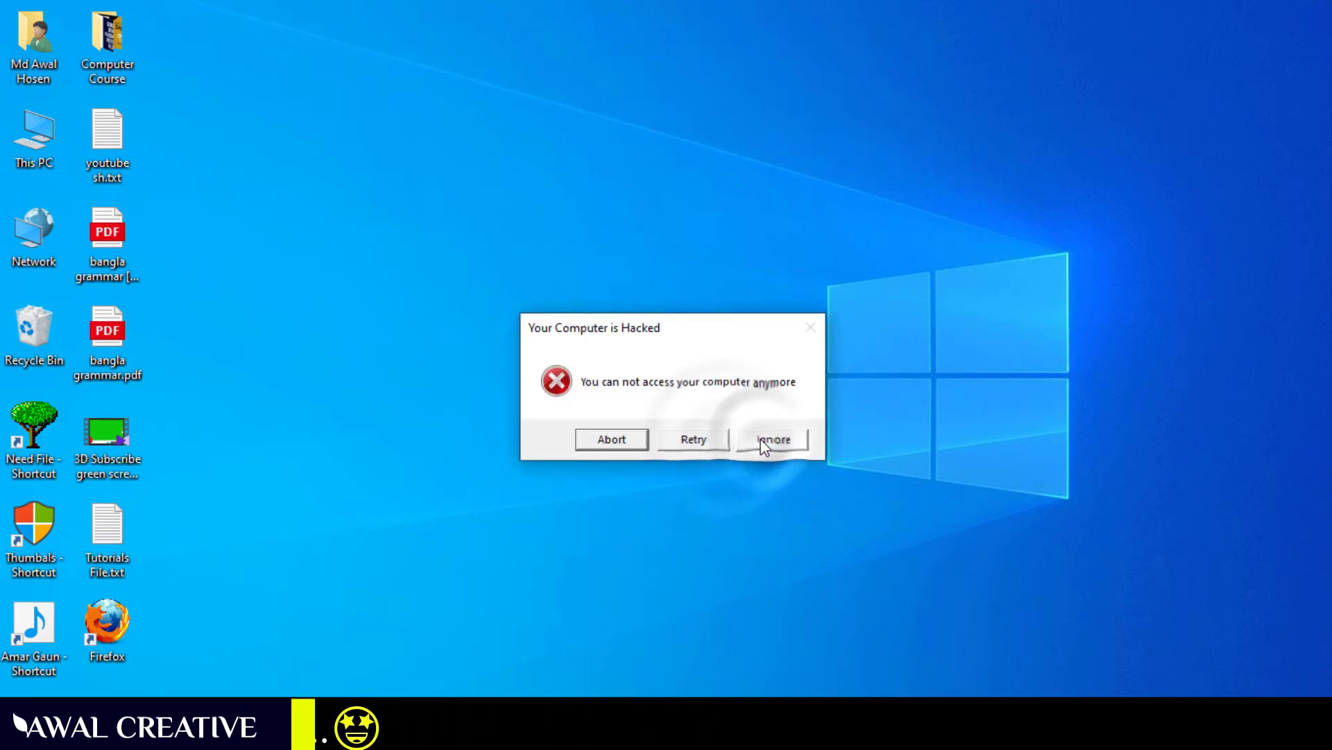
click(766, 442)
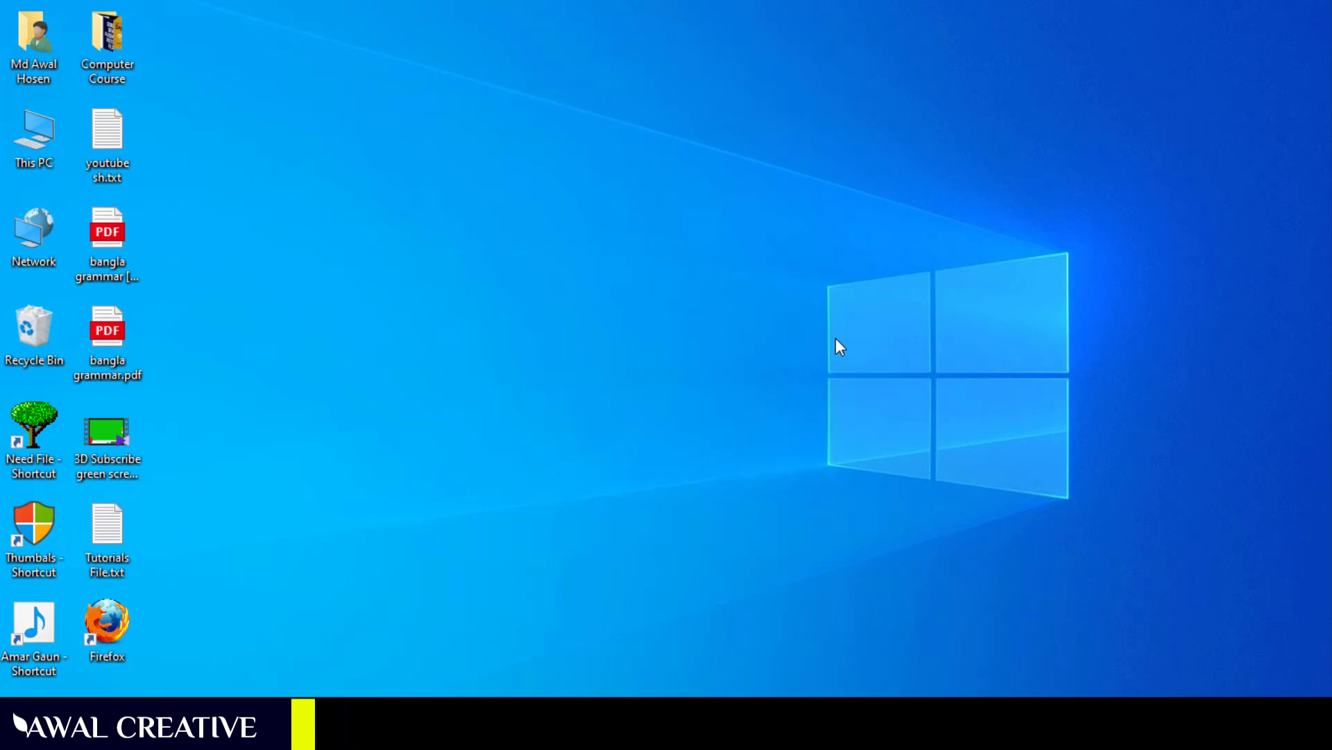